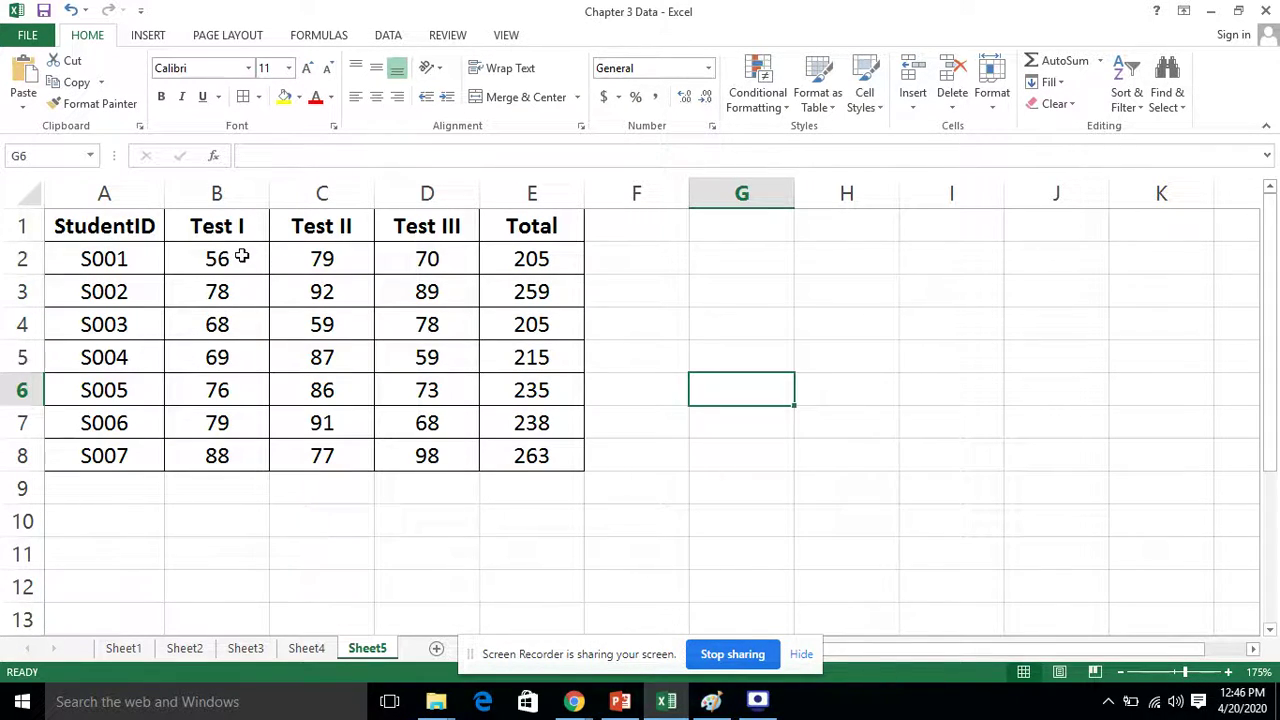
Highlight test scores in B2:D8 greater than 90 with Light Red Fill with Dark Red Text.
{"action": "left_click_drag", "start_coordinate": [241, 257], "coordinate": [441, 457]}
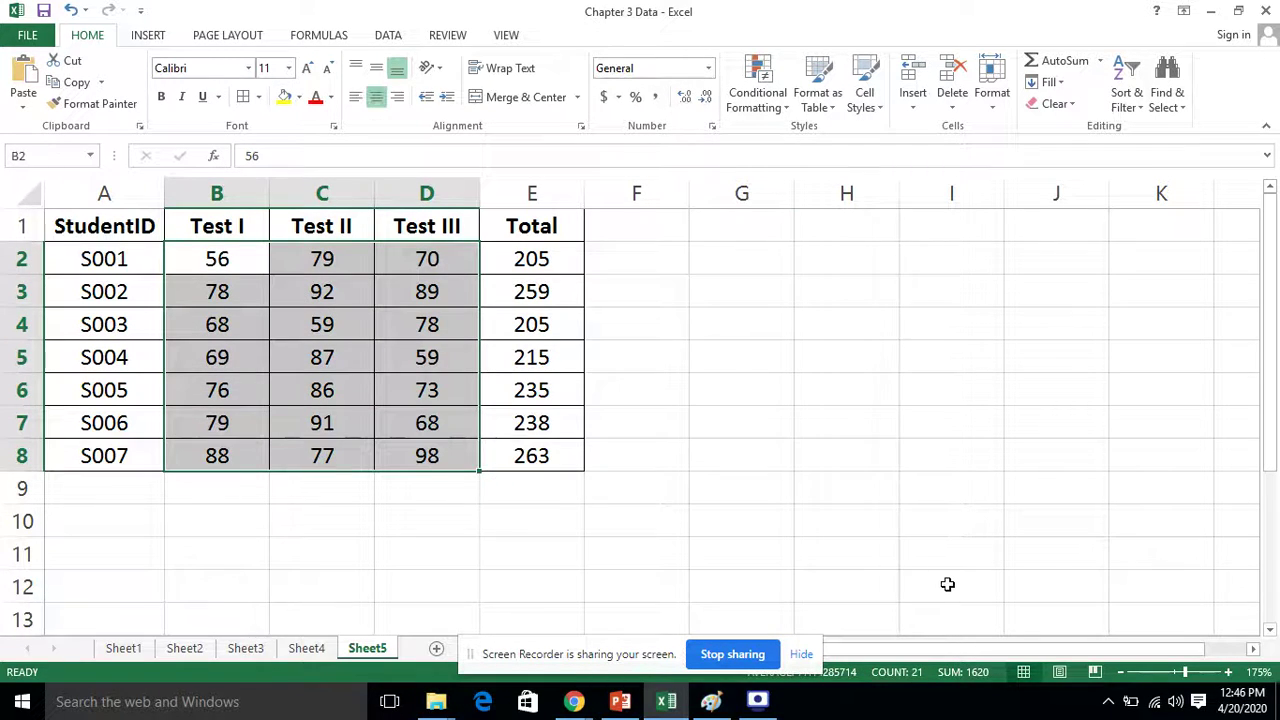
{"action": "left_click", "coordinate": [876, 498]}
{"action": "left_click_drag", "start_coordinate": [180, 256], "coordinate": [470, 464]}
{"action": "left_click", "coordinate": [787, 110]}
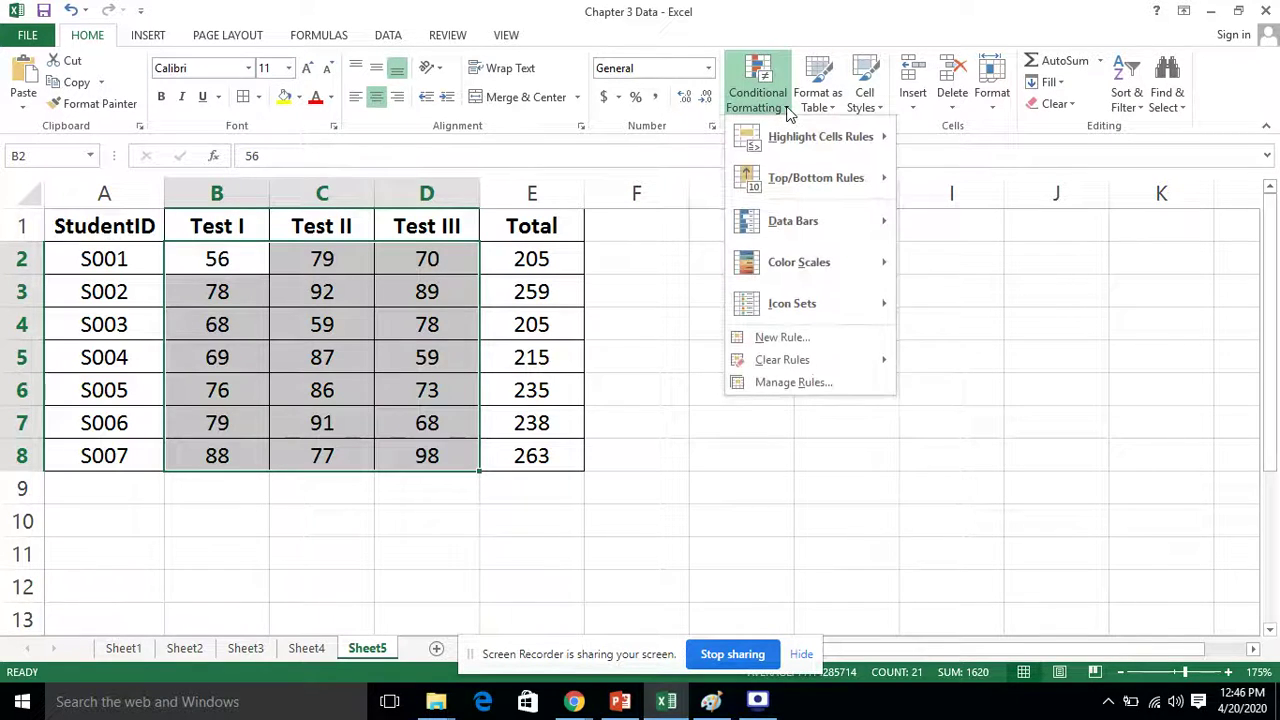
{"action": "mouse_move", "coordinate": [791, 156]}
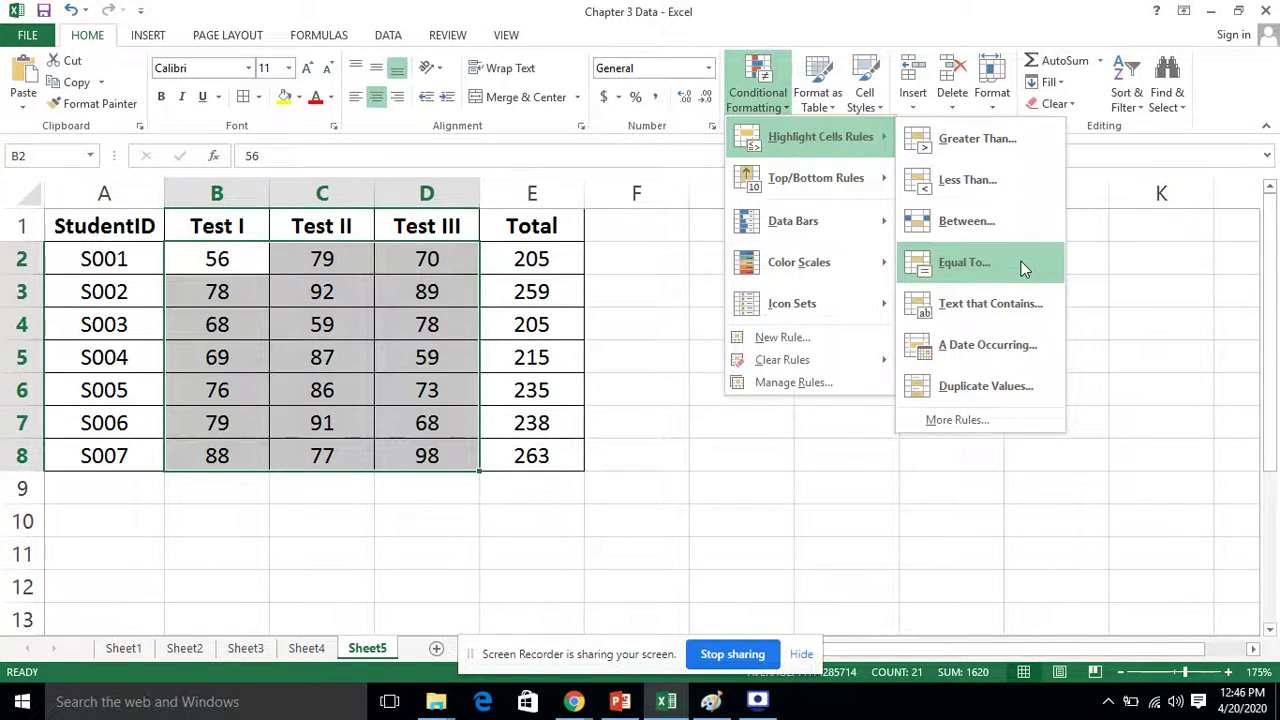
{"action": "left_click", "coordinate": [982, 157]}
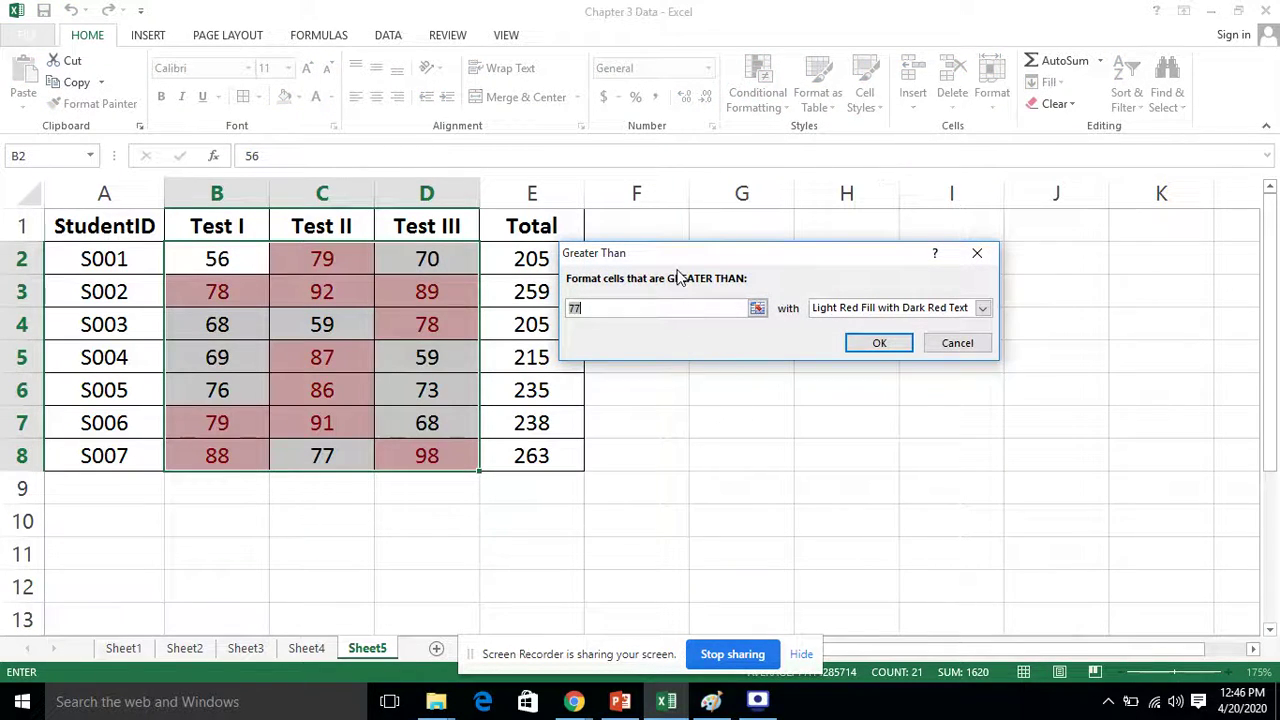
{"action": "left_click_drag", "start_coordinate": [748, 272], "coordinate": [786, 279]}
{"action": "left_click", "coordinate": [711, 327]}
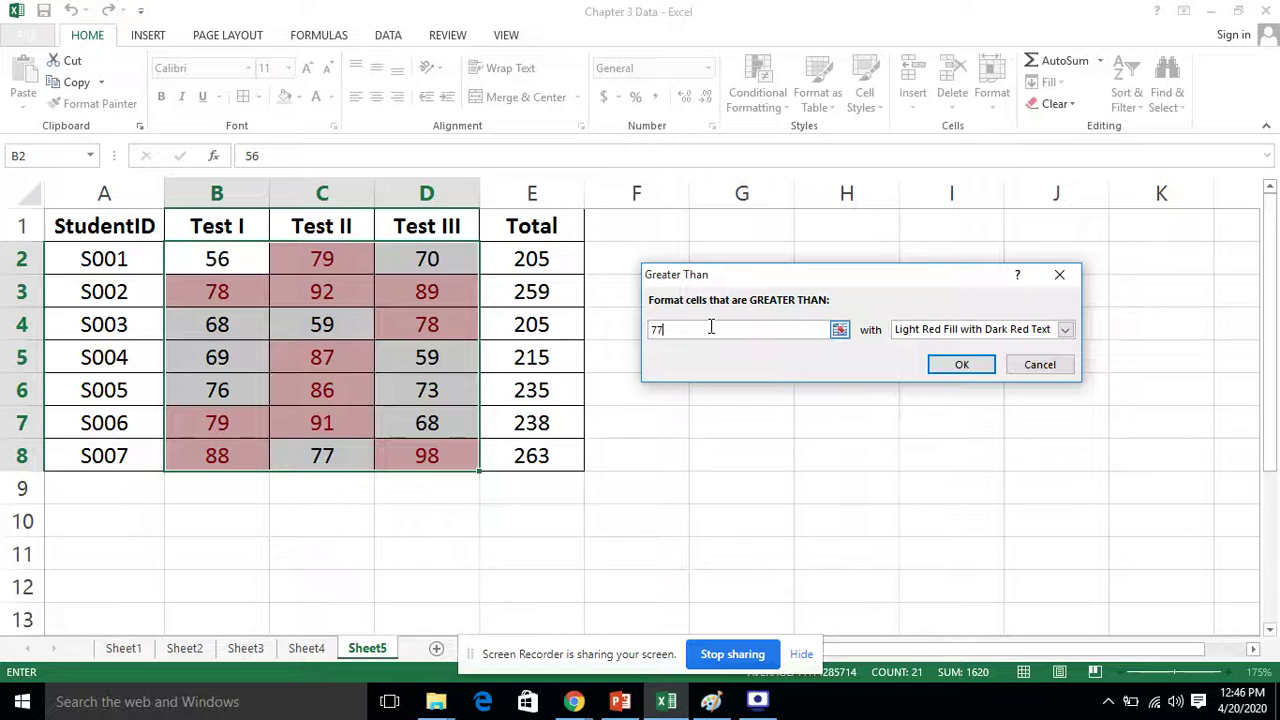
{"action": "key", "text": "BackSpace"}
{"action": "key", "text": "BackSpace"}
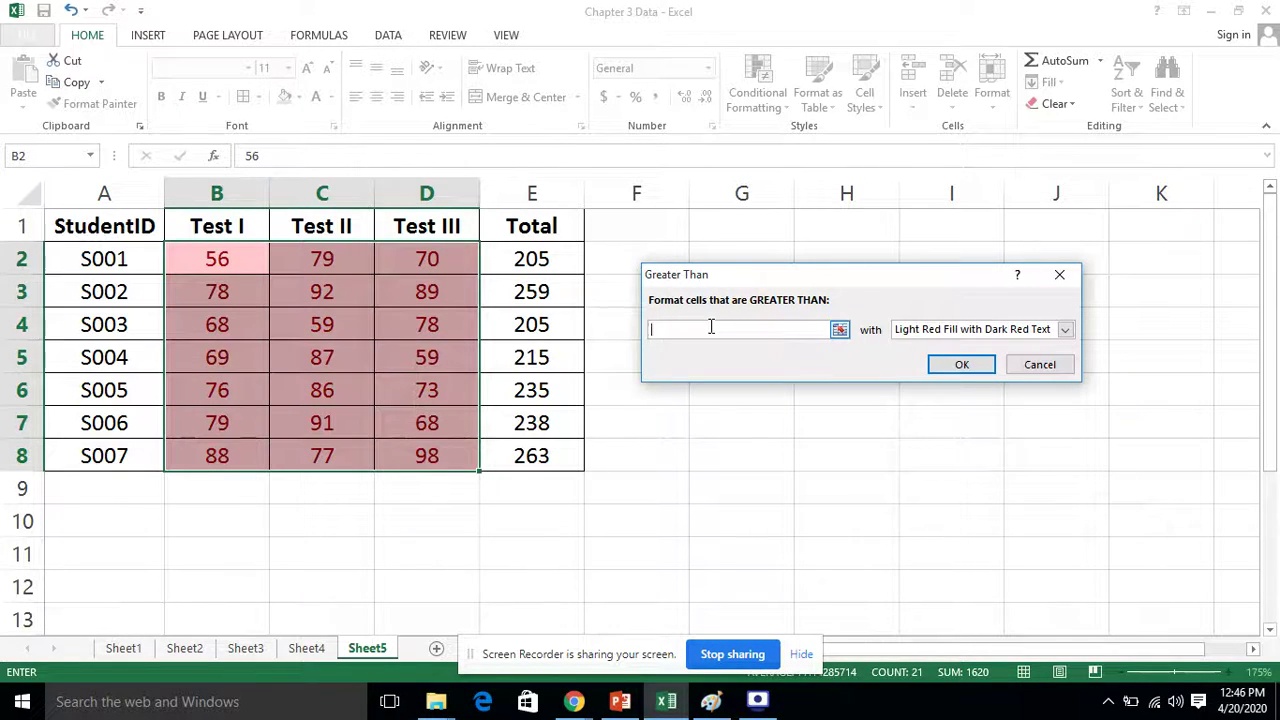
{"action": "type", "text": "90"}
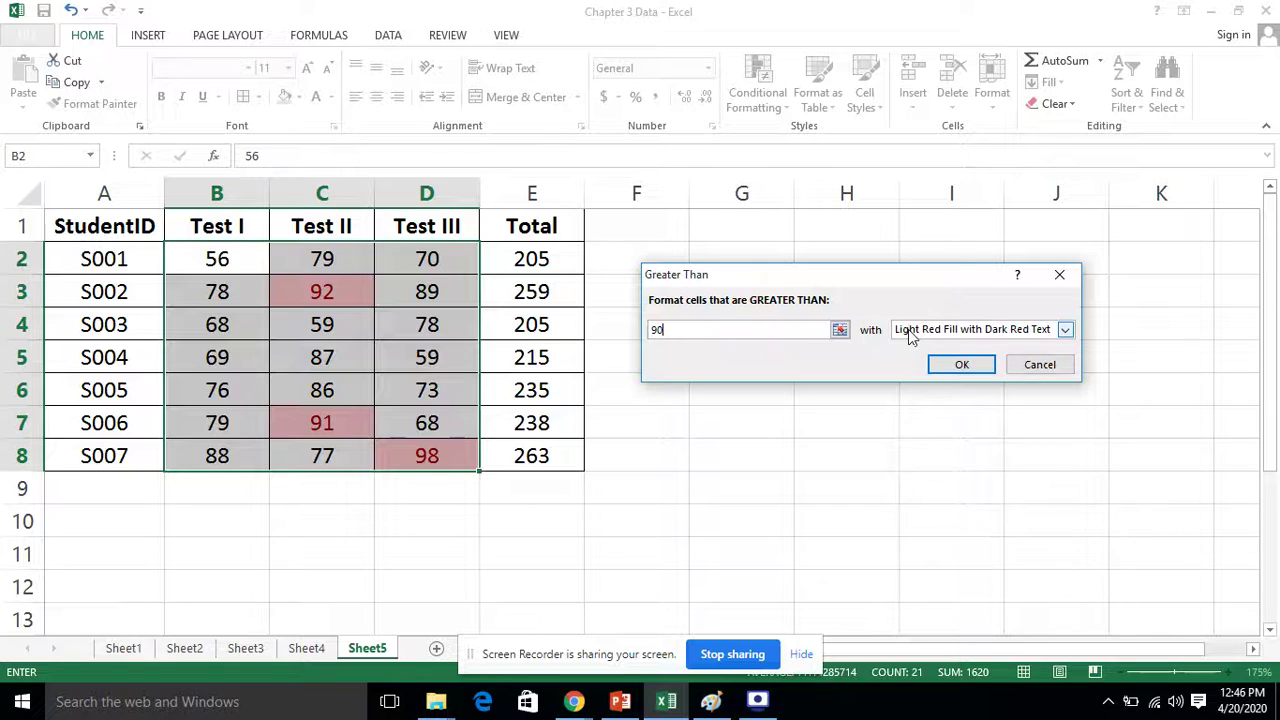
{"action": "left_click", "coordinate": [970, 370]}
{"action": "left_click", "coordinate": [729, 483]}
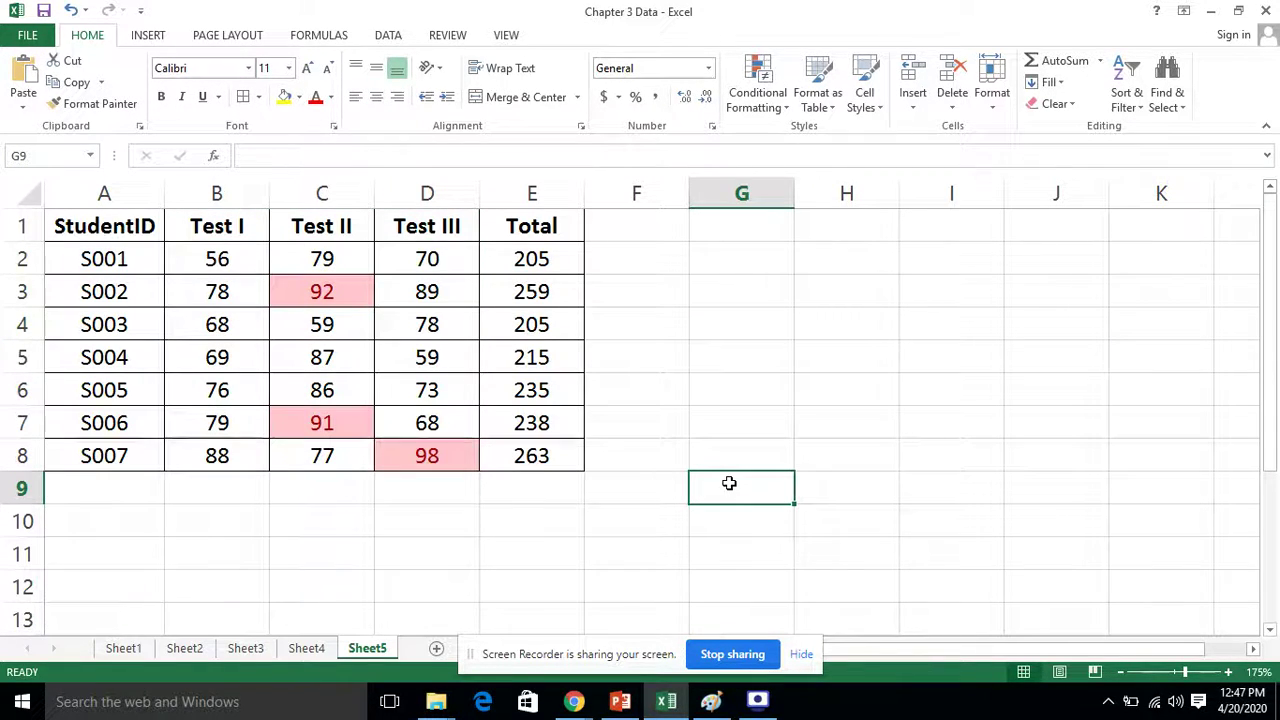
{"action": "left_click", "coordinate": [628, 518]}
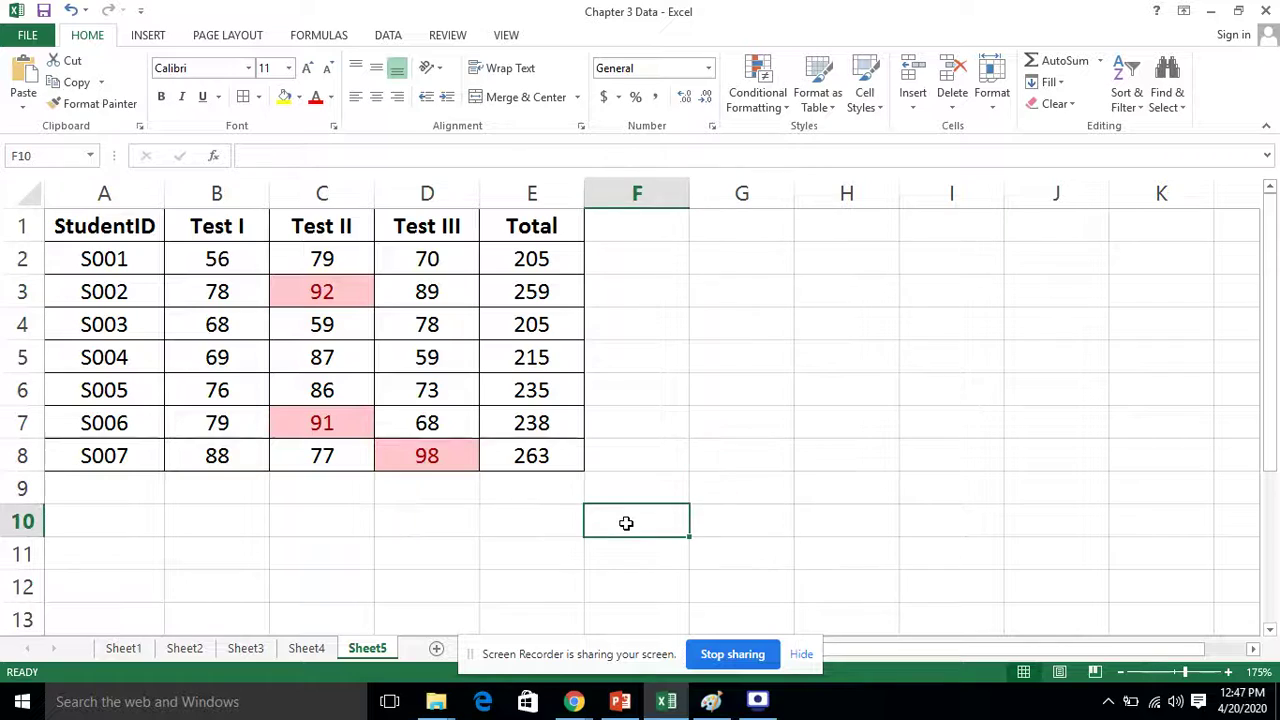
{"action": "left_click", "coordinate": [770, 456]}
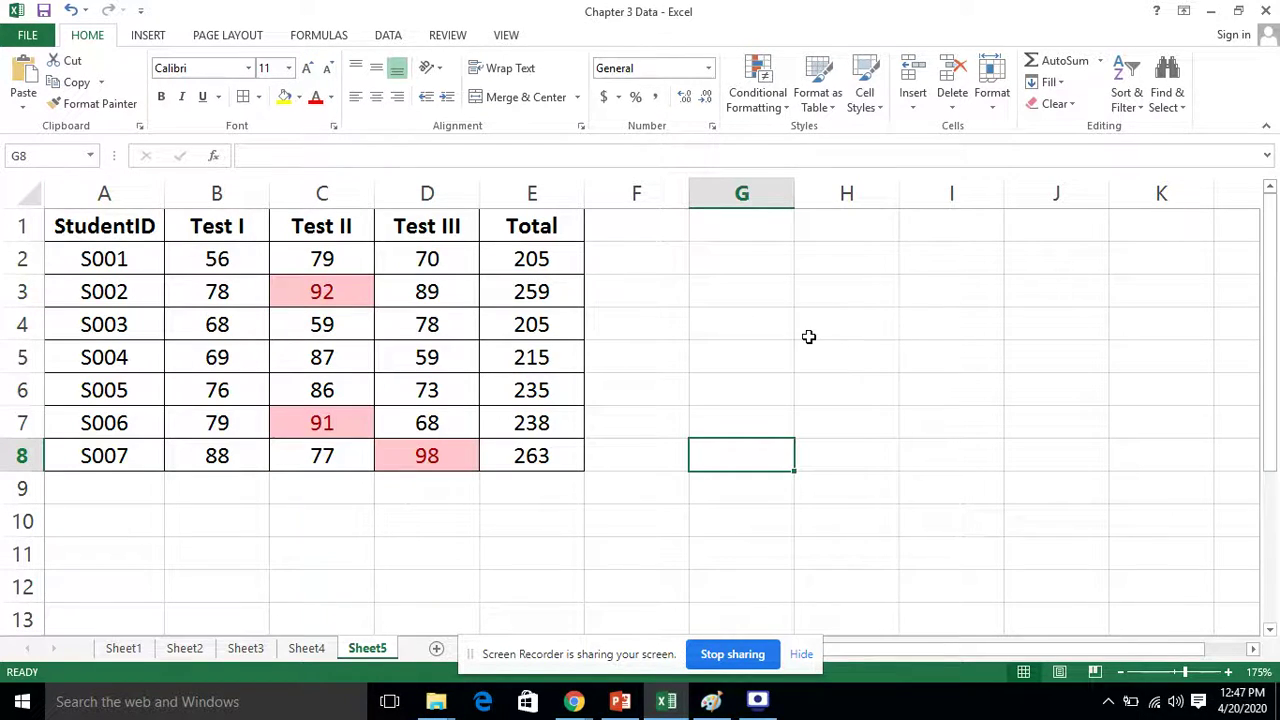
{"action": "left_click_drag", "start_coordinate": [811, 333], "coordinate": [810, 350]}
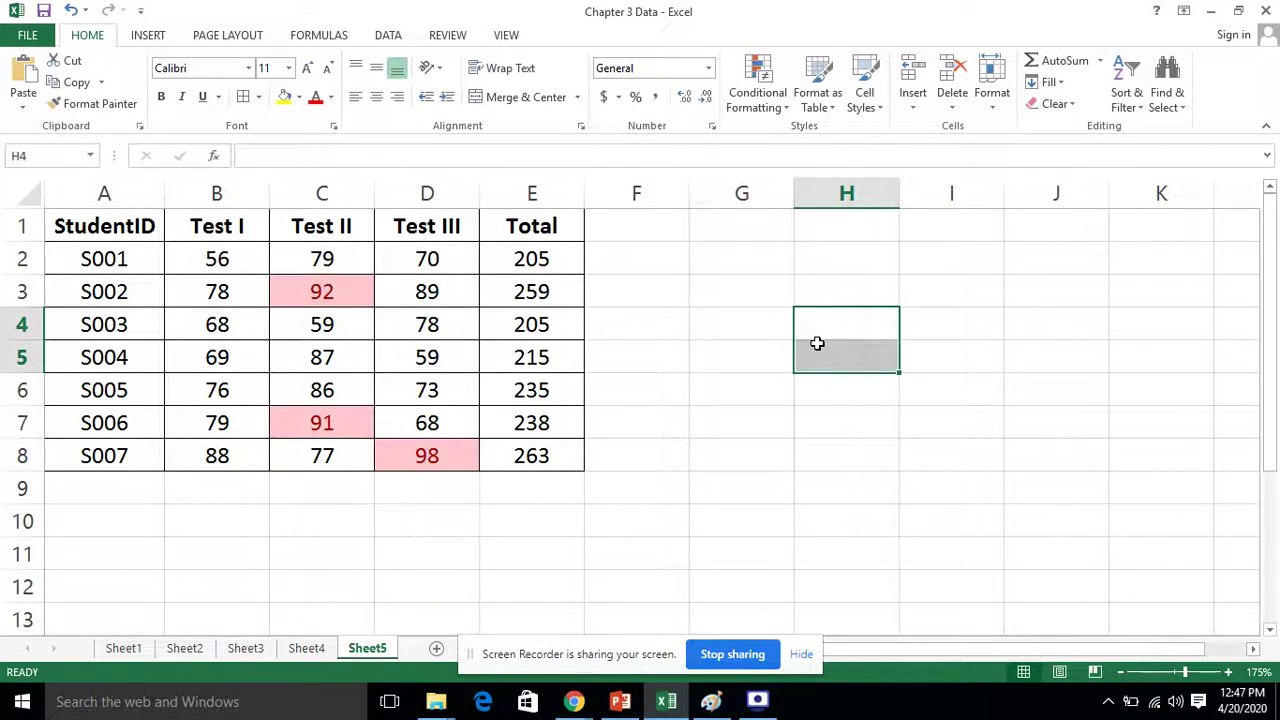
{"action": "left_click", "coordinate": [762, 362]}
{"action": "left_click", "coordinate": [974, 524]}
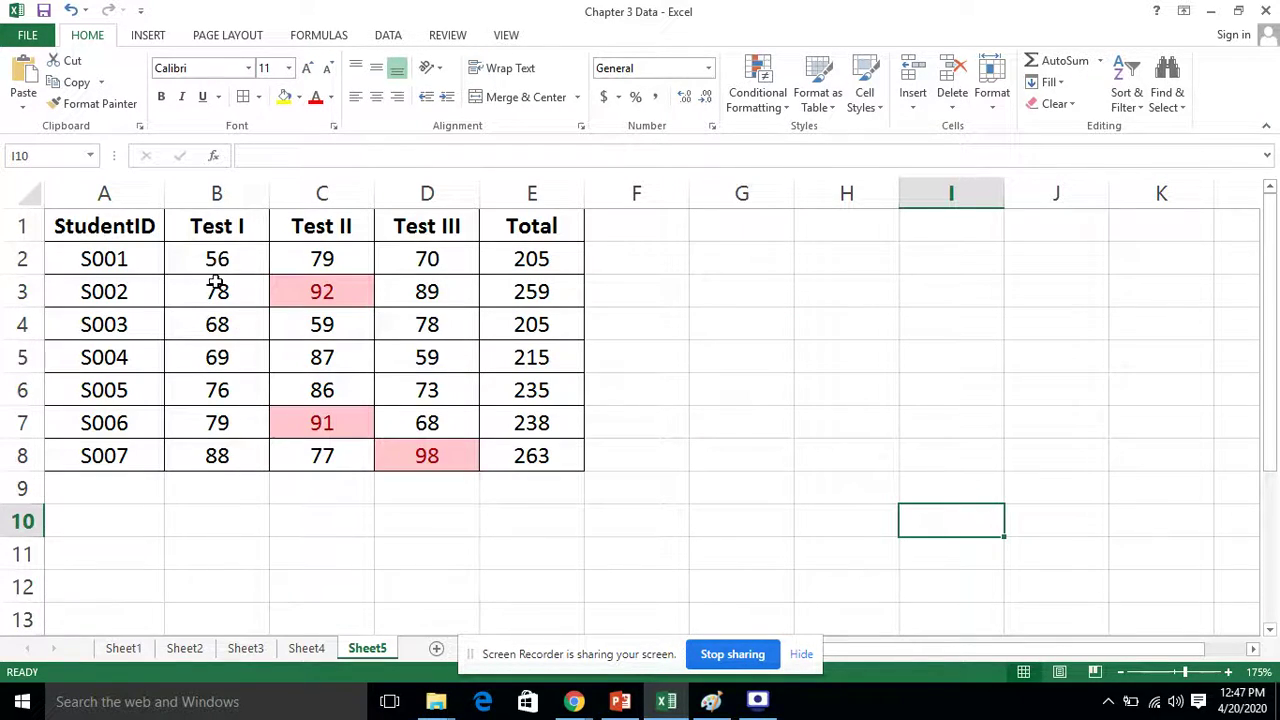
Highlight test scores in B2:D8 less than 60 with Green Fill with Dark Green Text.
{"action": "left_click_drag", "start_coordinate": [218, 262], "coordinate": [426, 453]}
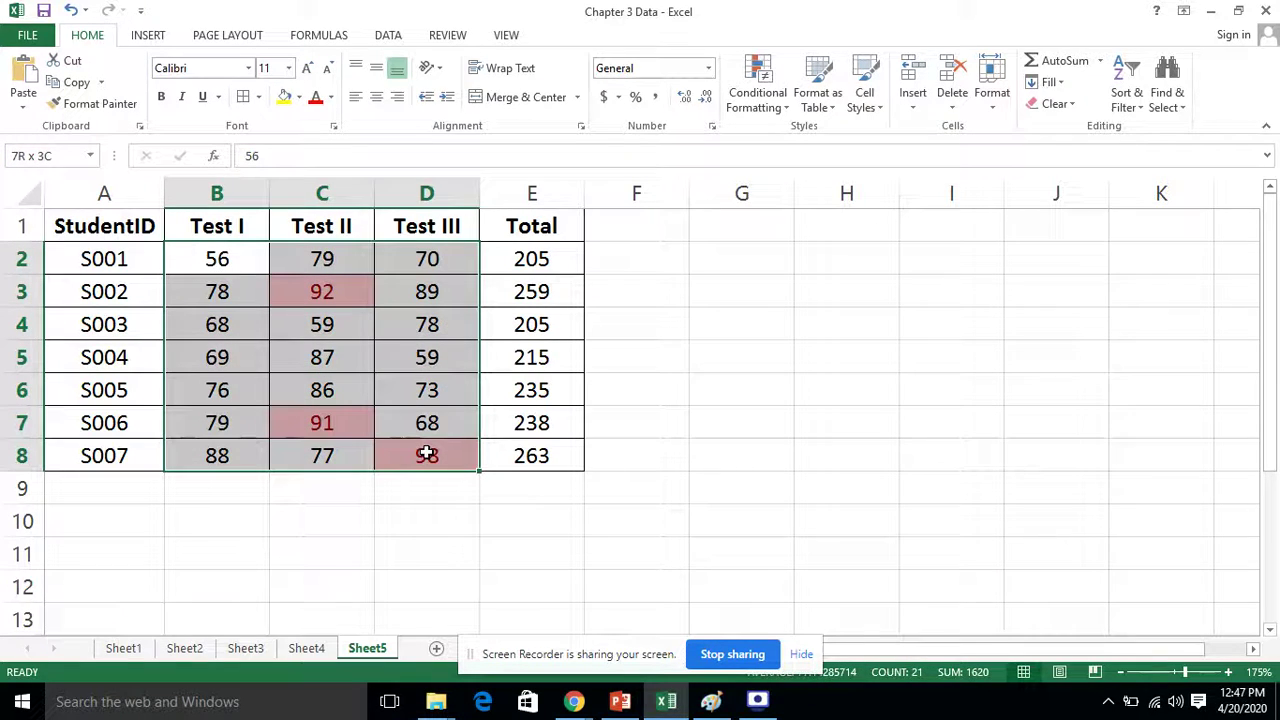
{"action": "left_click", "coordinate": [786, 112]}
{"action": "mouse_move", "coordinate": [814, 135]}
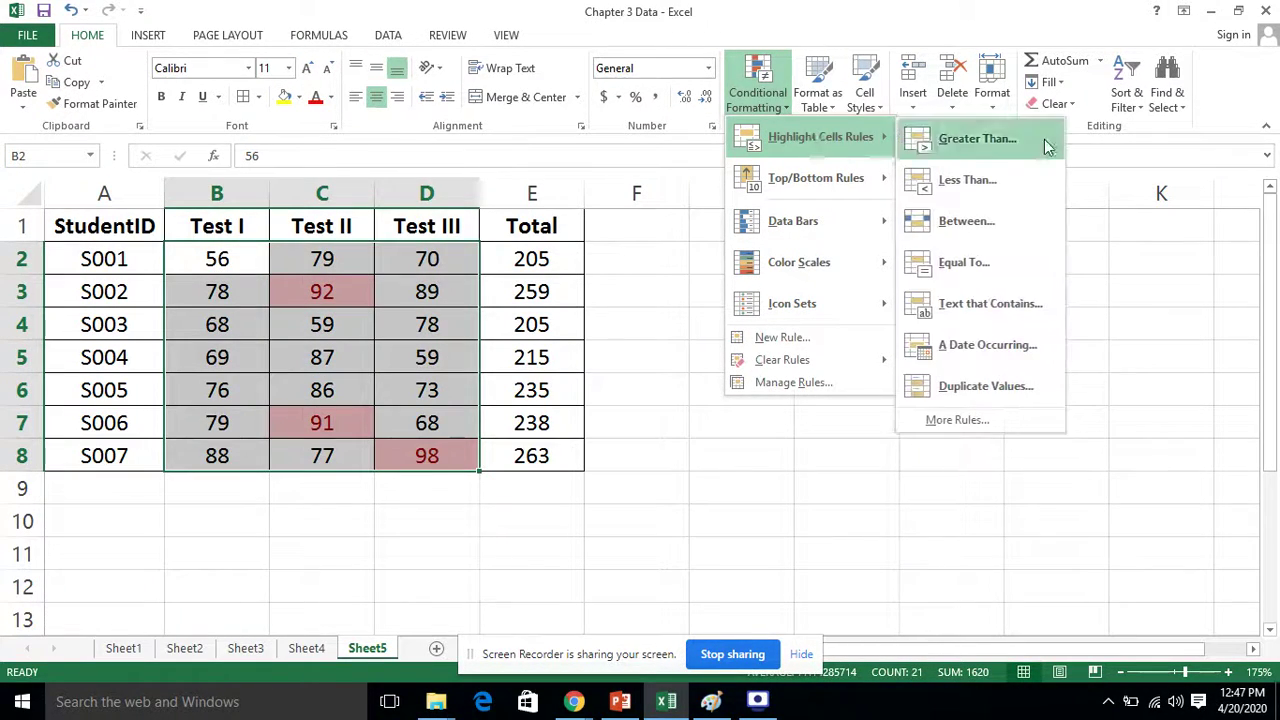
{"action": "left_click", "coordinate": [1044, 188]}
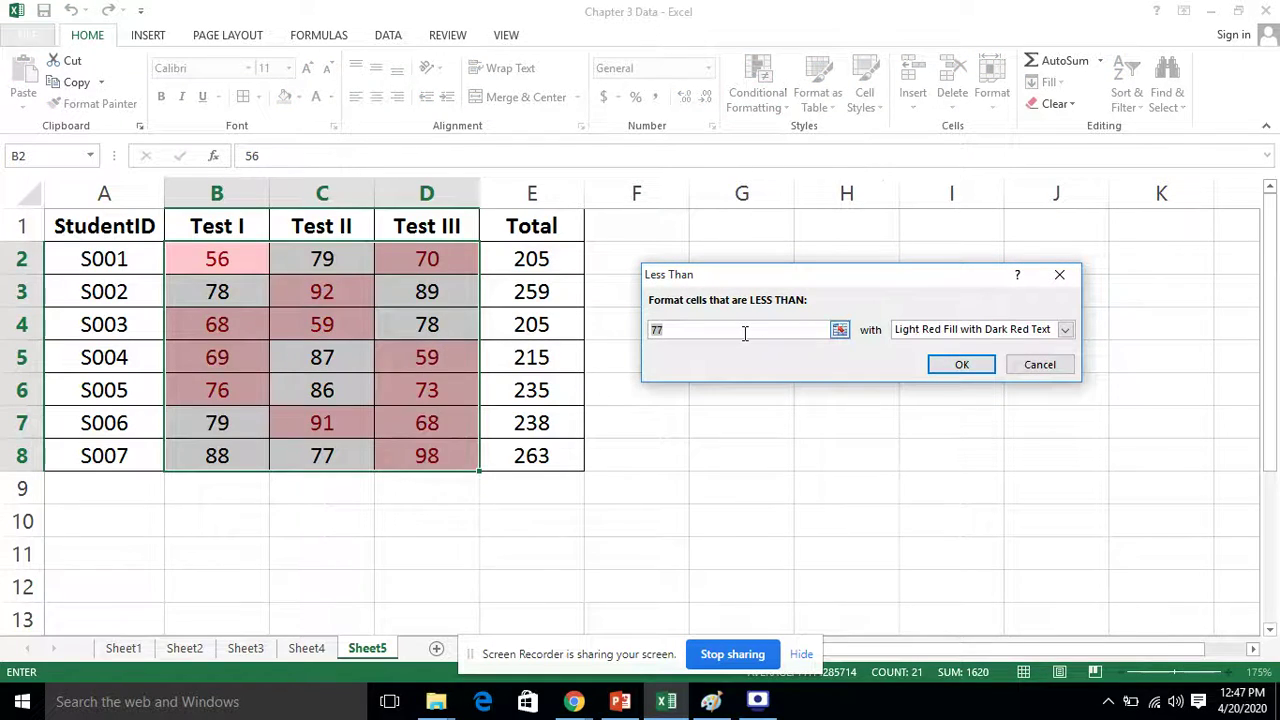
{"action": "key", "text": "BackSpace"}
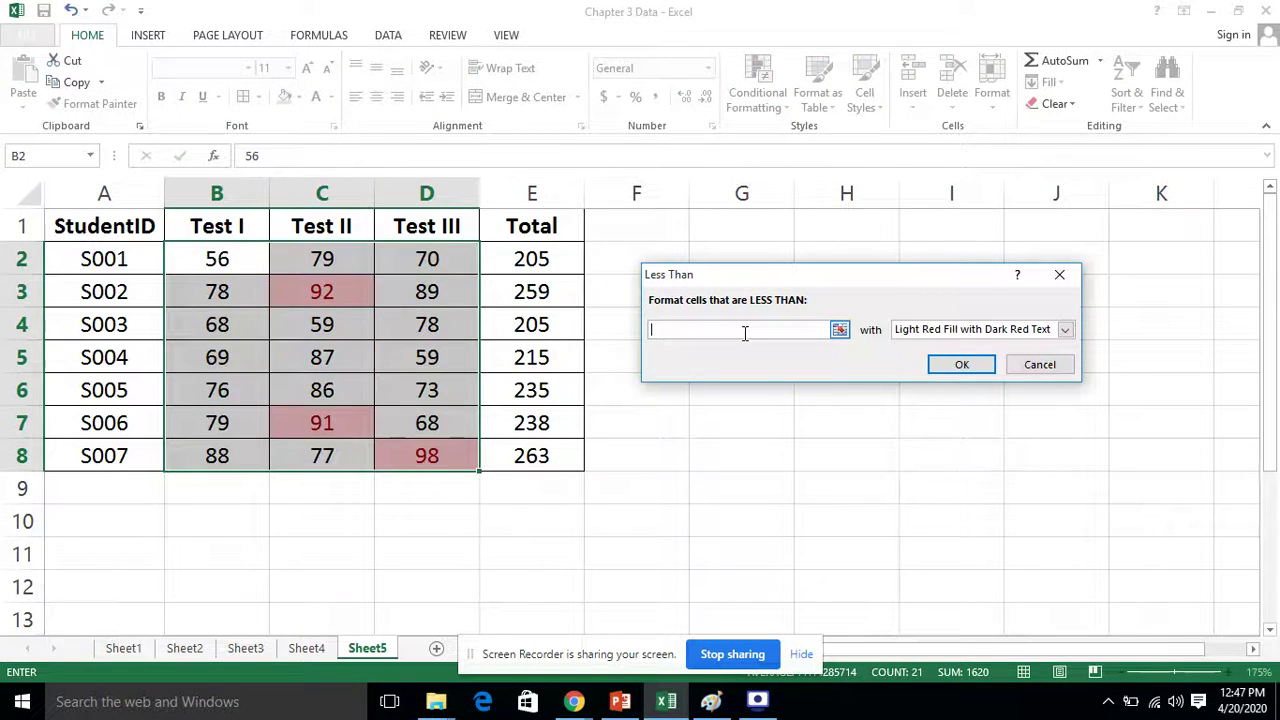
{"action": "type", "text": "60"}
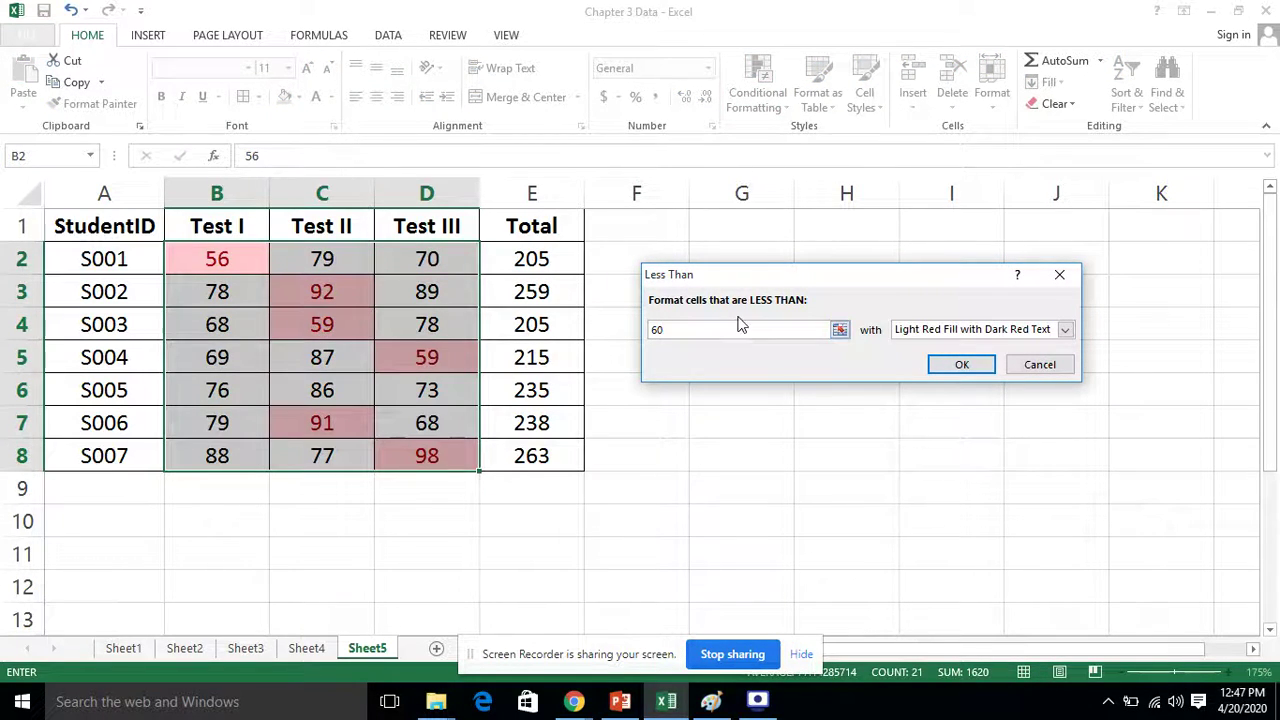
{"action": "left_click", "coordinate": [1001, 329]}
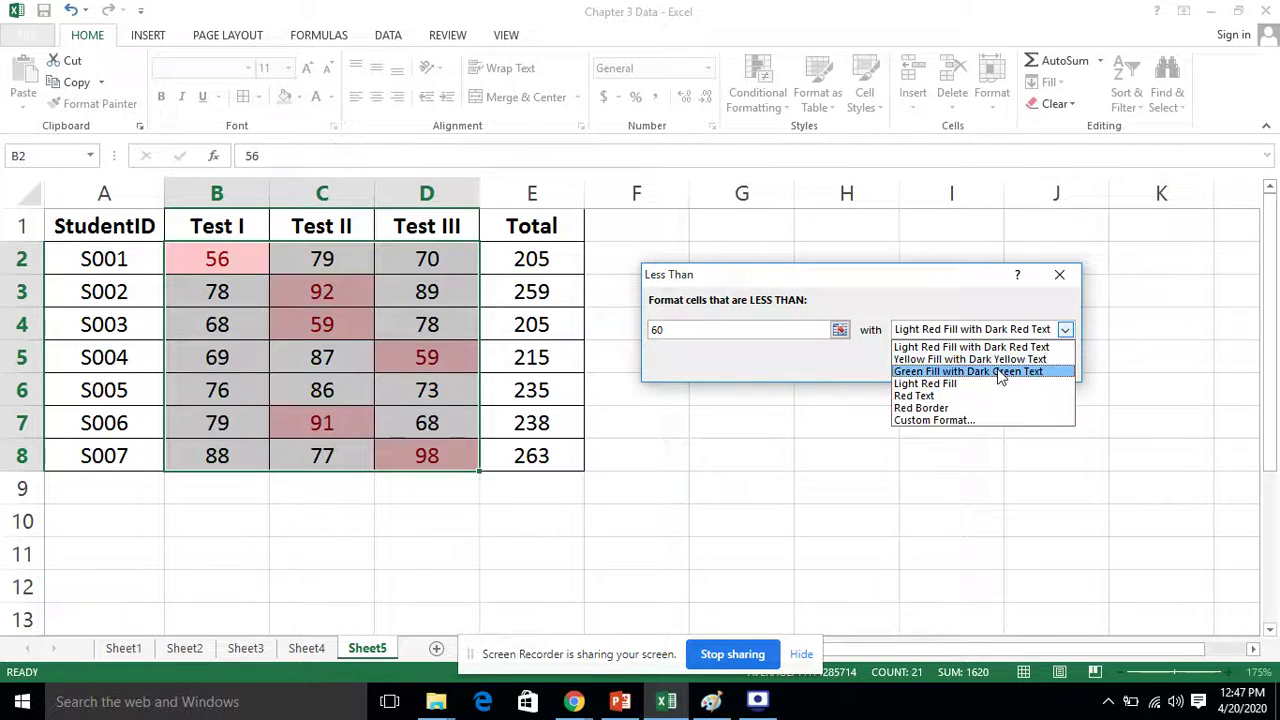
{"action": "left_click", "coordinate": [998, 372]}
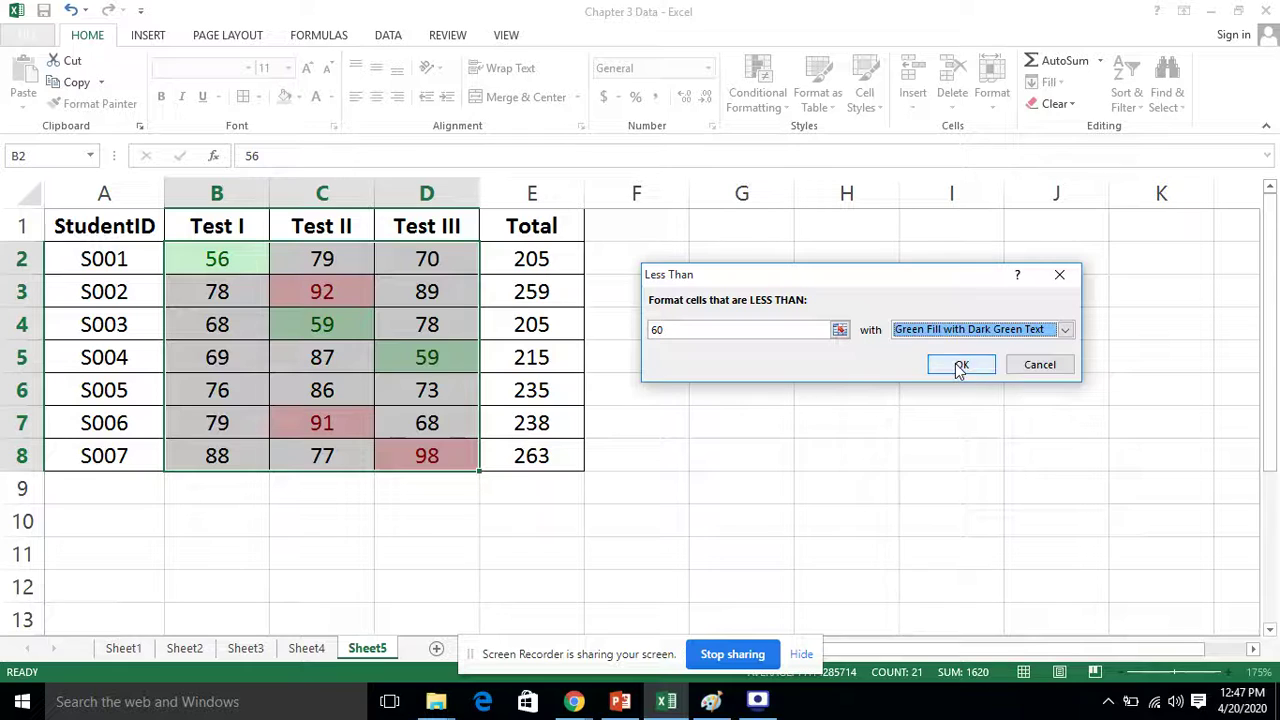
{"action": "left_click", "coordinate": [958, 364]}
{"action": "left_click", "coordinate": [842, 446]}
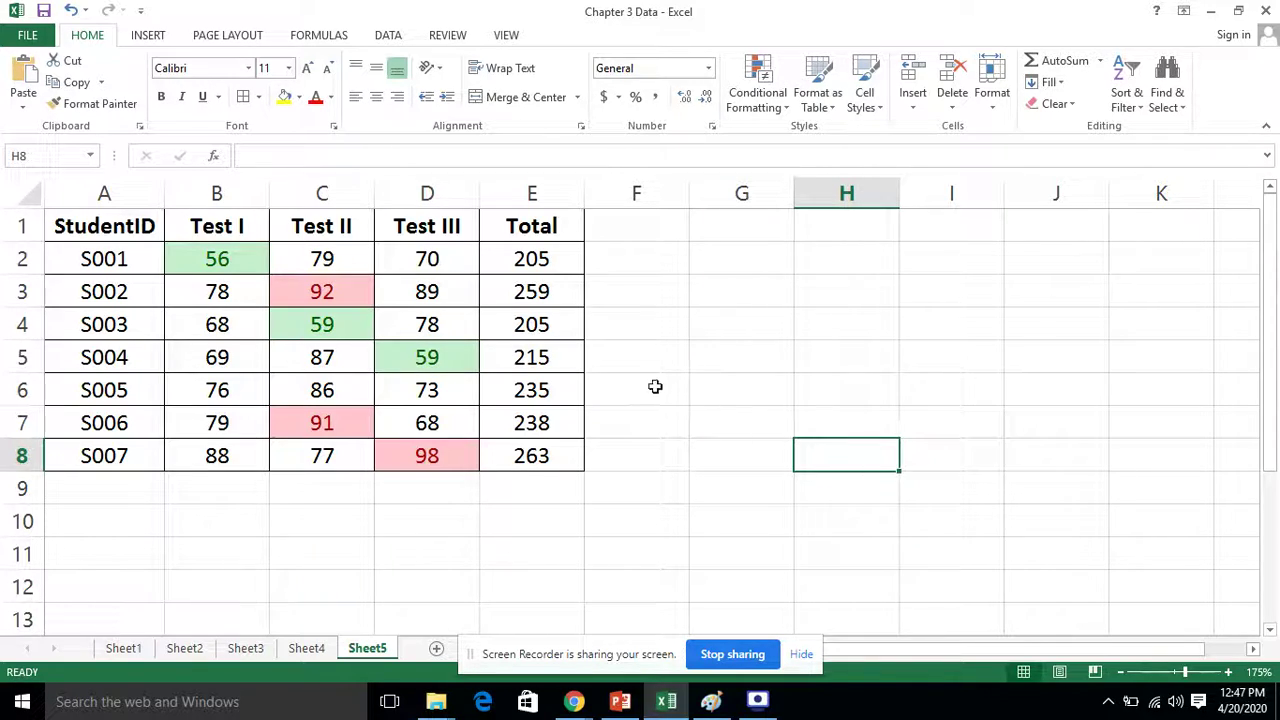
{"action": "left_click", "coordinate": [665, 335]}
{"action": "left_click_drag", "start_coordinate": [733, 488], "coordinate": [728, 520]}
{"action": "left_click", "coordinate": [573, 527]}
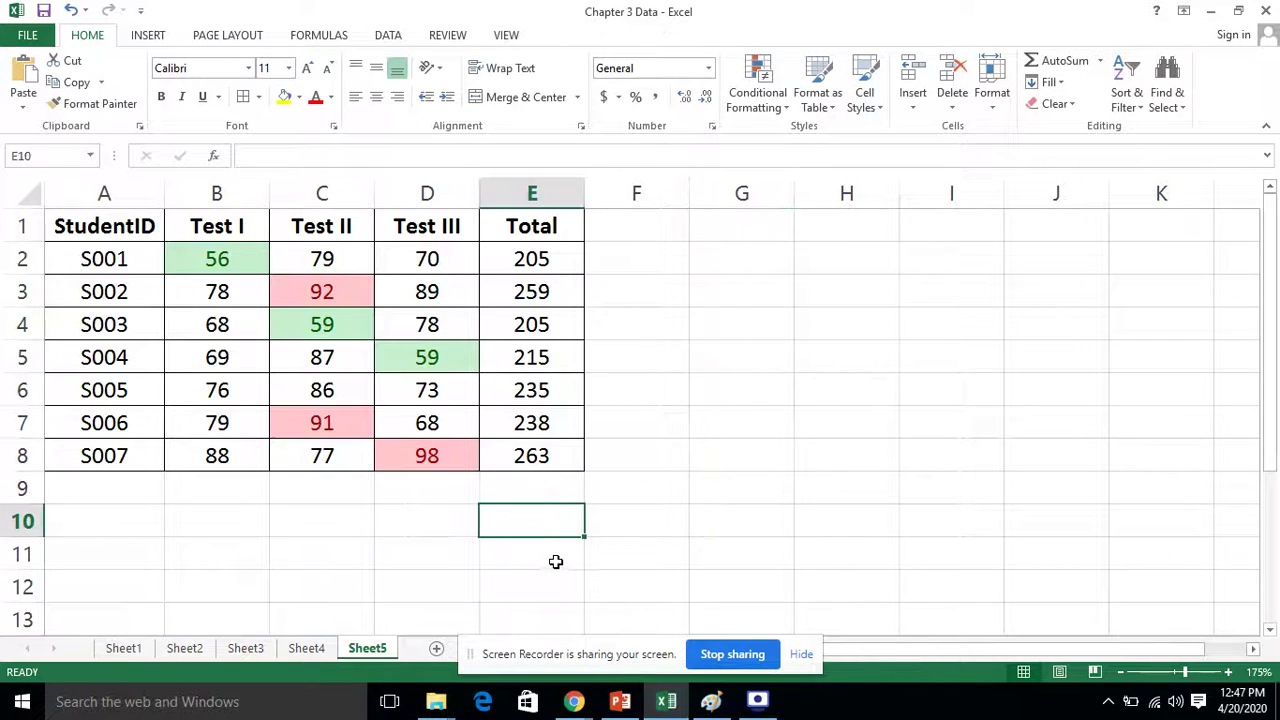
Set up a Between highlight rule for the test scores in B2:D8 with limits 80 and 90.
{"action": "mouse_move", "coordinate": [228, 258]}
{"action": "left_mouse_down"}
{"action": "mouse_move", "coordinate": [257, 314]}
{"action": "mouse_move", "coordinate": [415, 455]}
{"action": "left_mouse_up"}
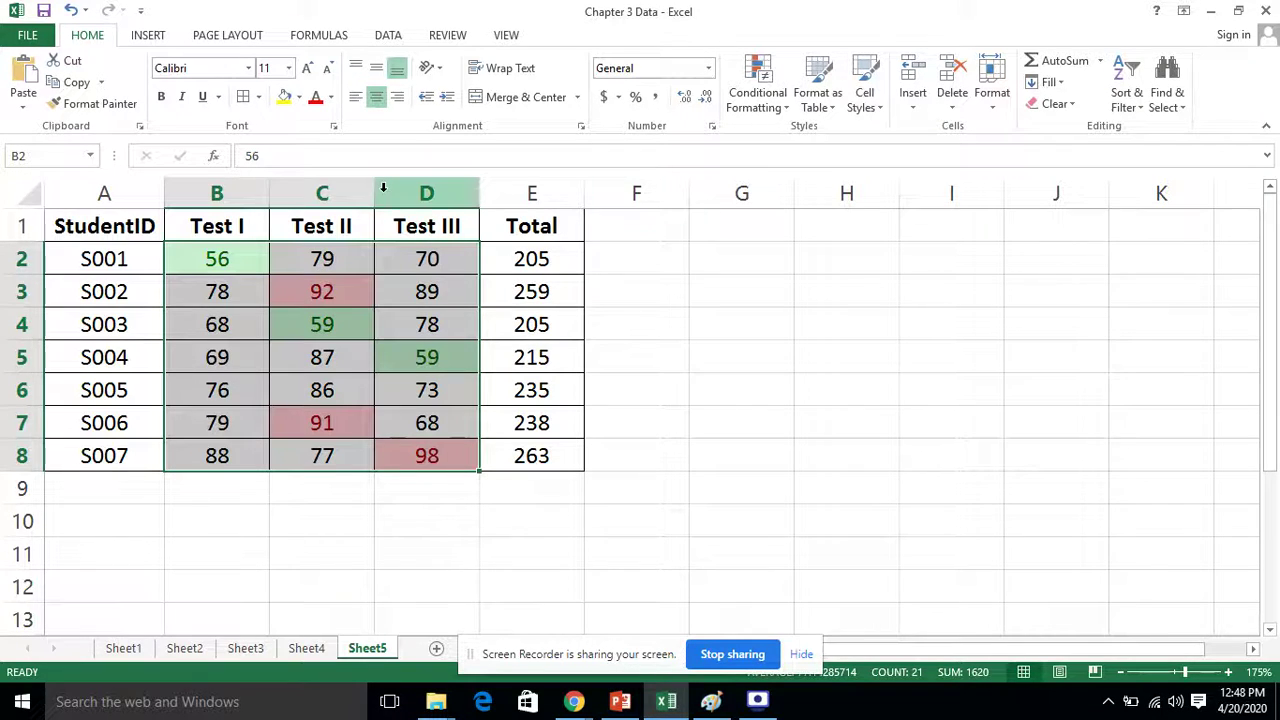
{"action": "left_click", "coordinate": [760, 95]}
{"action": "mouse_move", "coordinate": [816, 200]}
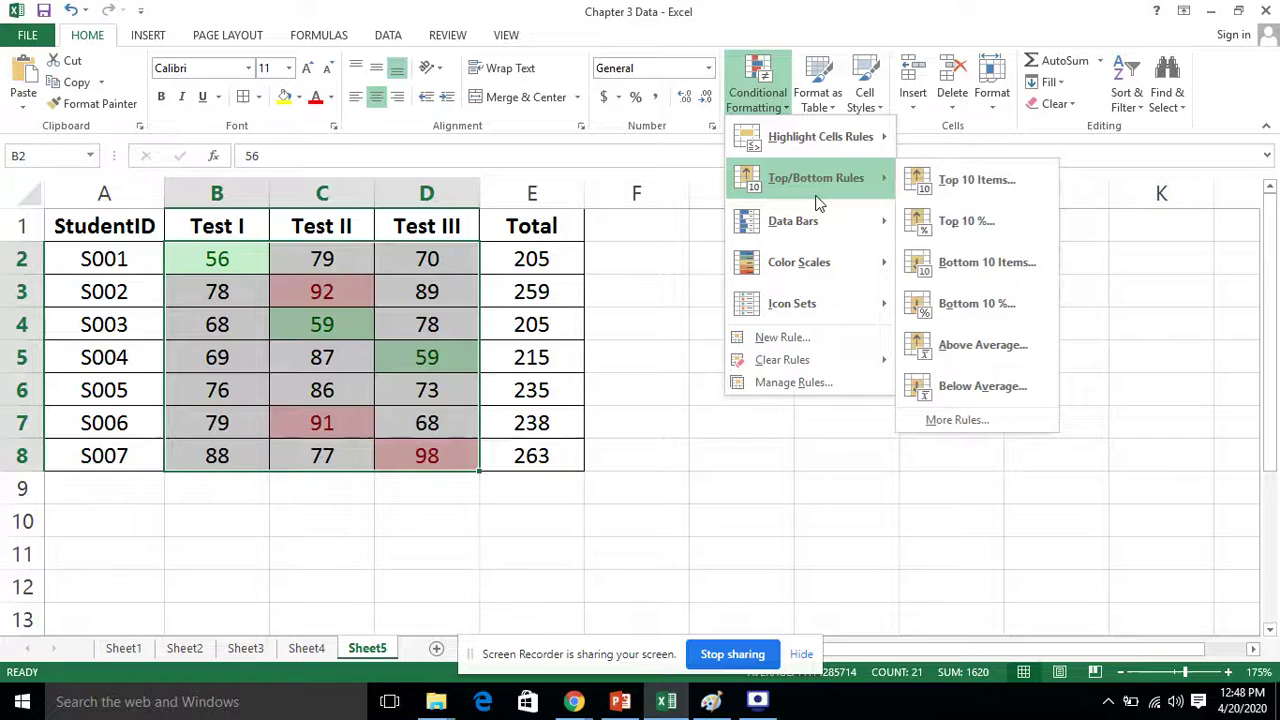
{"action": "mouse_move", "coordinate": [847, 130]}
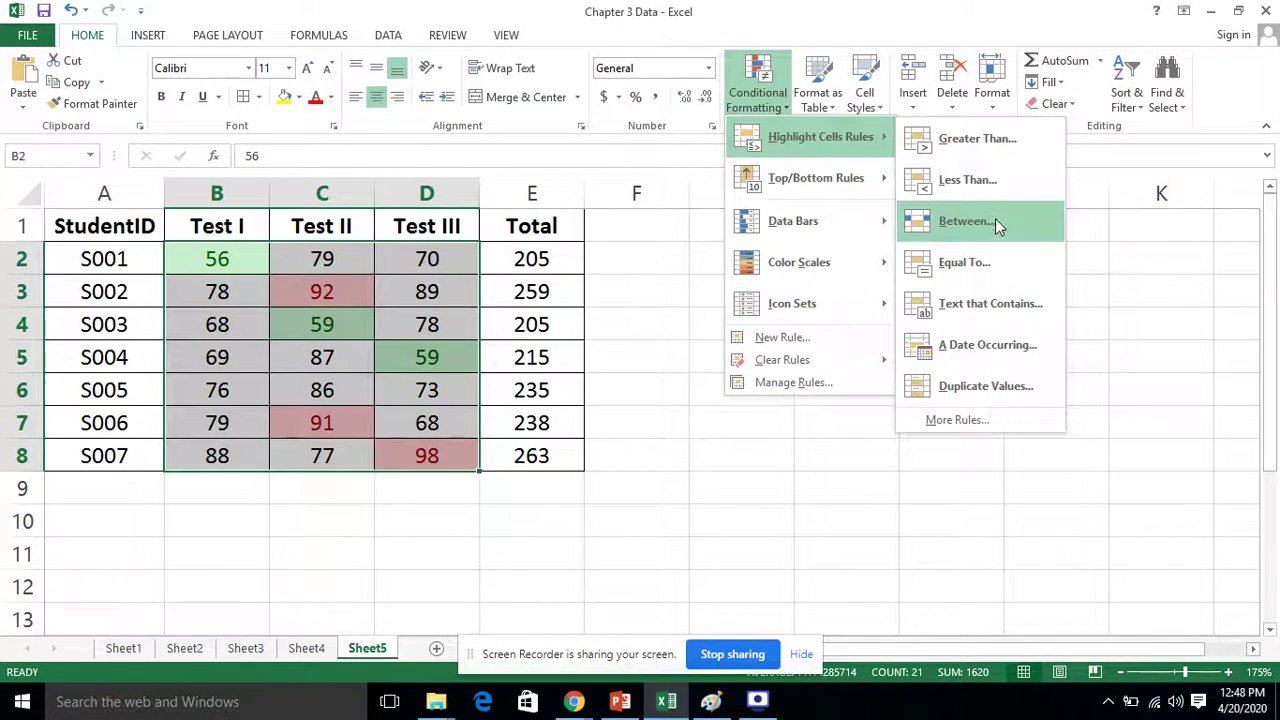
{"action": "left_click", "coordinate": [995, 218]}
{"action": "left_click", "coordinate": [682, 325]}
{"action": "key", "text": "BackSpace"}
{"action": "type", "text": "80"}
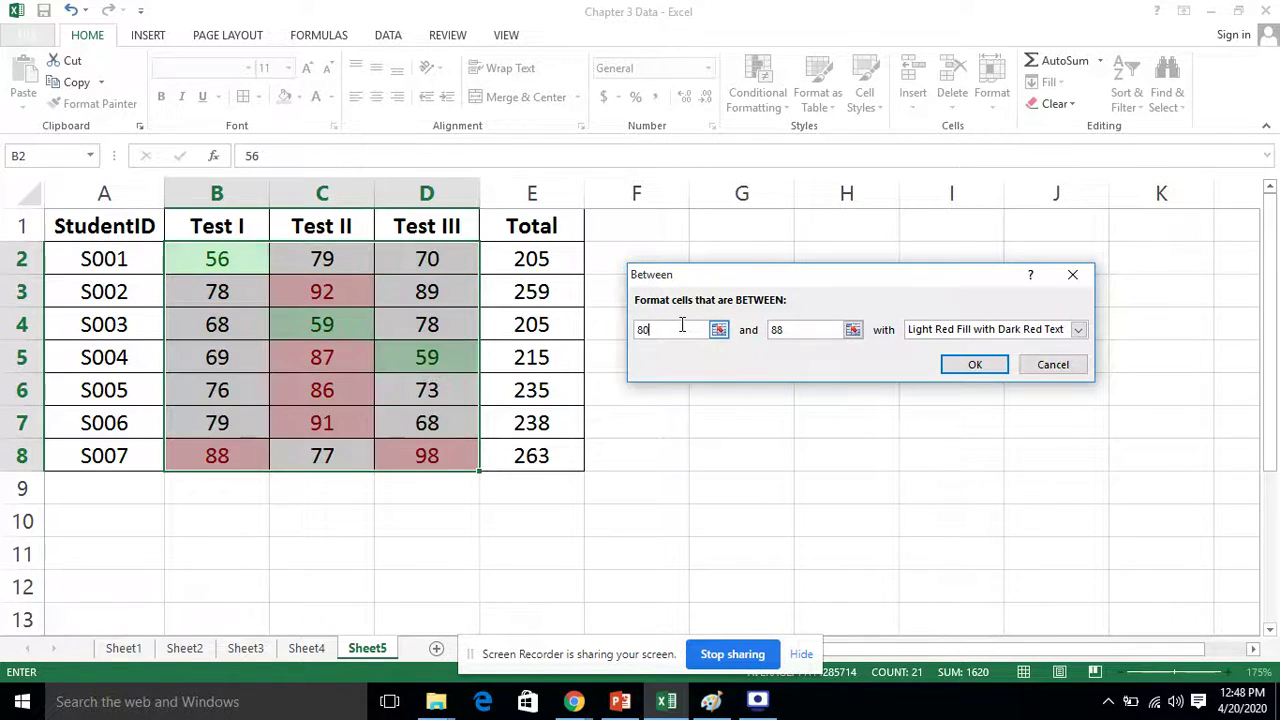
{"action": "left_click", "coordinate": [785, 331]}
{"action": "key", "text": "BackSpace"}
{"action": "key", "text": "BackSpace"}
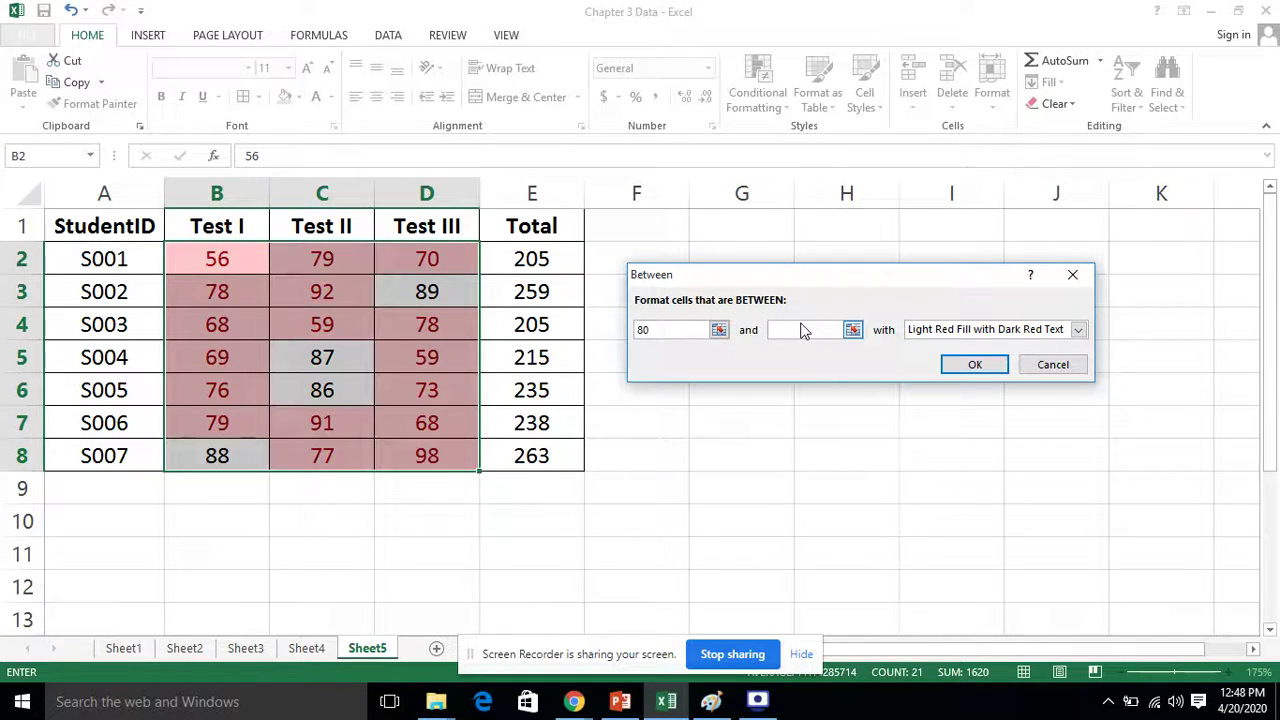
{"action": "type", "text": "90"}
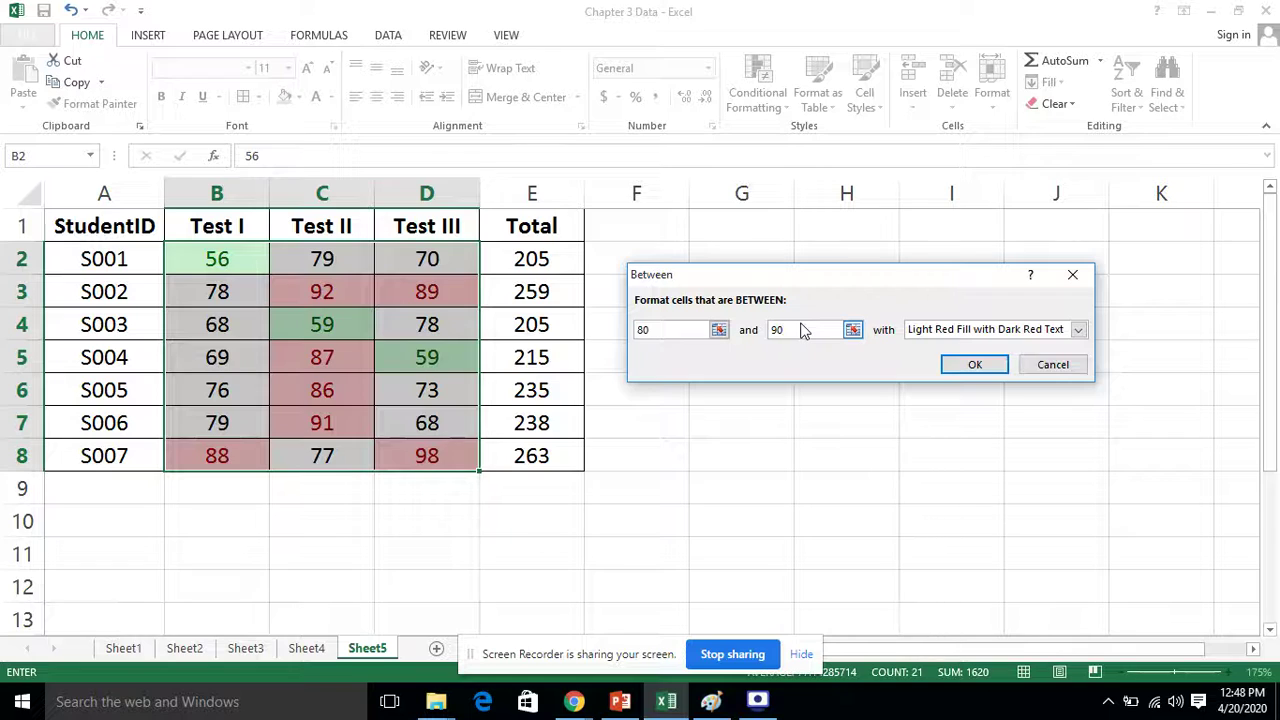
Choose Yellow Fill with Dark Yellow Text for the Between rule and apply it to the scores.
{"action": "left_click", "coordinate": [996, 333]}
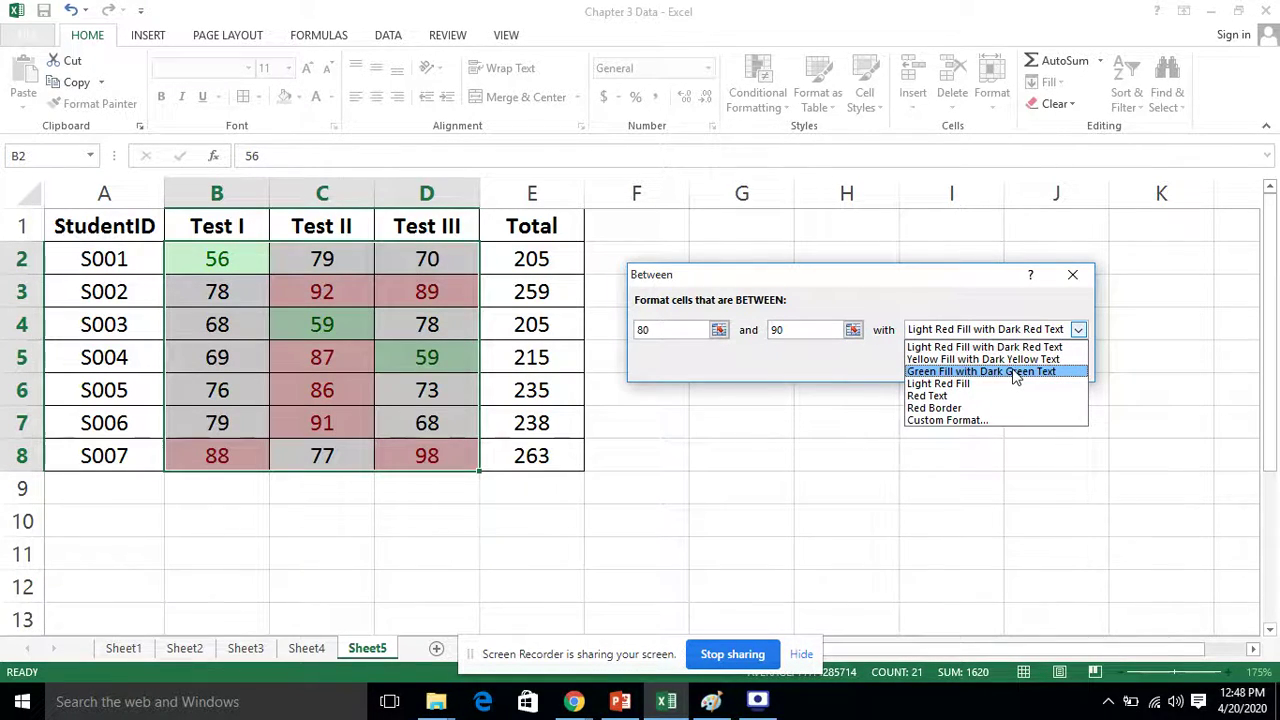
{"action": "left_click", "coordinate": [1019, 360]}
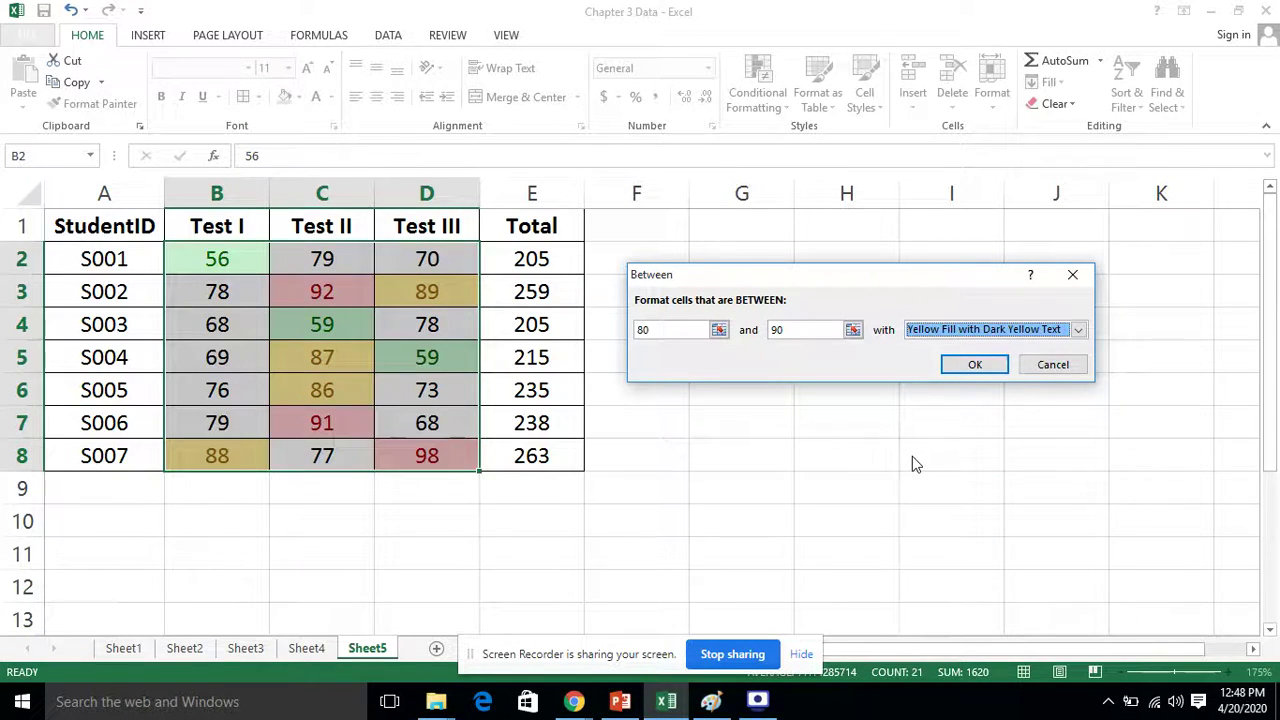
{"action": "left_click", "coordinate": [967, 330]}
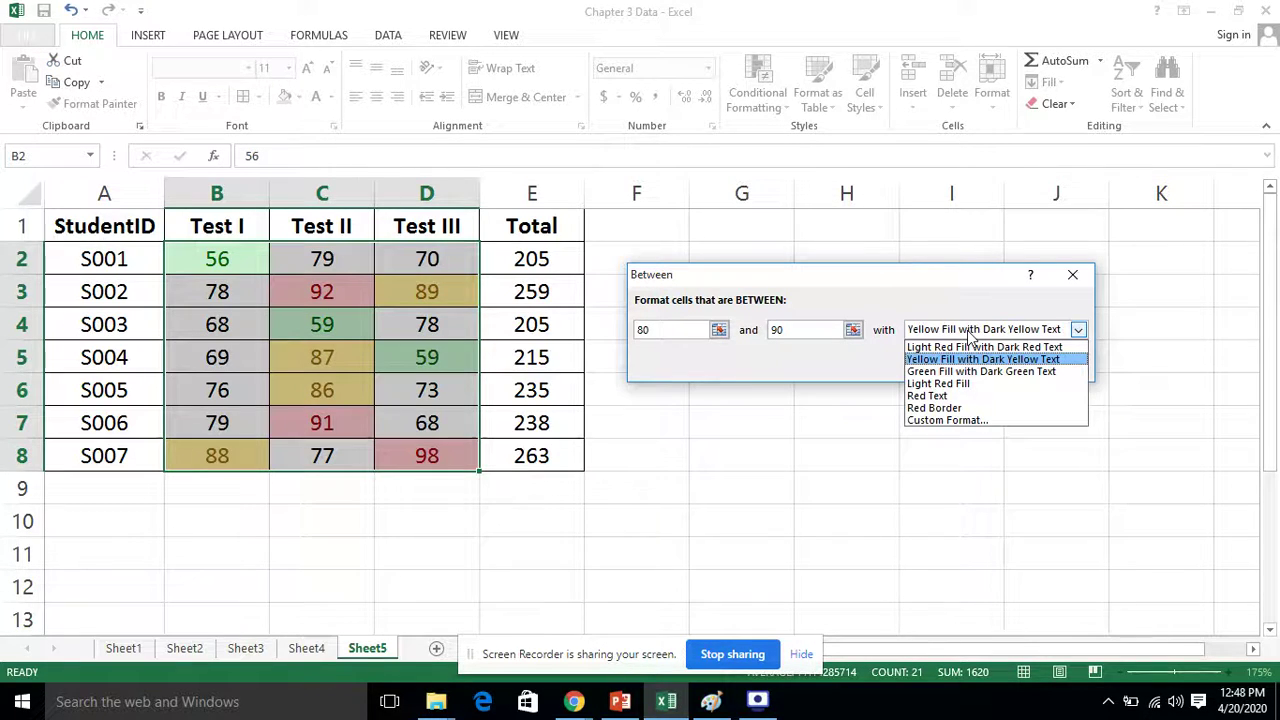
{"action": "left_click", "coordinate": [861, 358]}
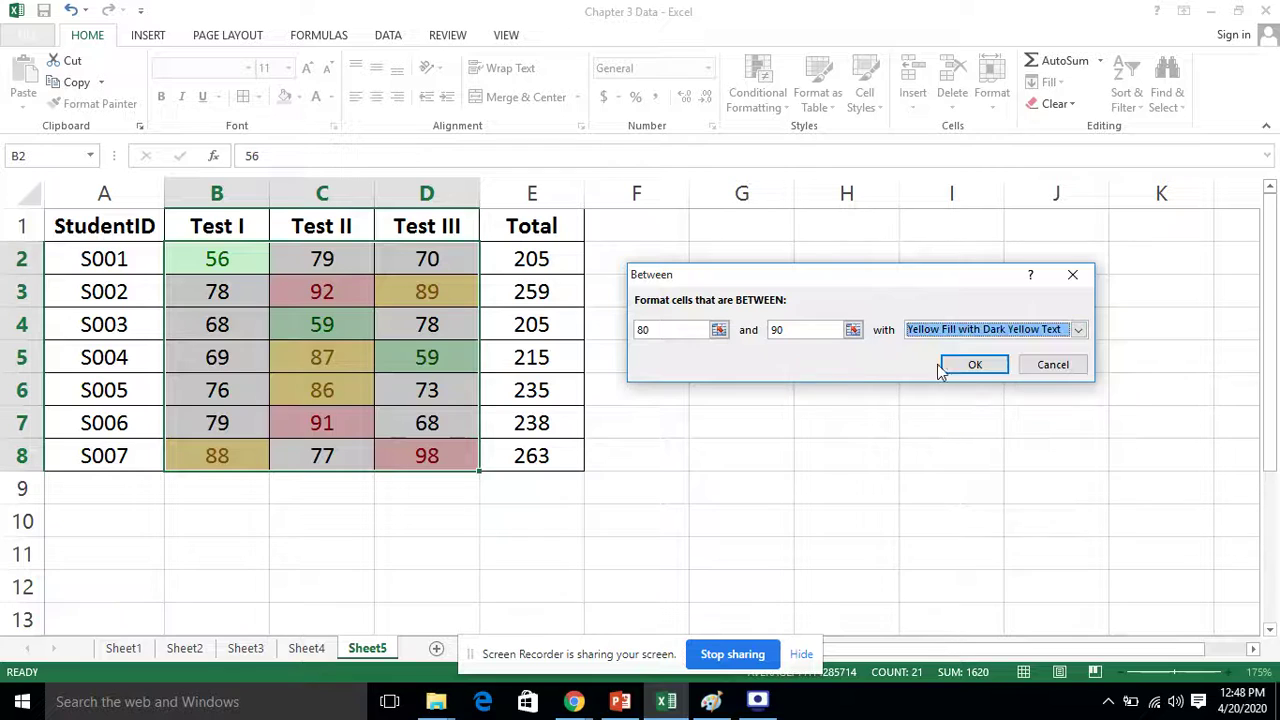
{"action": "left_click", "coordinate": [964, 363]}
{"action": "left_click", "coordinate": [836, 505]}
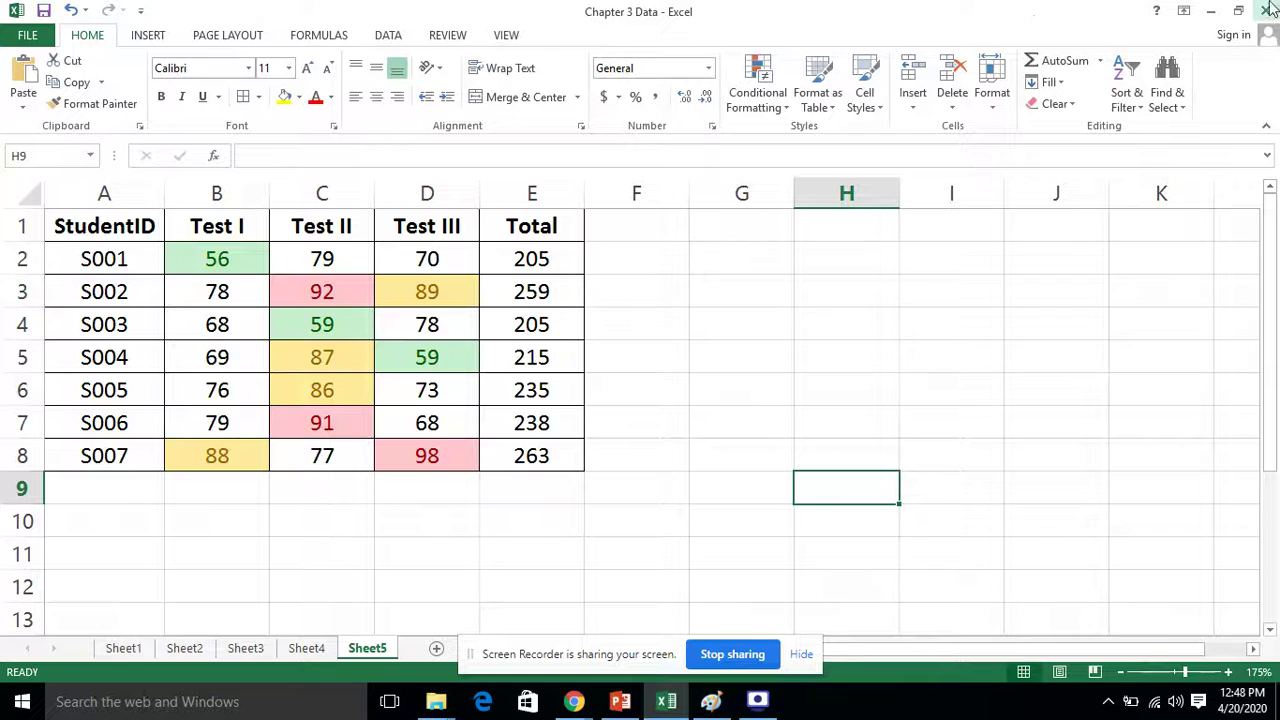
Clear the conditional formatting rules from the test scores in B2:D8 only.
{"action": "left_click", "coordinate": [645, 324]}
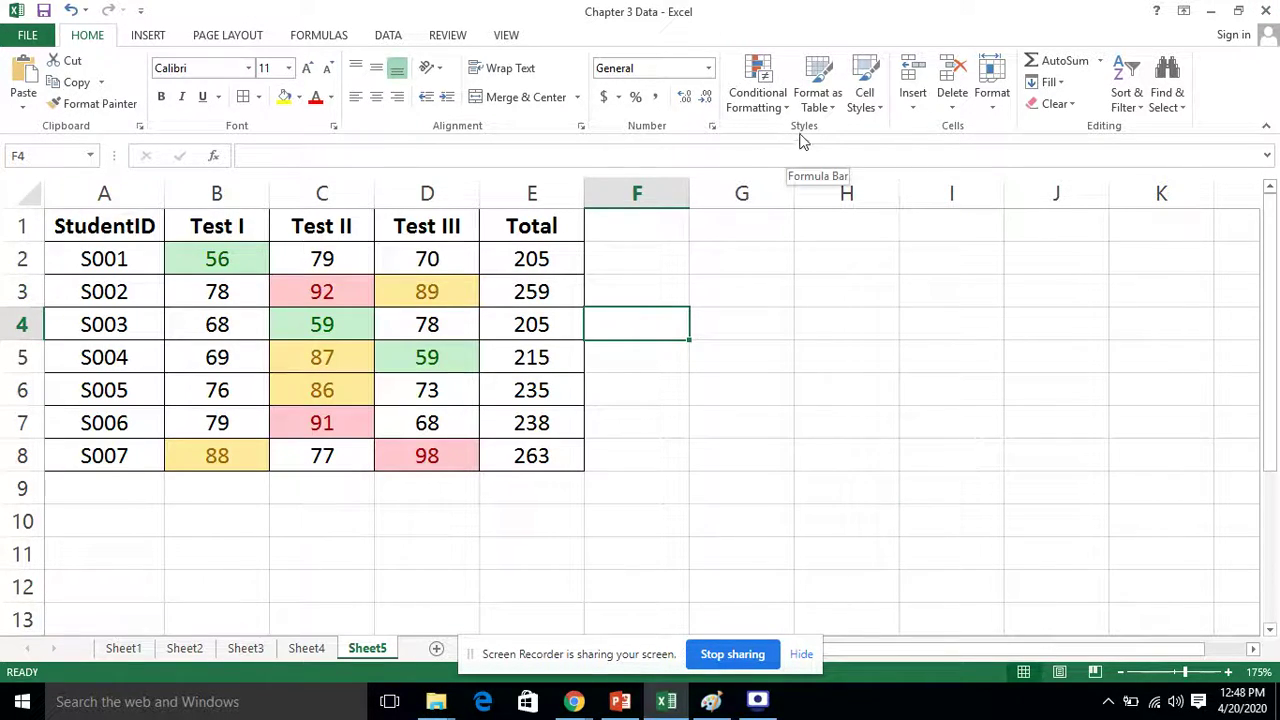
{"action": "left_click_drag", "start_coordinate": [261, 248], "coordinate": [434, 457]}
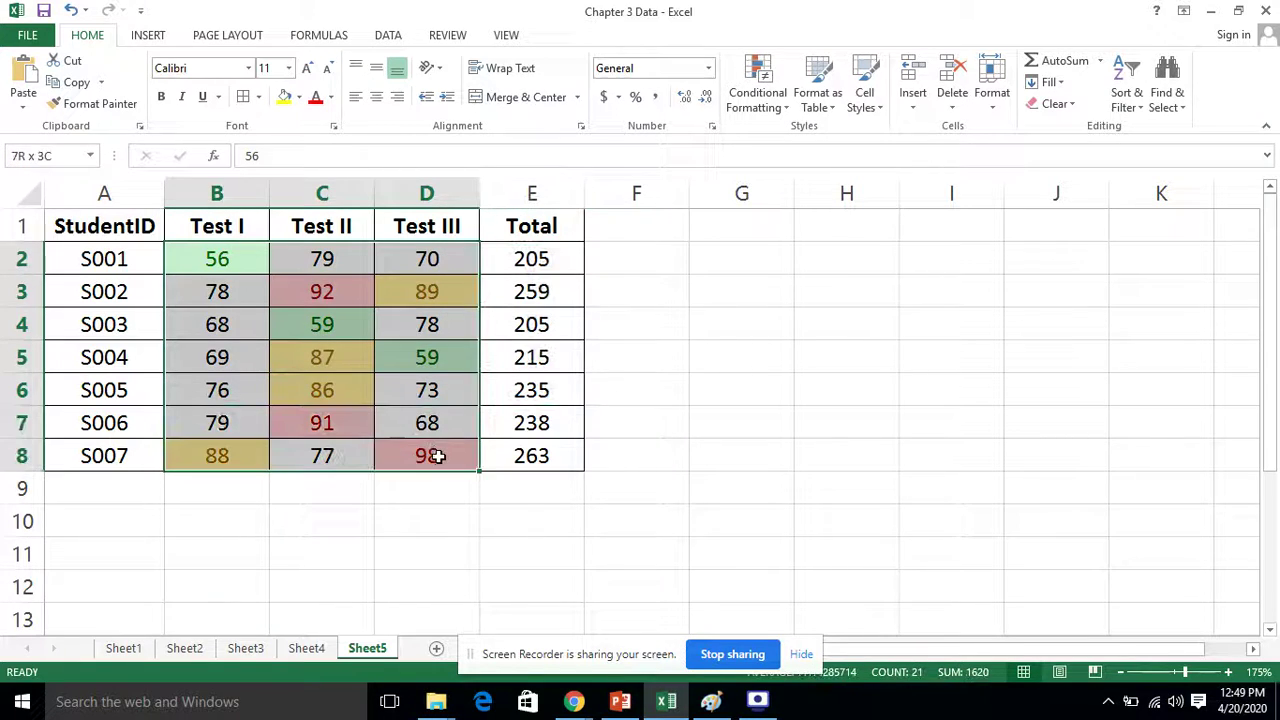
{"action": "left_click", "coordinate": [787, 105]}
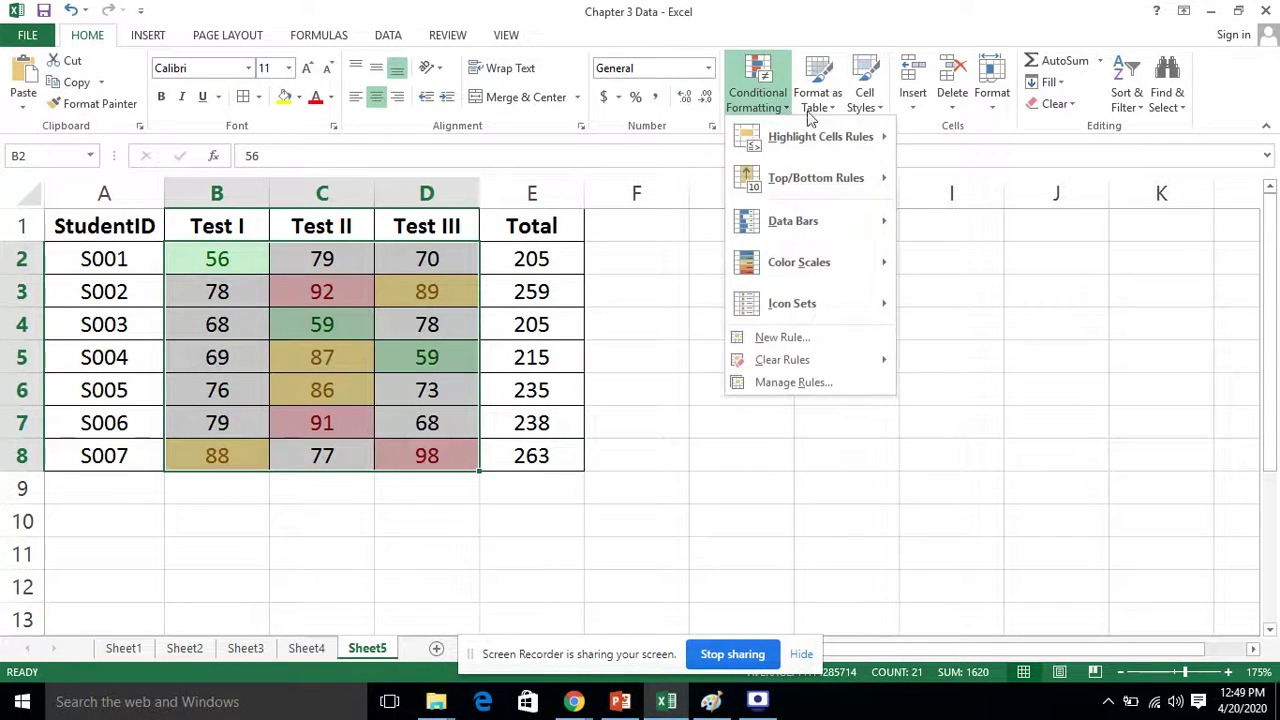
{"action": "mouse_move", "coordinate": [791, 362]}
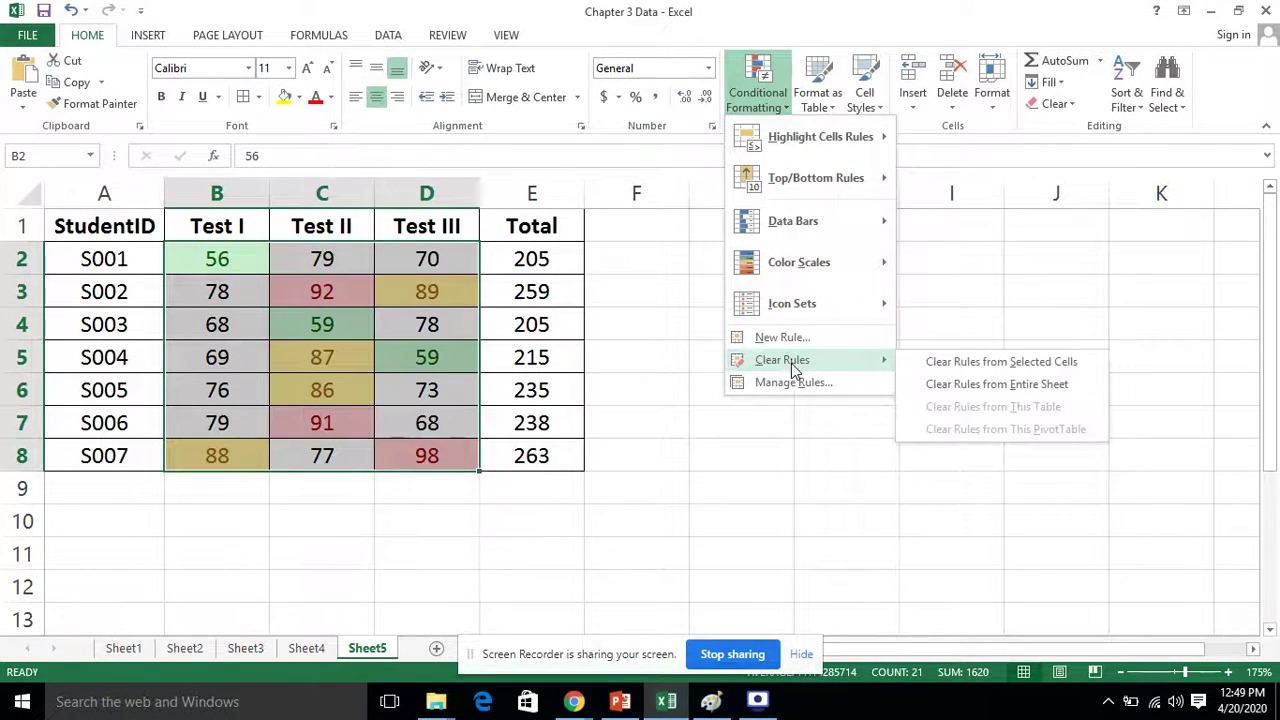
{"action": "left_click", "coordinate": [1088, 366]}
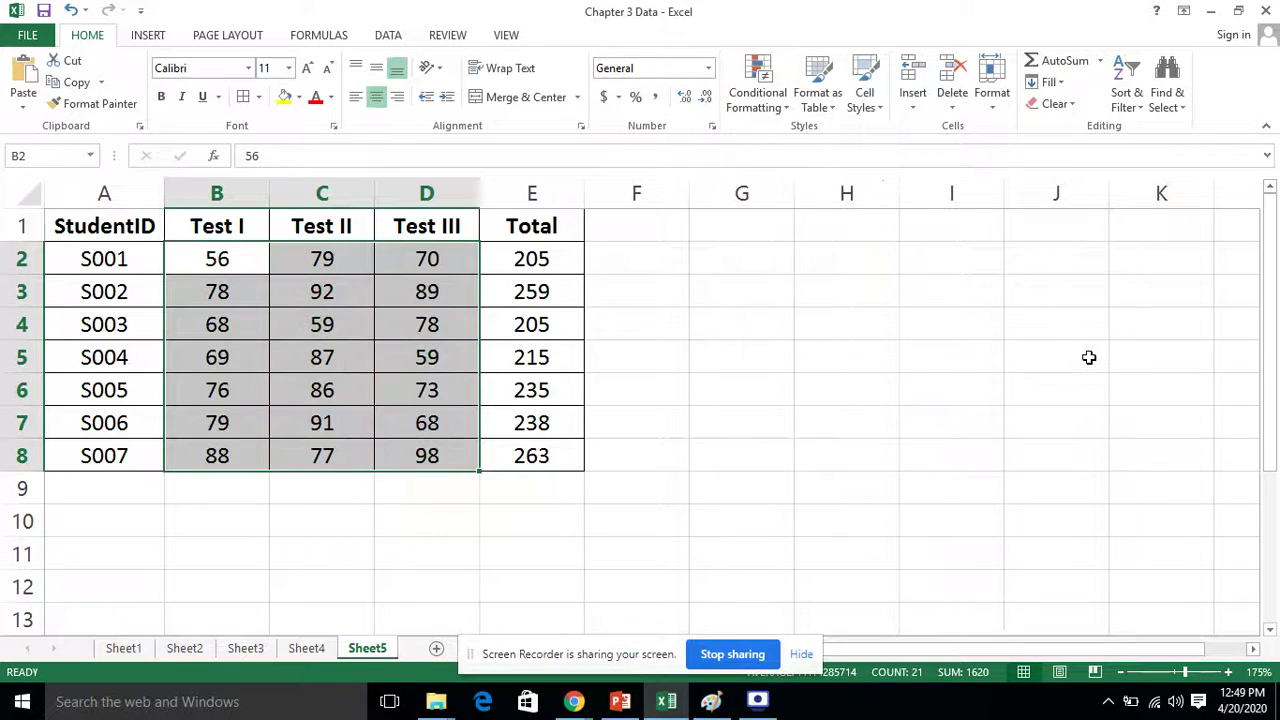
{"action": "left_click_drag", "start_coordinate": [814, 402], "coordinate": [801, 408]}
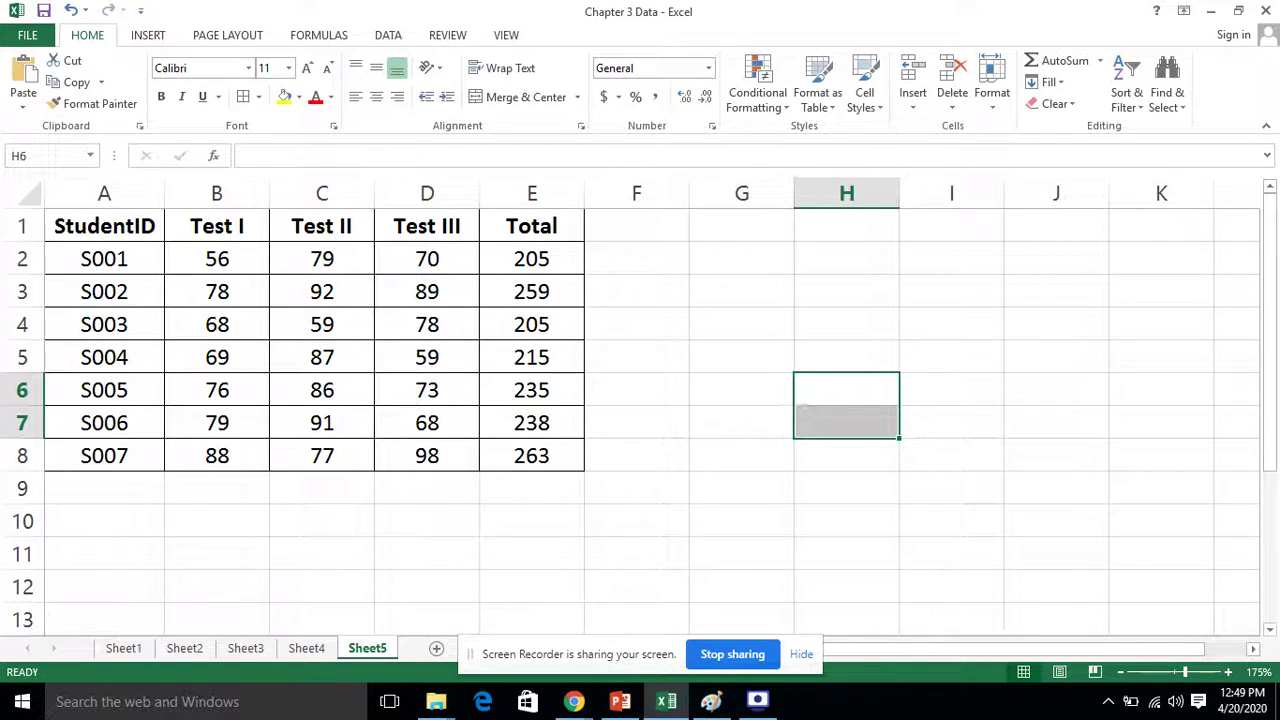
Set up a Between highlight rule for the totals in E2:E8 with limits 250 and 300.
{"action": "left_click_drag", "start_coordinate": [552, 260], "coordinate": [580, 462]}
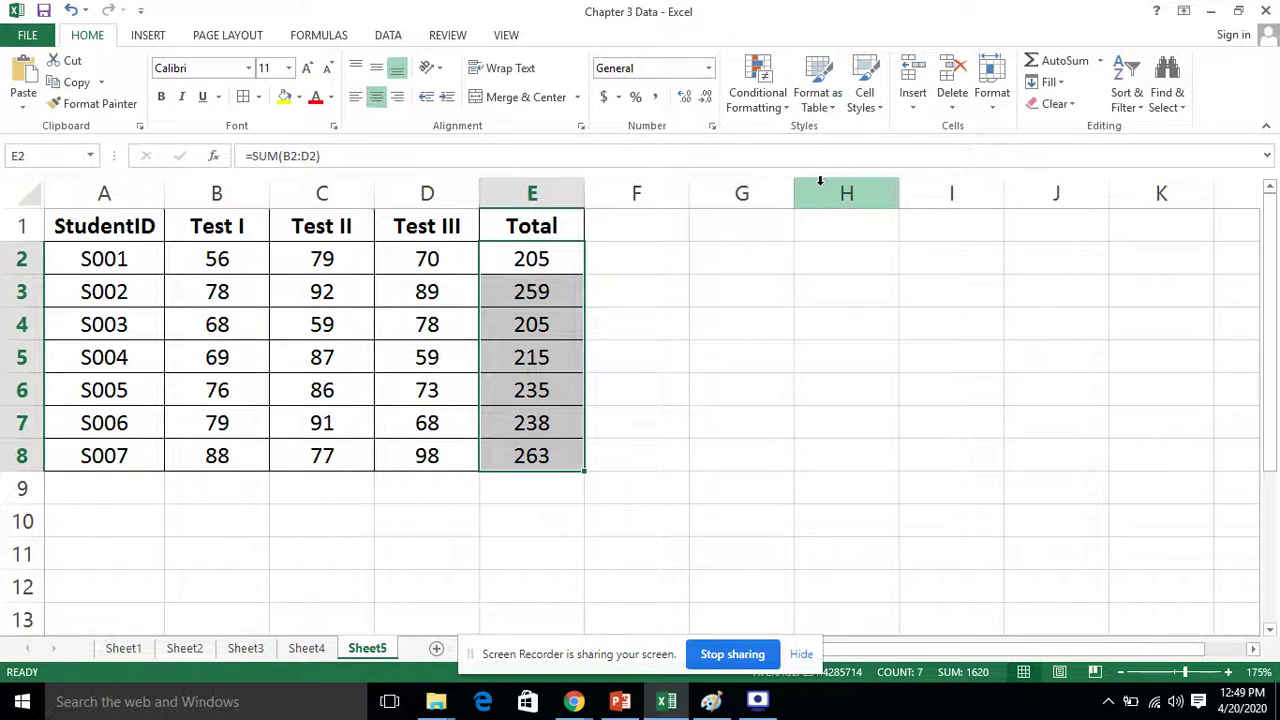
{"action": "left_click", "coordinate": [785, 112]}
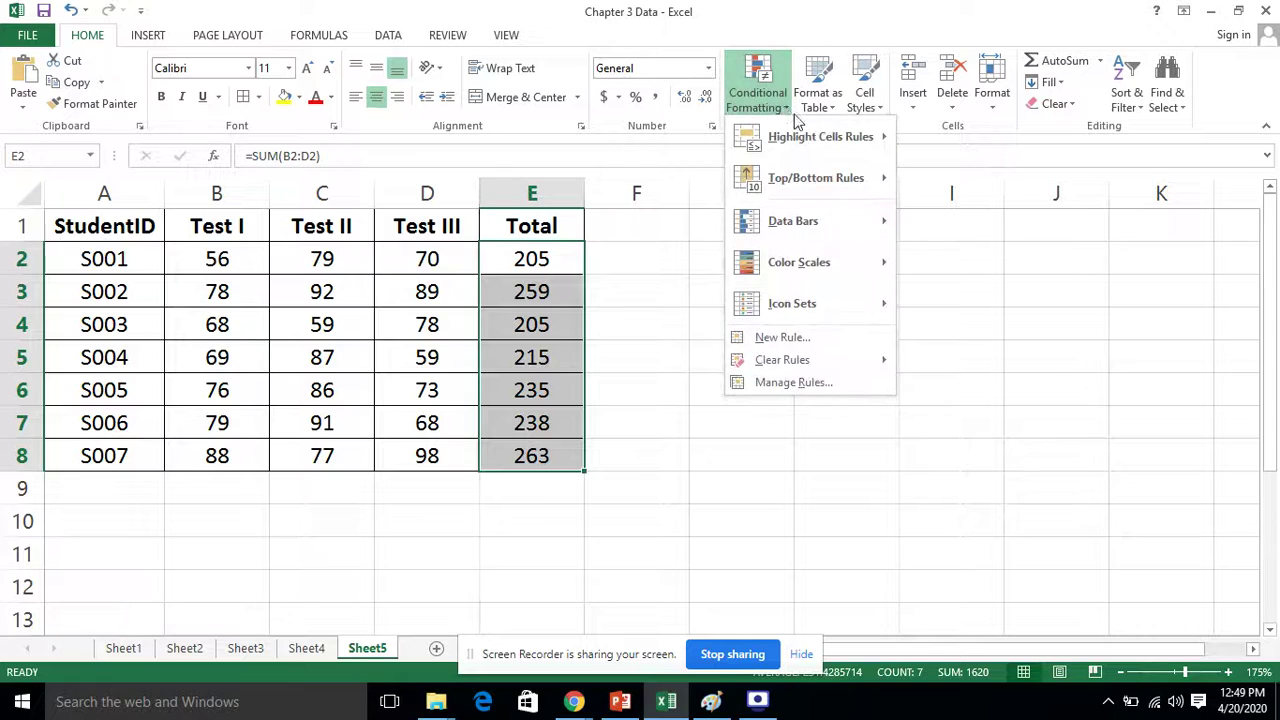
{"action": "mouse_move", "coordinate": [798, 177]}
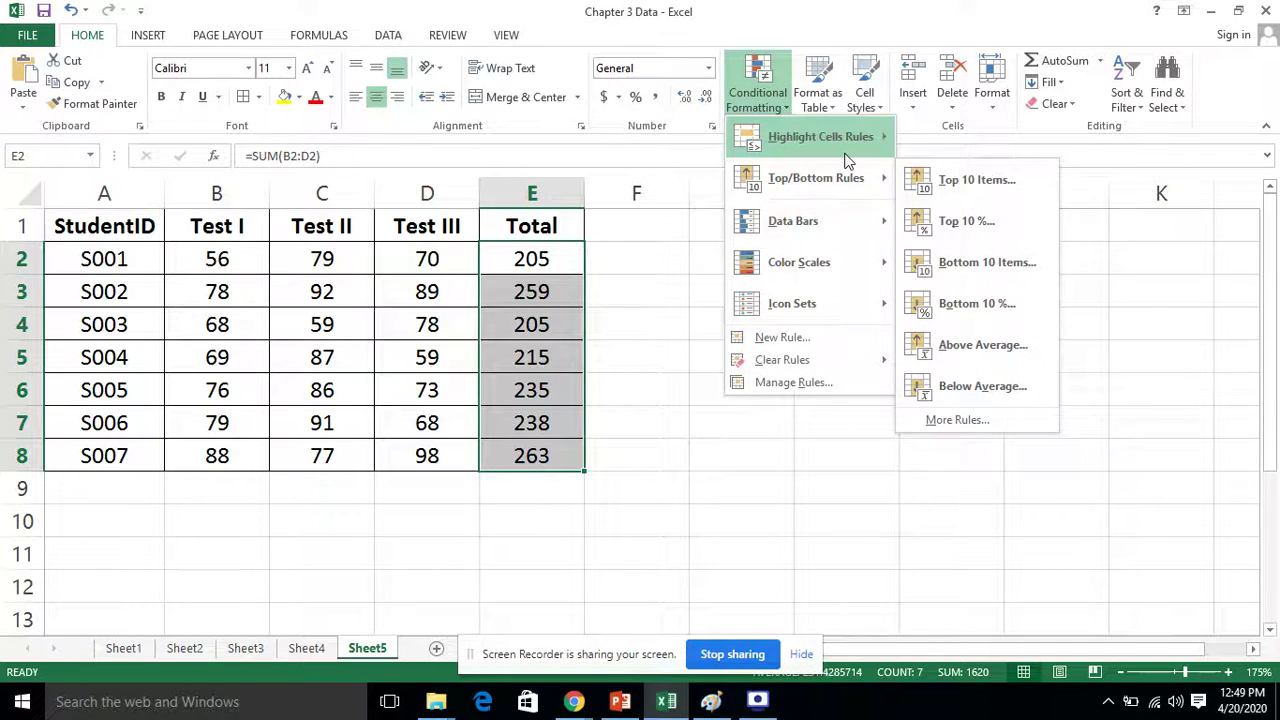
{"action": "mouse_move", "coordinate": [830, 138]}
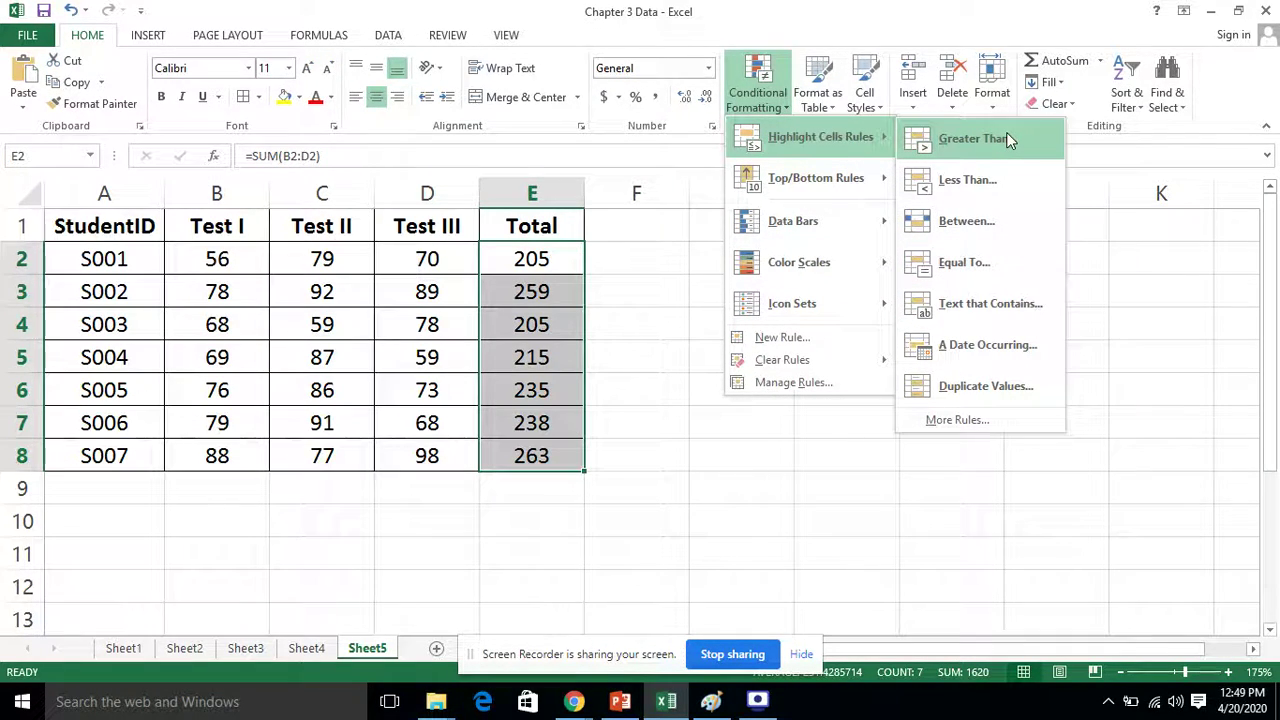
{"action": "left_click", "coordinate": [1006, 220]}
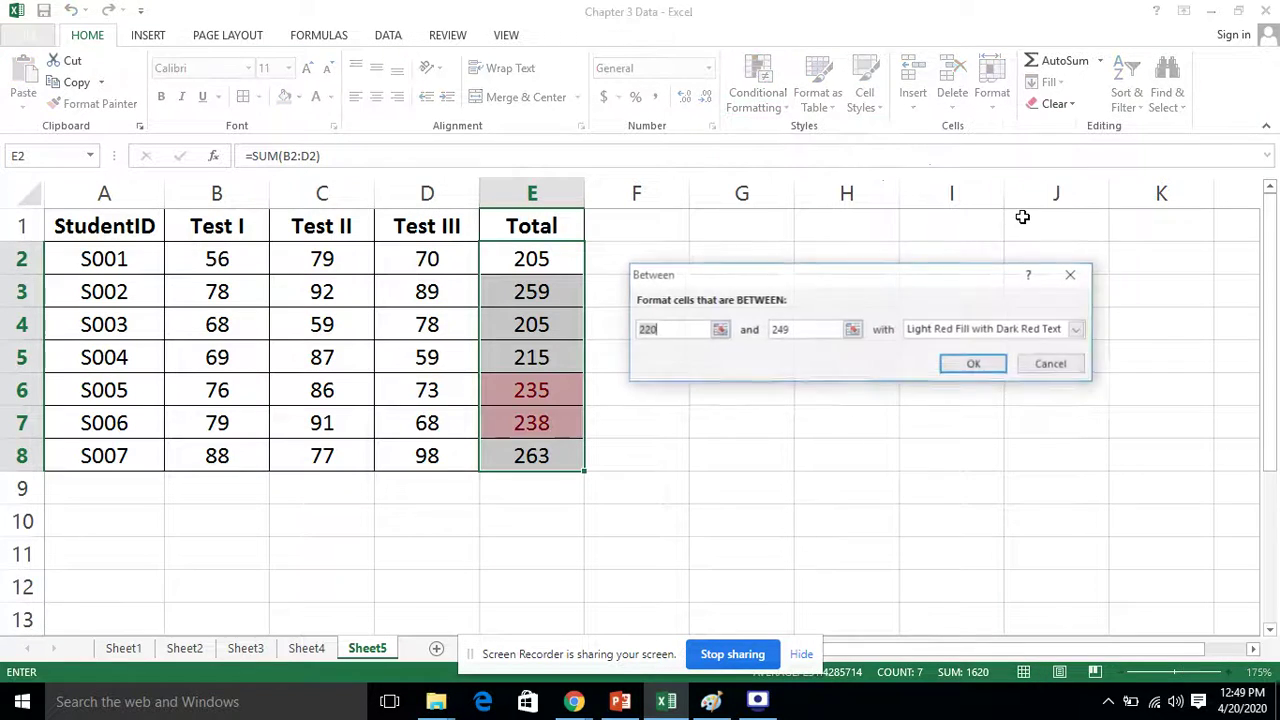
{"action": "left_click", "coordinate": [687, 332]}
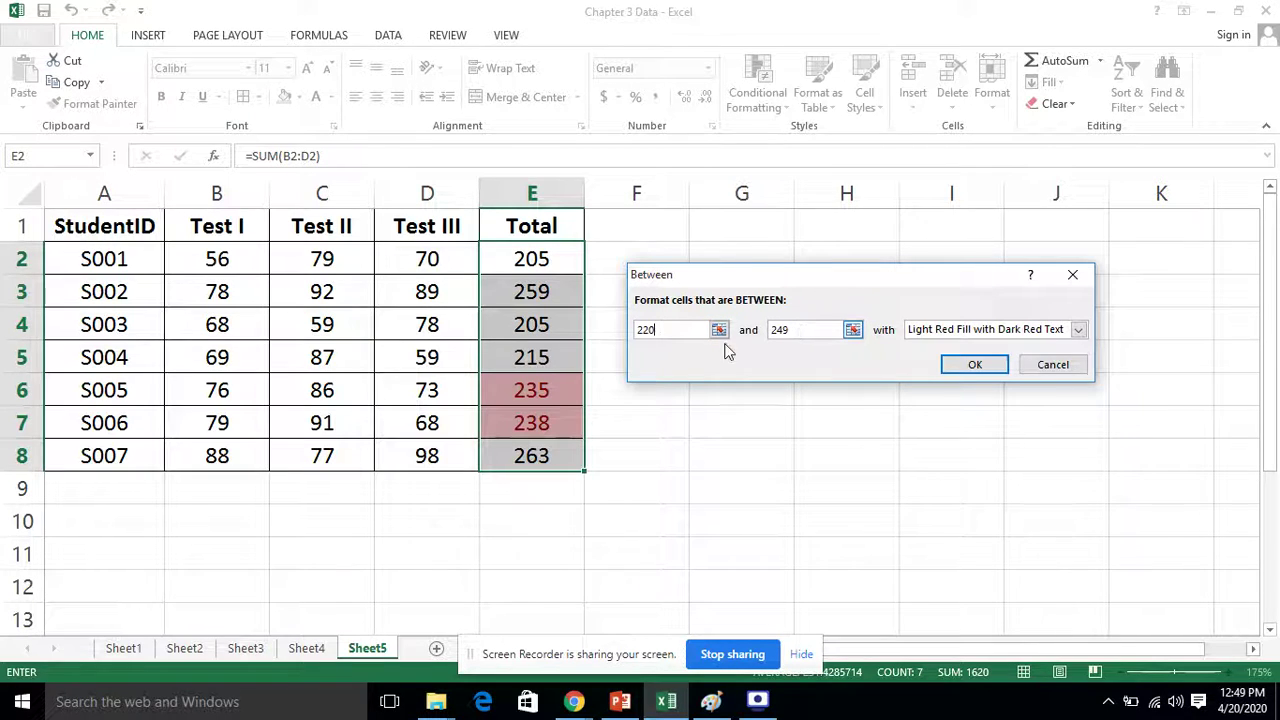
{"action": "double_click", "coordinate": [677, 327]}
{"action": "type", "text": "250"}
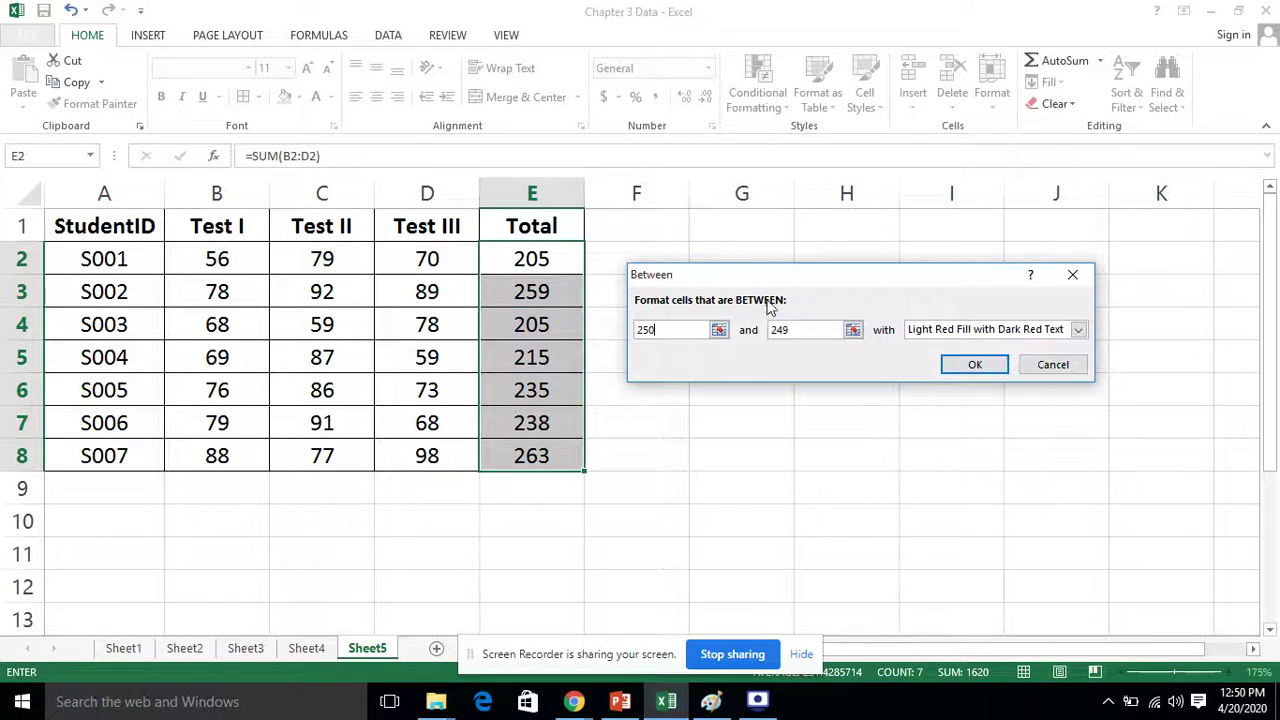
{"action": "left_click_drag", "start_coordinate": [806, 330], "coordinate": [768, 336]}
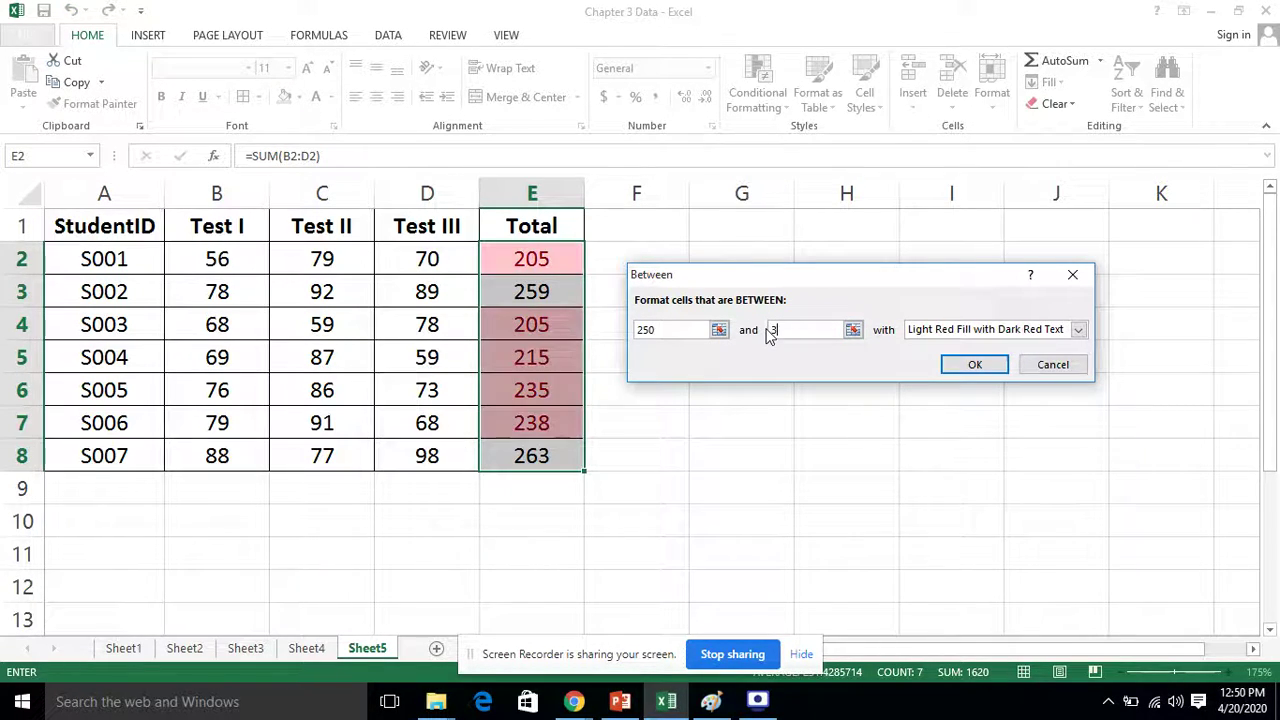
{"action": "type", "text": "300"}
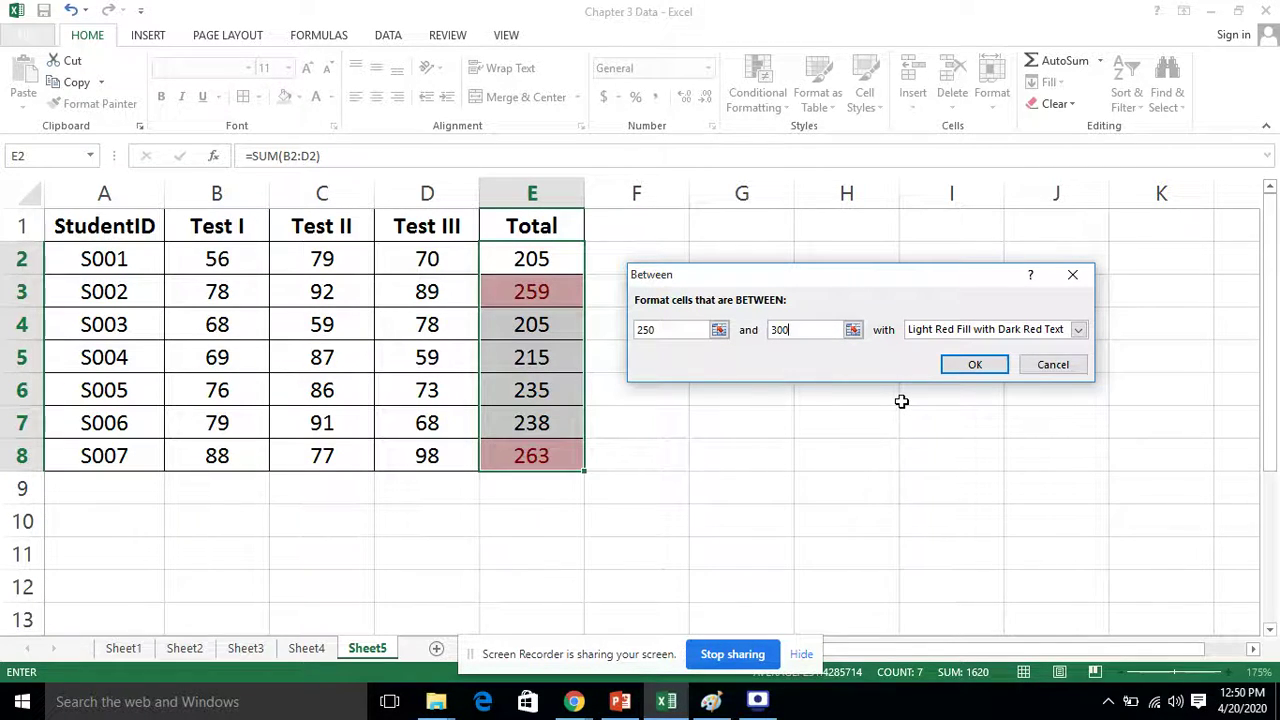
Choose a custom format for the Between rule and pick a blue background fill.
{"action": "left_click", "coordinate": [1079, 330]}
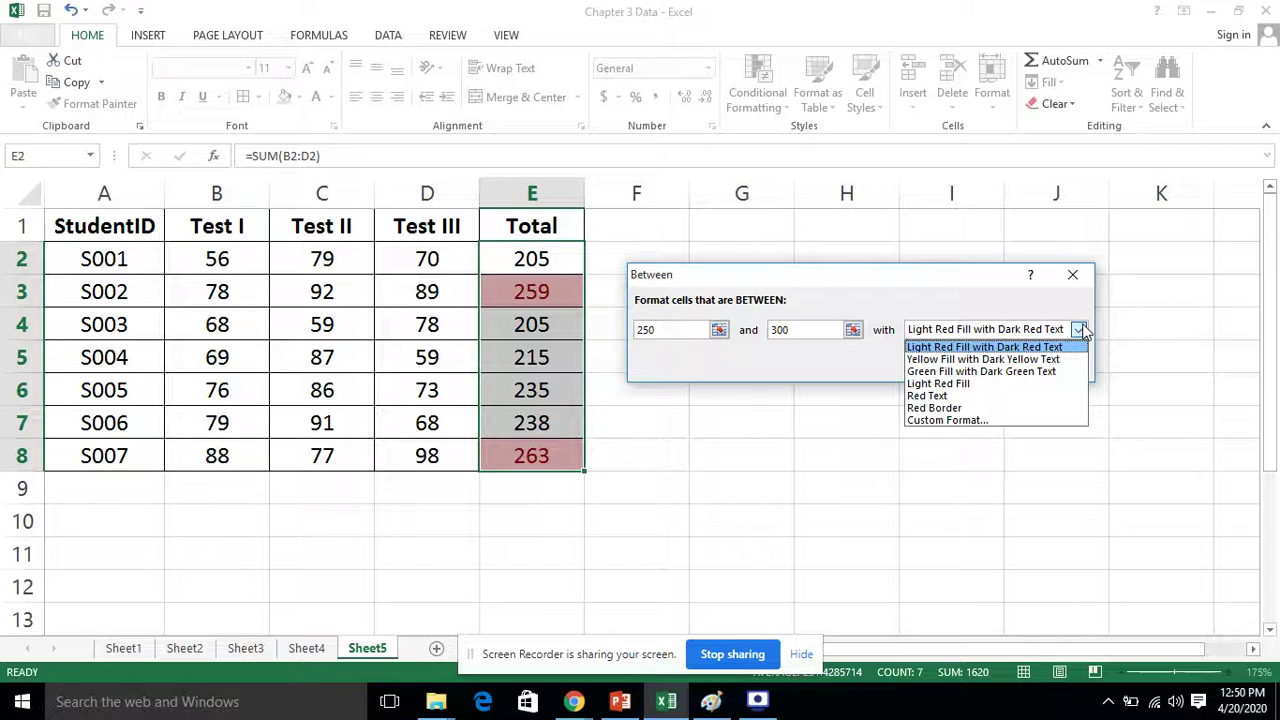
{"action": "left_click", "coordinate": [1028, 420]}
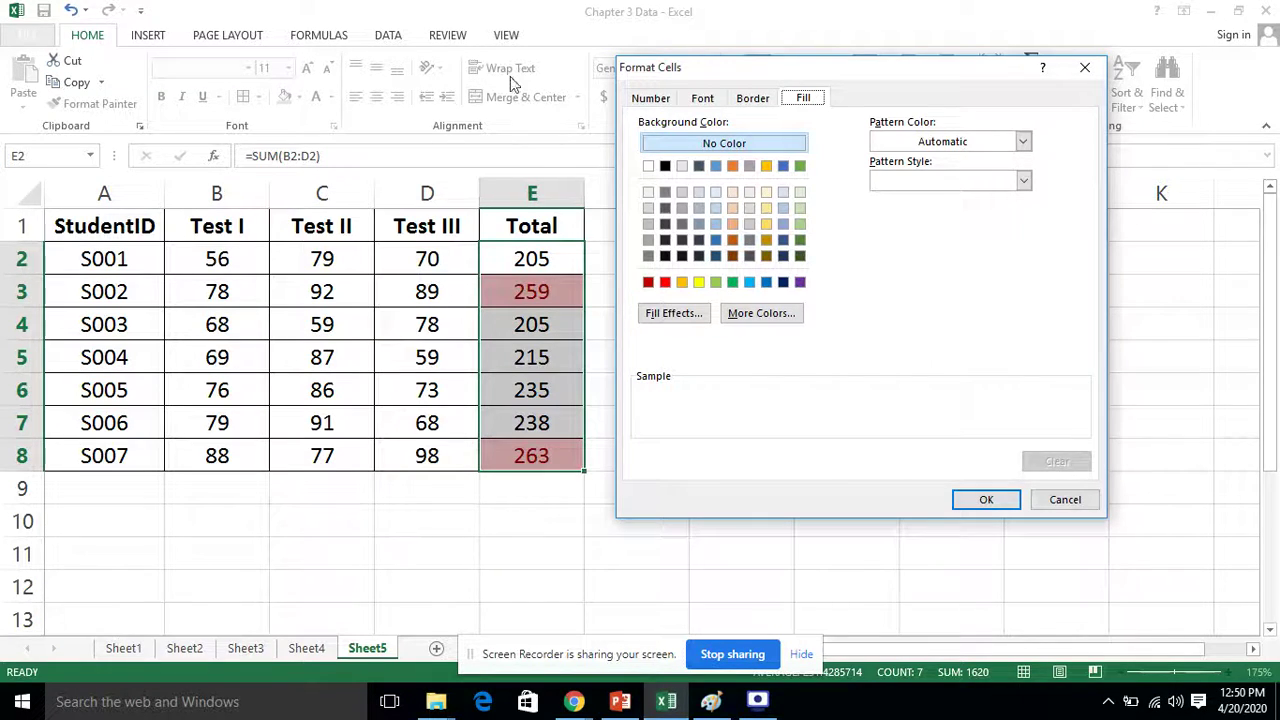
{"action": "left_click", "coordinate": [716, 166]}
{"action": "left_click", "coordinate": [638, 102]}
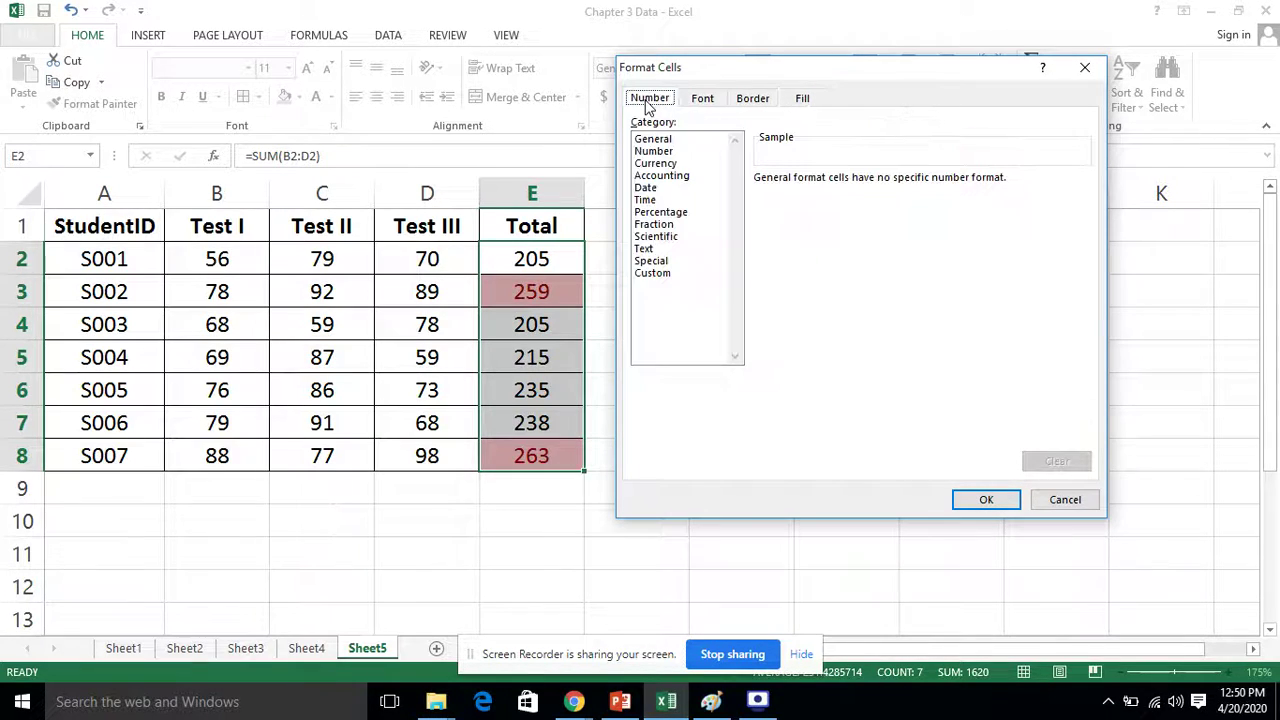
{"action": "left_click", "coordinate": [758, 102]}
{"action": "left_click", "coordinate": [801, 99]}
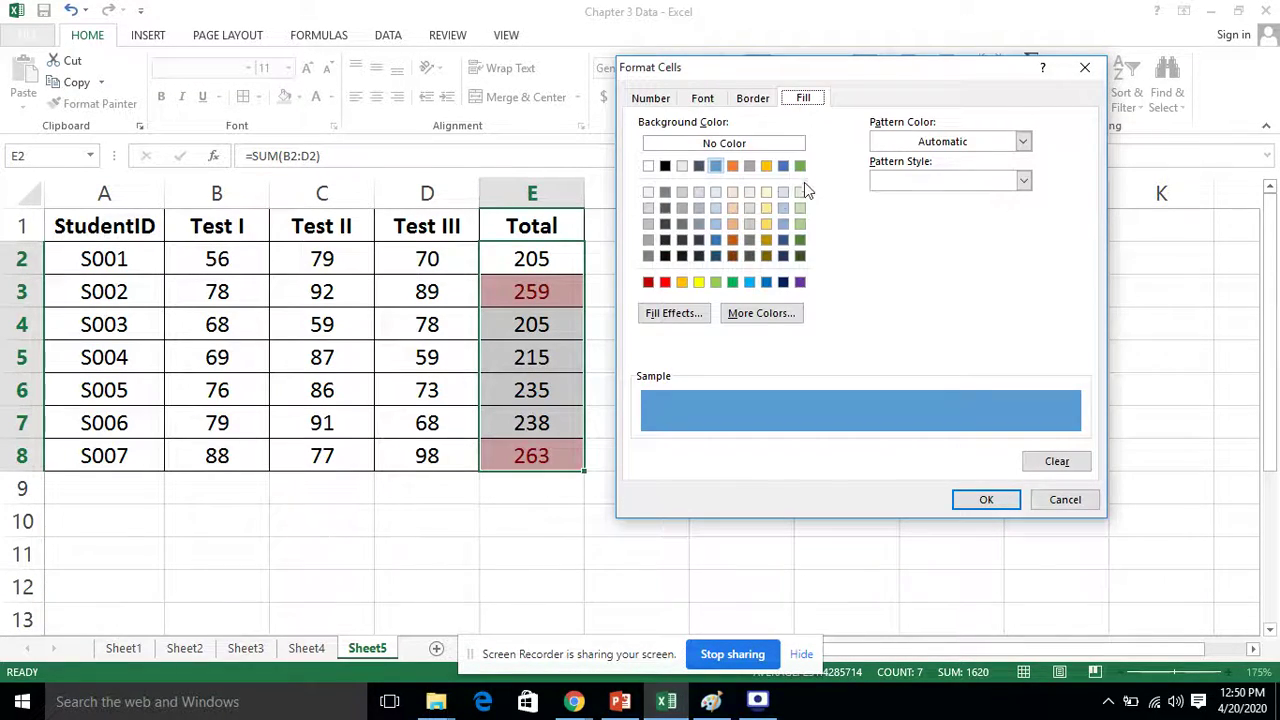
Change the fill to a horizontal two-colour gradient of red and light gold, with the gold band in the middle, and apply the rule.
{"action": "left_click", "coordinate": [674, 313]}
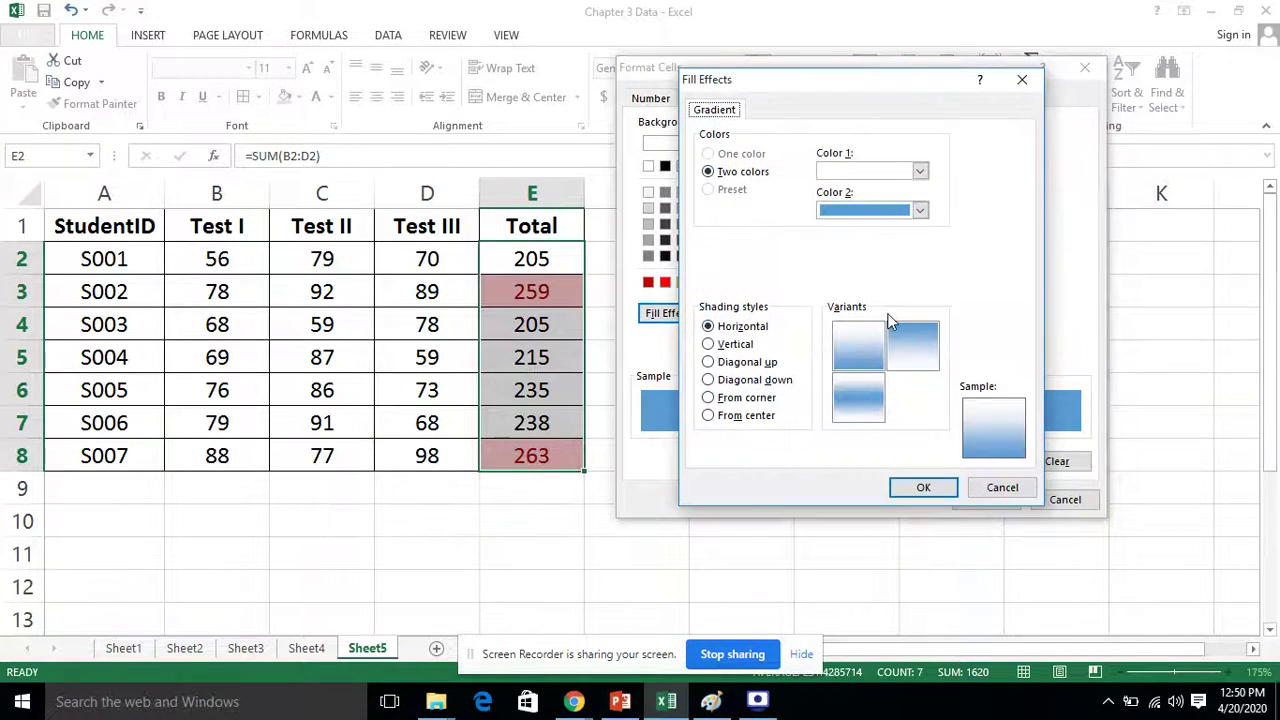
{"action": "left_click", "coordinate": [919, 172]}
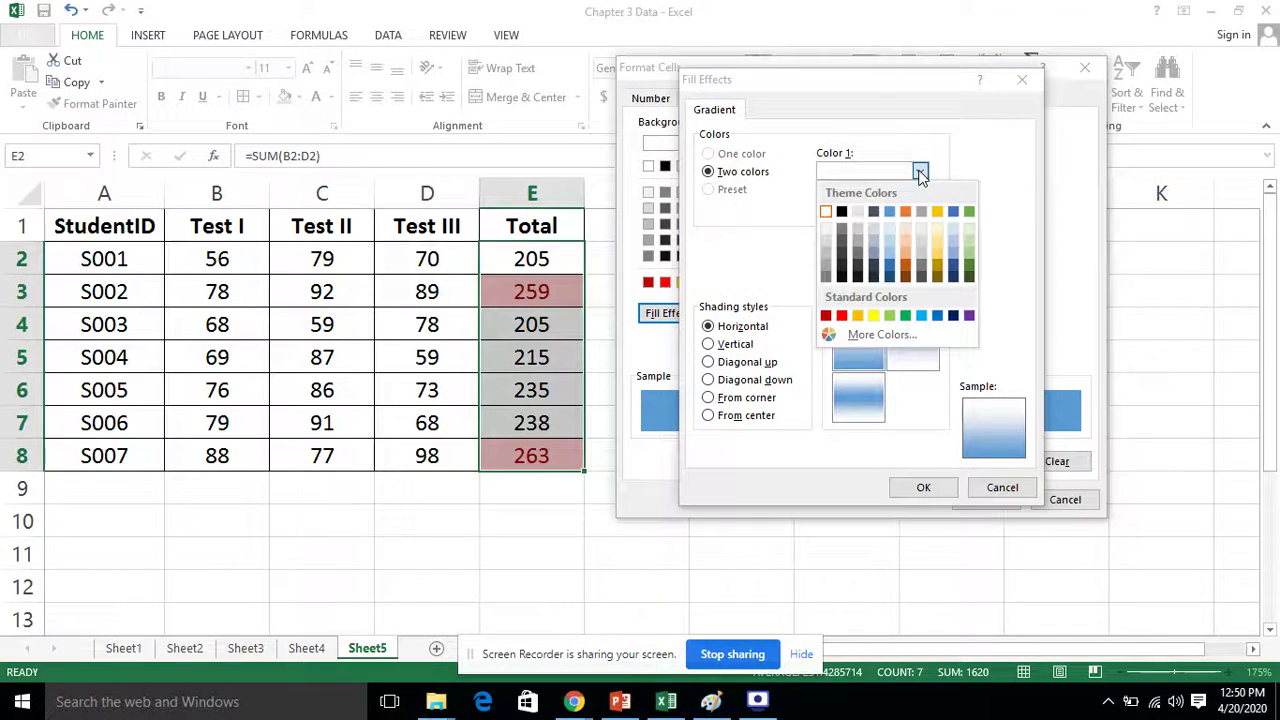
{"action": "left_click", "coordinate": [841, 316]}
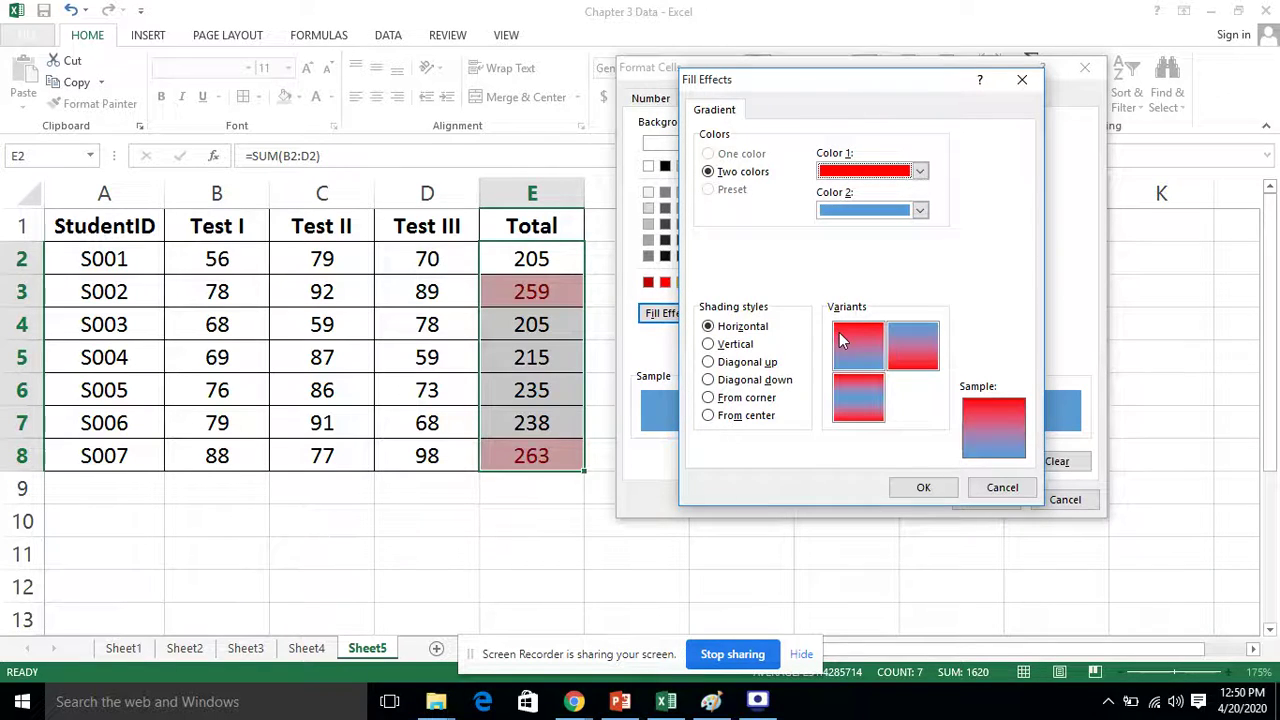
{"action": "left_click", "coordinate": [919, 210]}
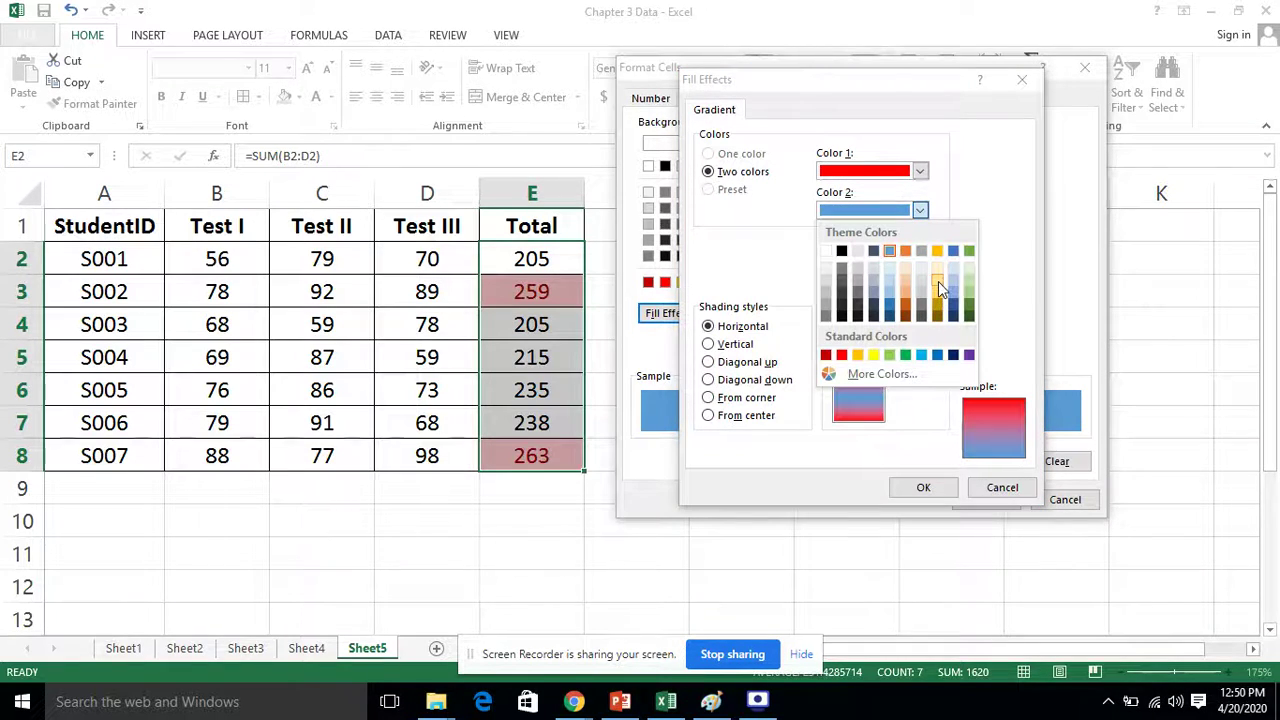
{"action": "left_click", "coordinate": [938, 281]}
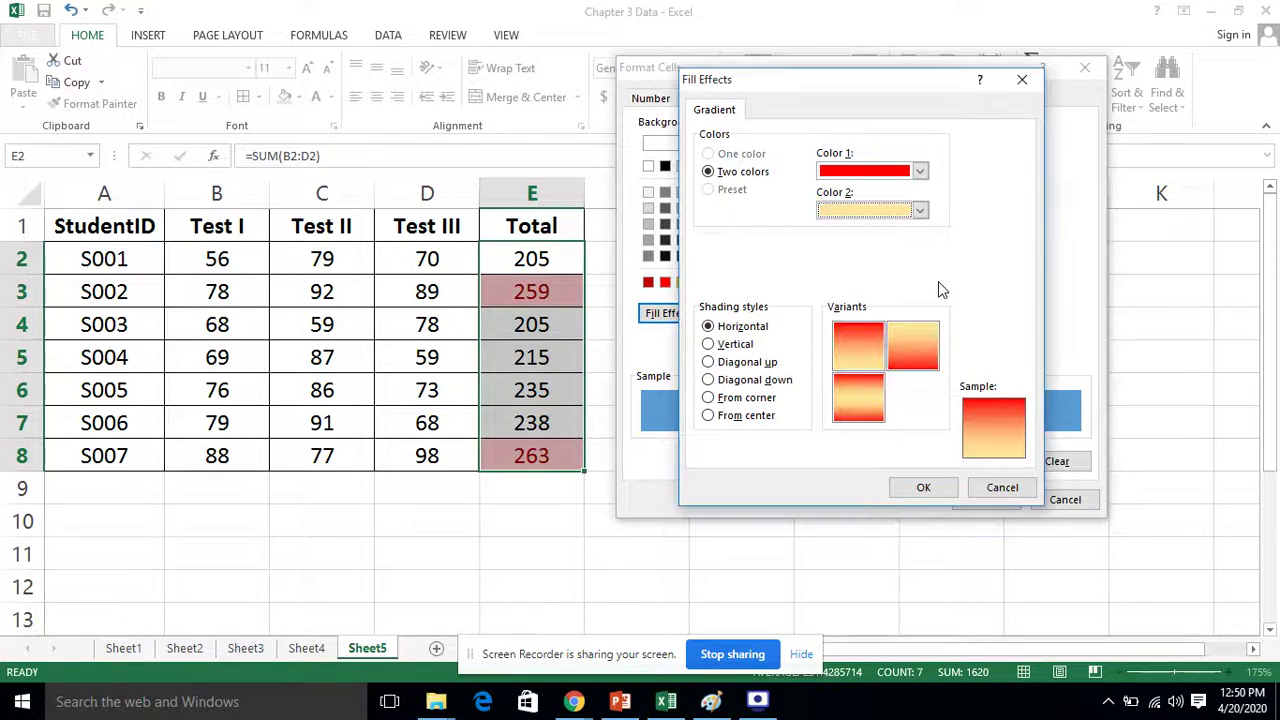
{"action": "left_click", "coordinate": [852, 397]}
{"action": "left_click", "coordinate": [895, 490]}
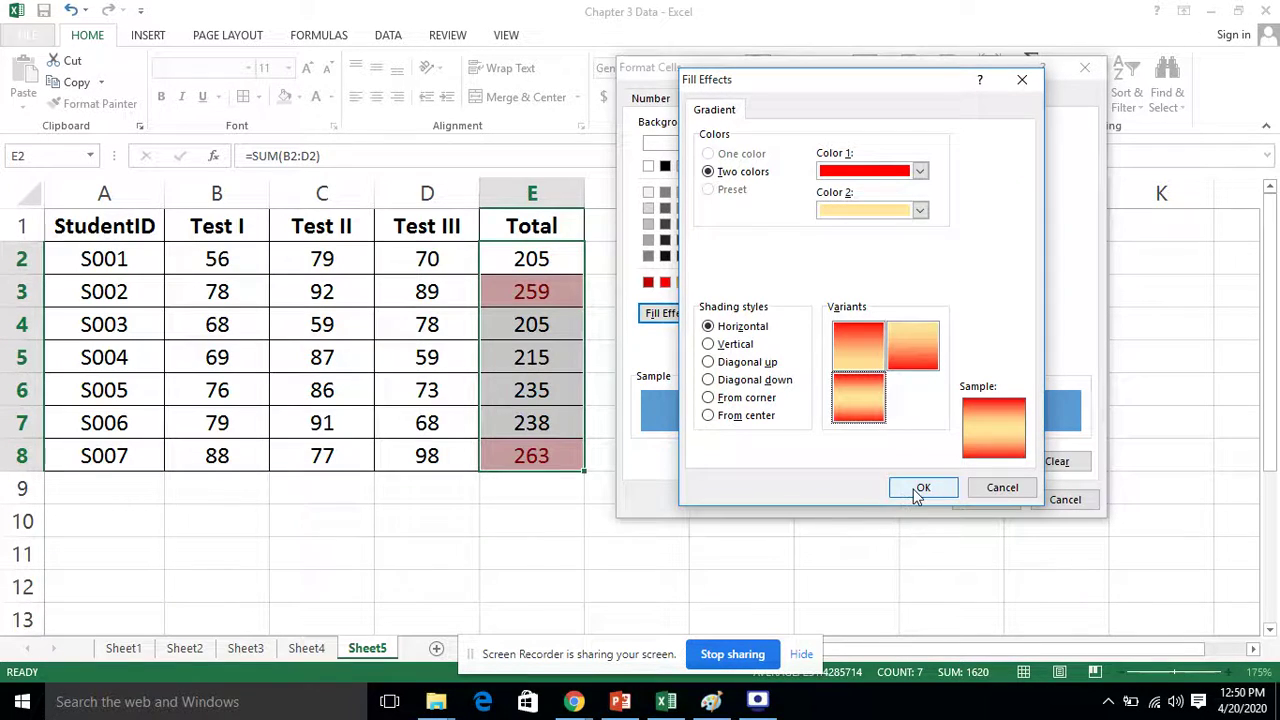
{"action": "left_click", "coordinate": [980, 499]}
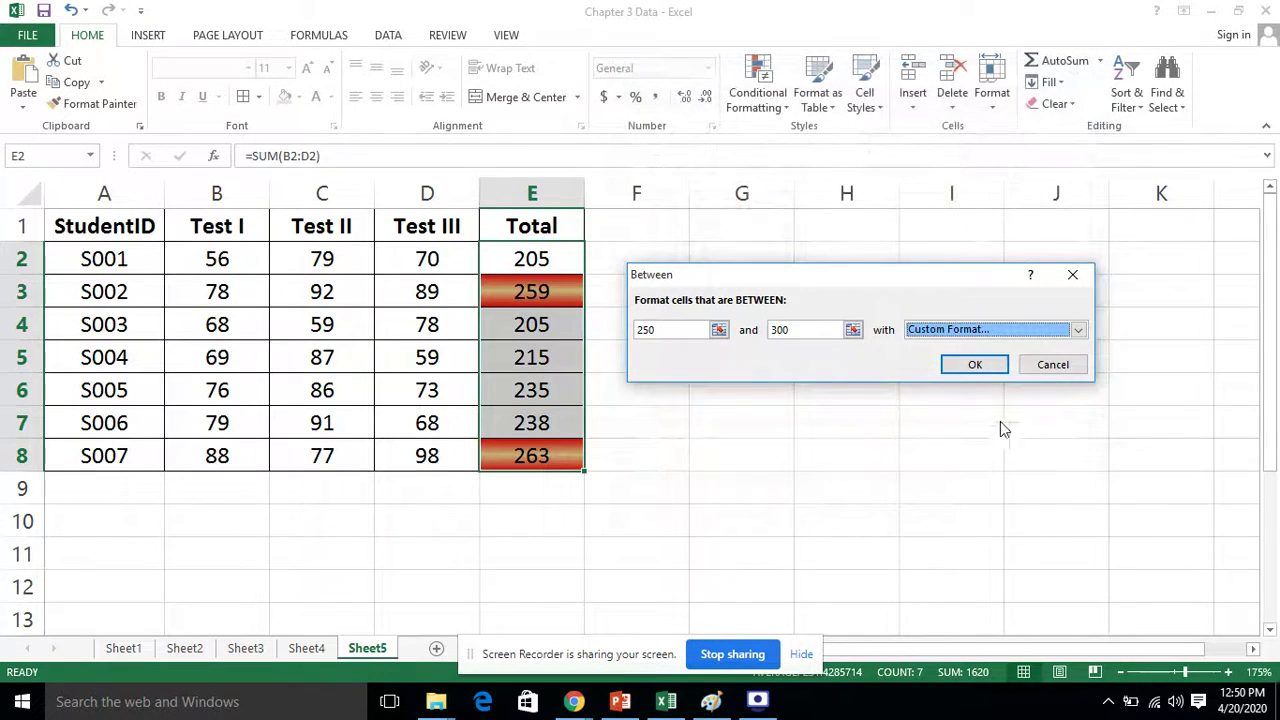
{"action": "left_click", "coordinate": [975, 364]}
{"action": "left_click_drag", "start_coordinate": [837, 463], "coordinate": [860, 495]}
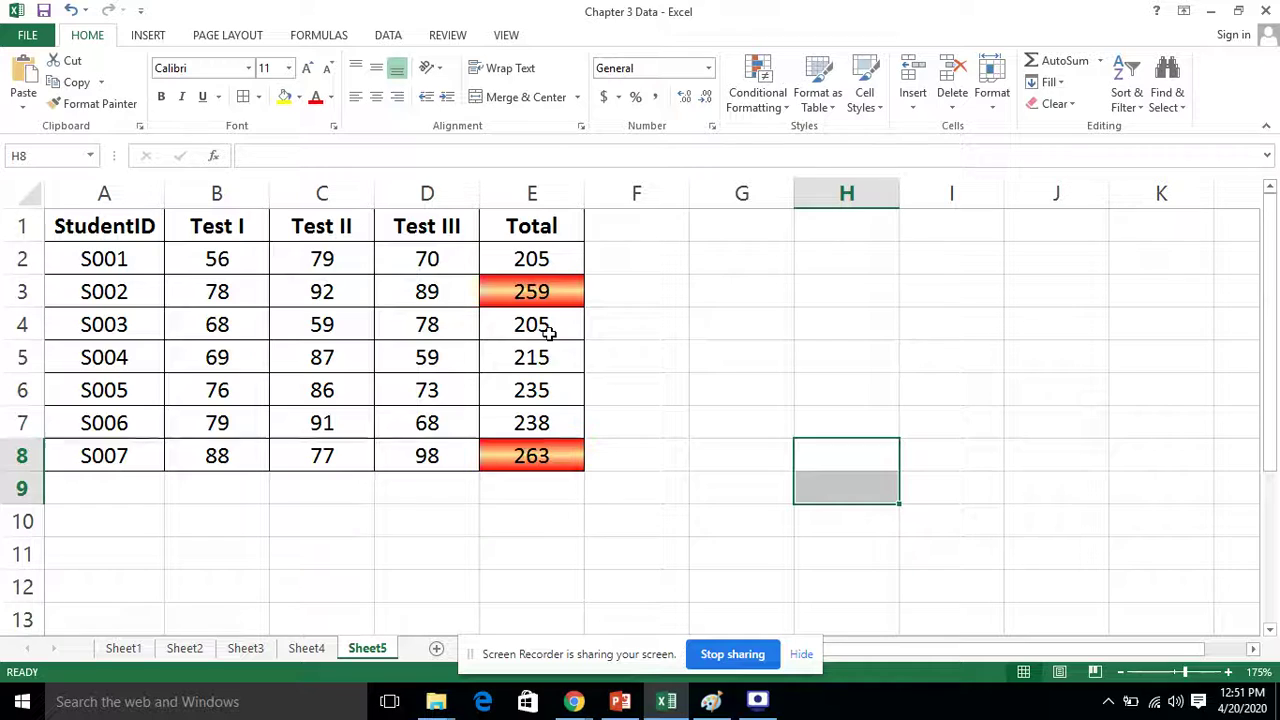
Check the highlighted totals in E3 and E8, and clear the conditional formatting rules from the entire sheet.
{"action": "left_click", "coordinate": [510, 288]}
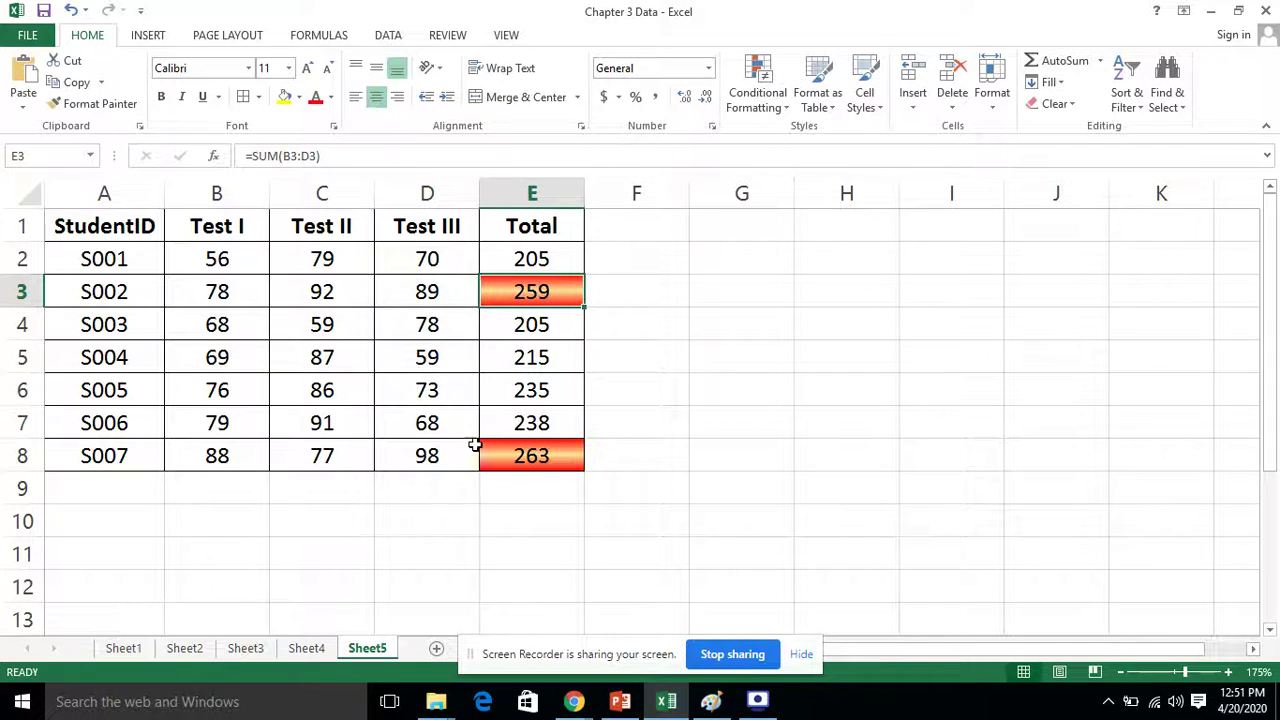
{"action": "left_click", "coordinate": [537, 455]}
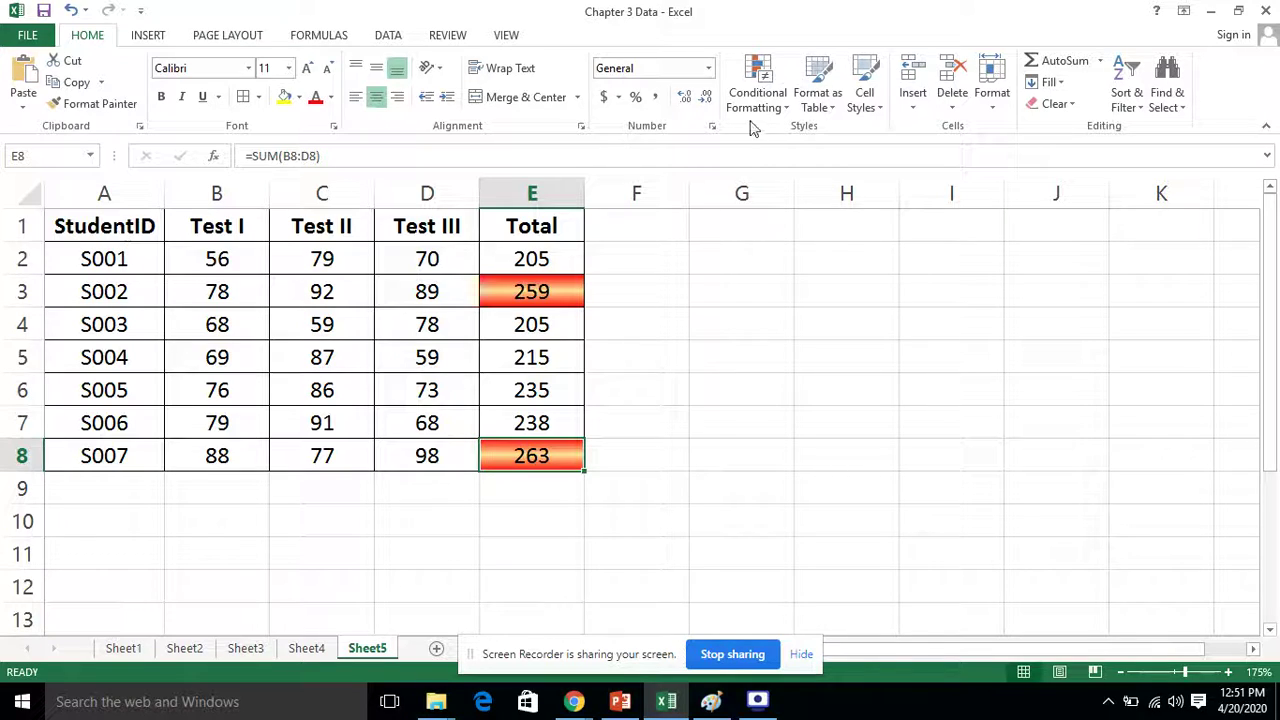
{"action": "left_click", "coordinate": [787, 100]}
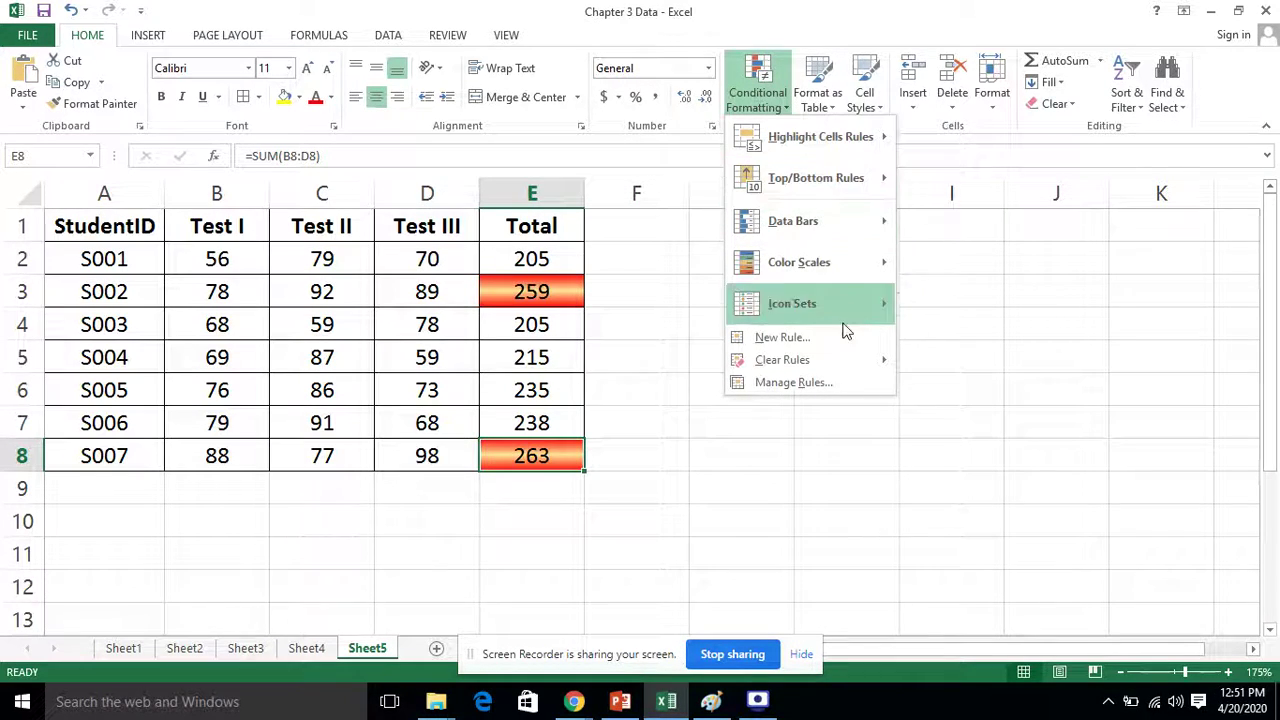
{"action": "mouse_move", "coordinate": [855, 370]}
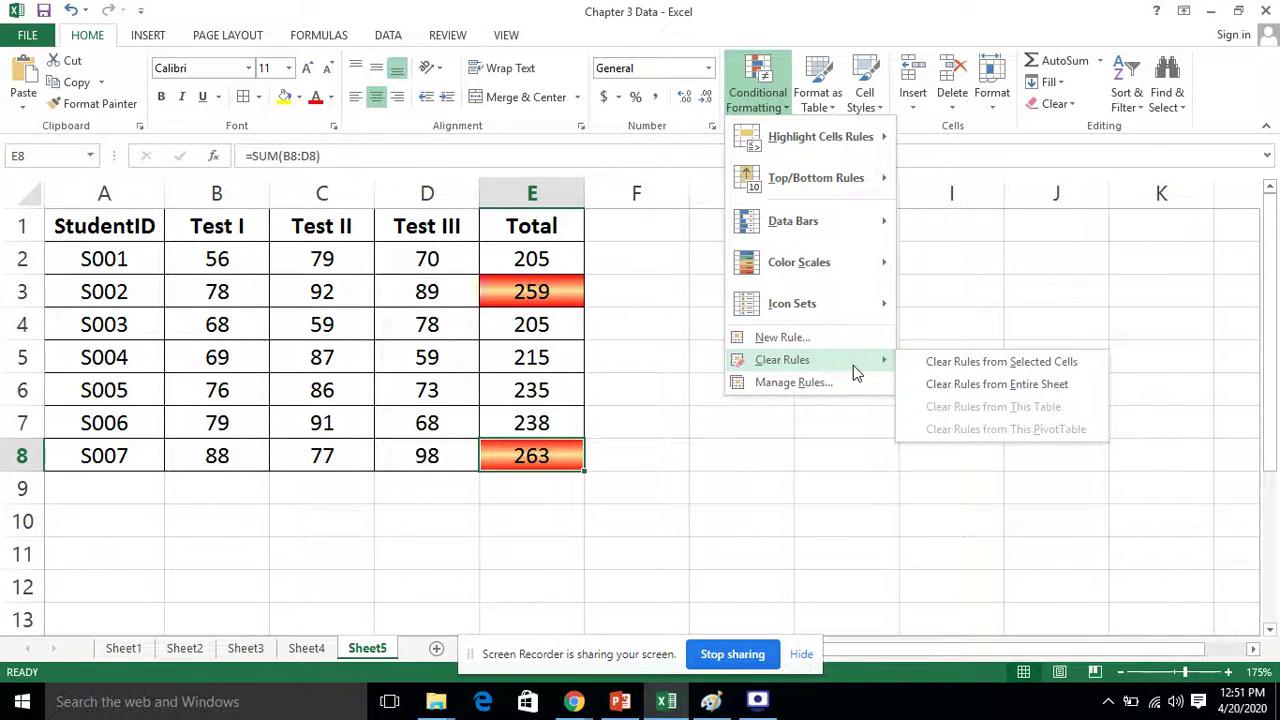
{"action": "left_click", "coordinate": [997, 385]}
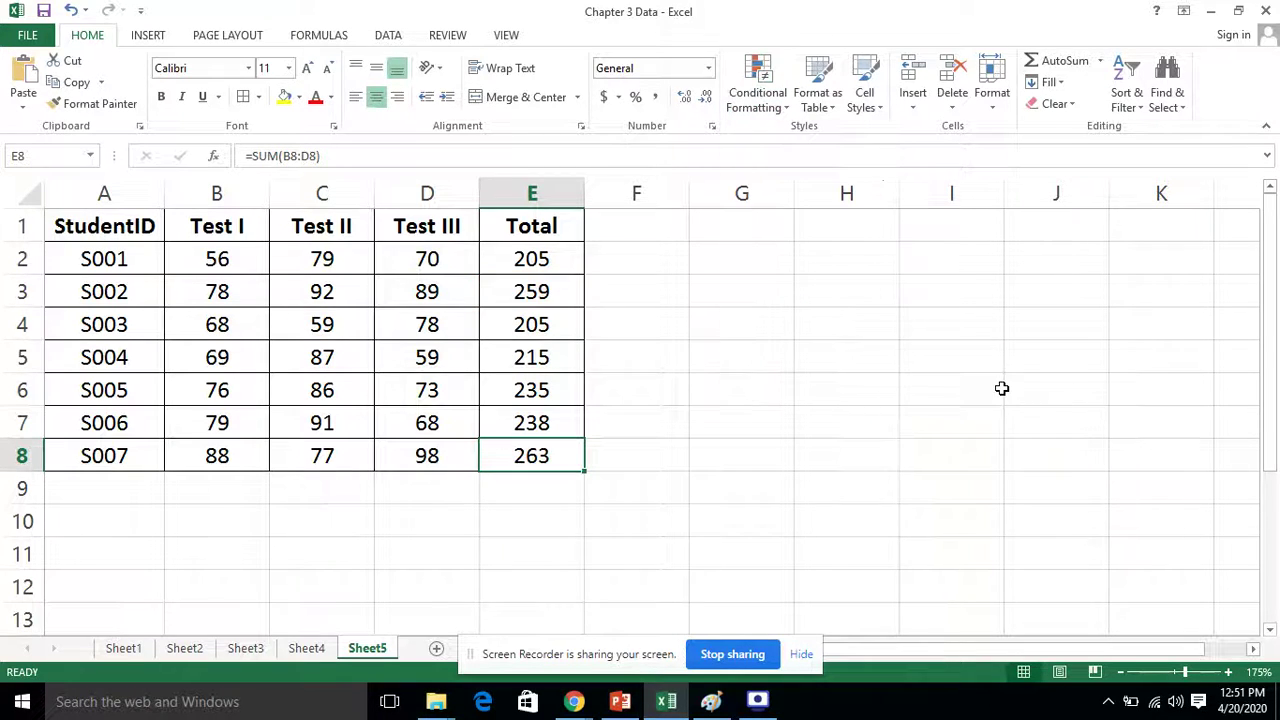
{"action": "left_click", "coordinate": [703, 386]}
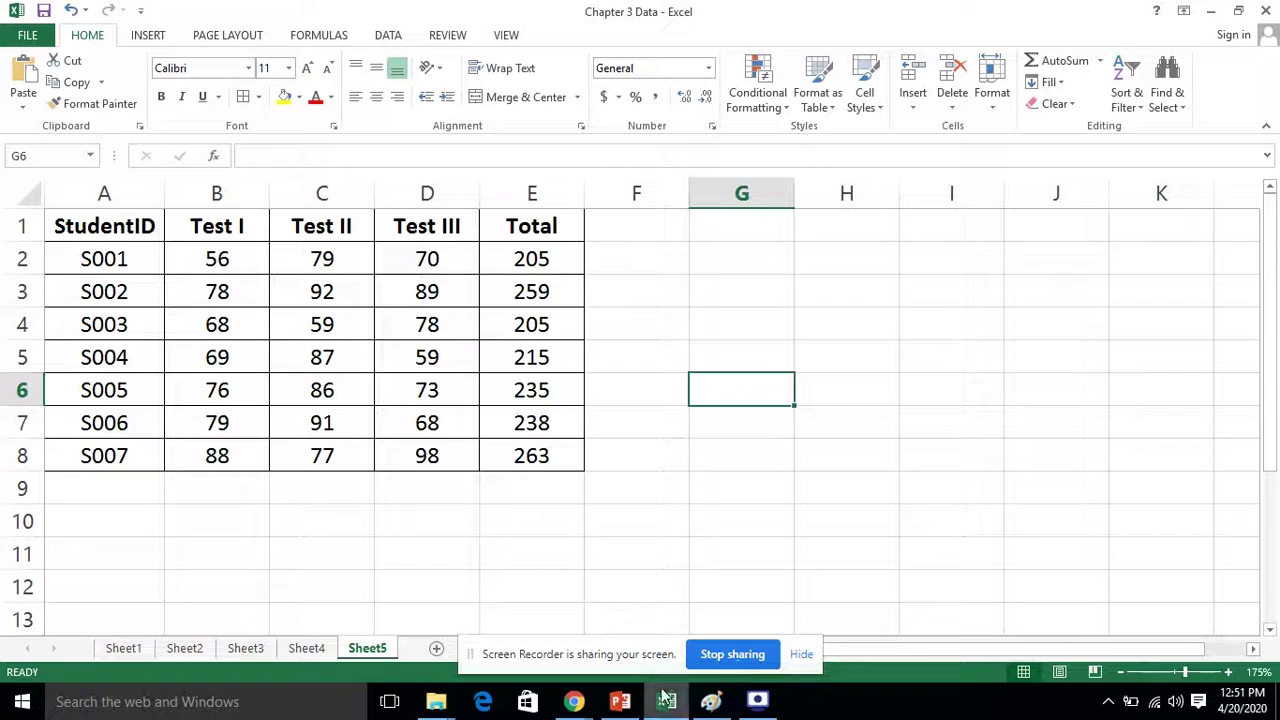
Switch to the PowerPoint presentation and select the "Highlighting selected rows" bullet on slide 5.
{"action": "left_click", "coordinate": [620, 701]}
{"action": "left_click_drag", "start_coordinate": [398, 548], "coordinate": [780, 550]}
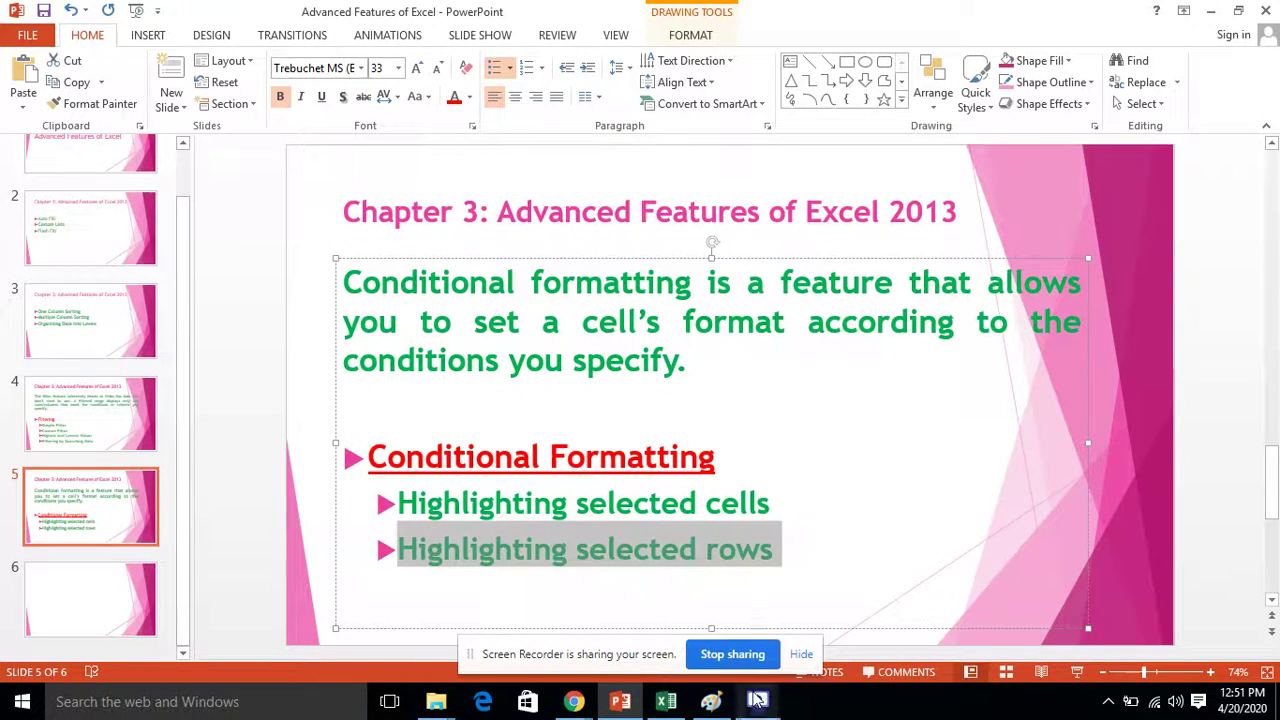
{"action": "mouse_move", "coordinate": [672, 703]}
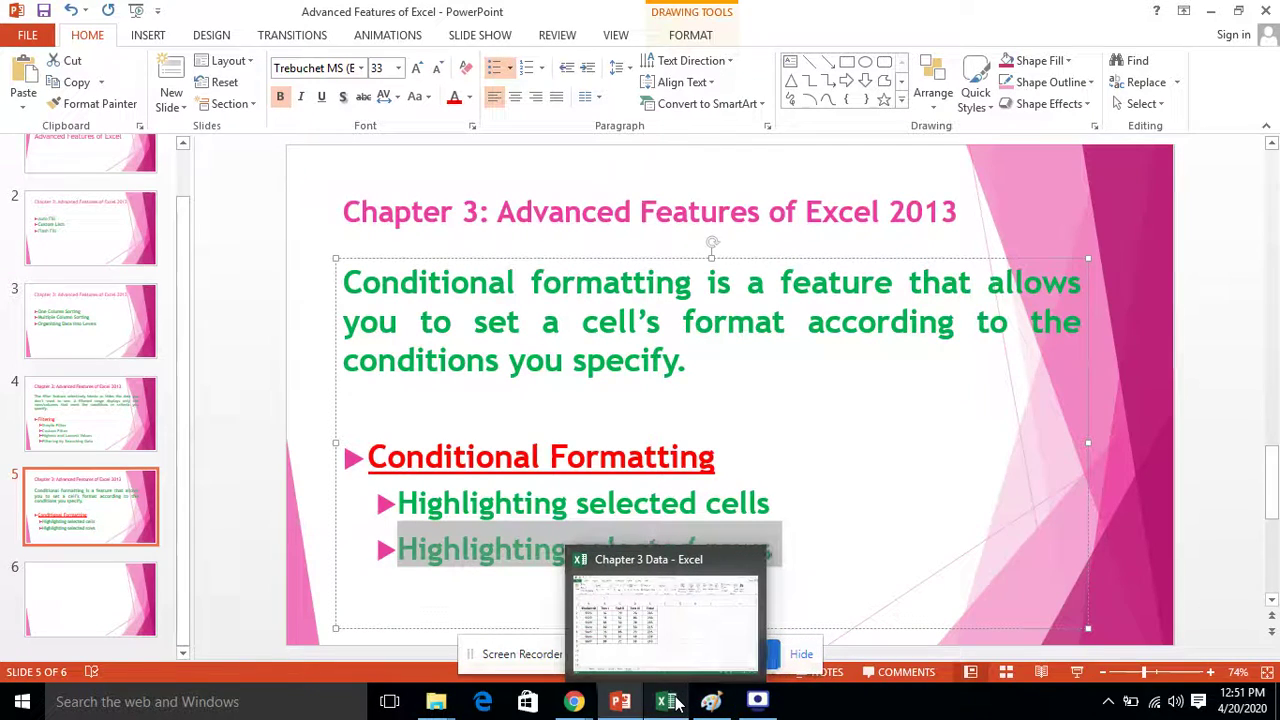
Switch to the Chapter 3 Data workbook in Excel, select A2:E8, and start a new conditional formatting rule that uses a formula.
{"action": "left_click", "coordinate": [675, 702]}
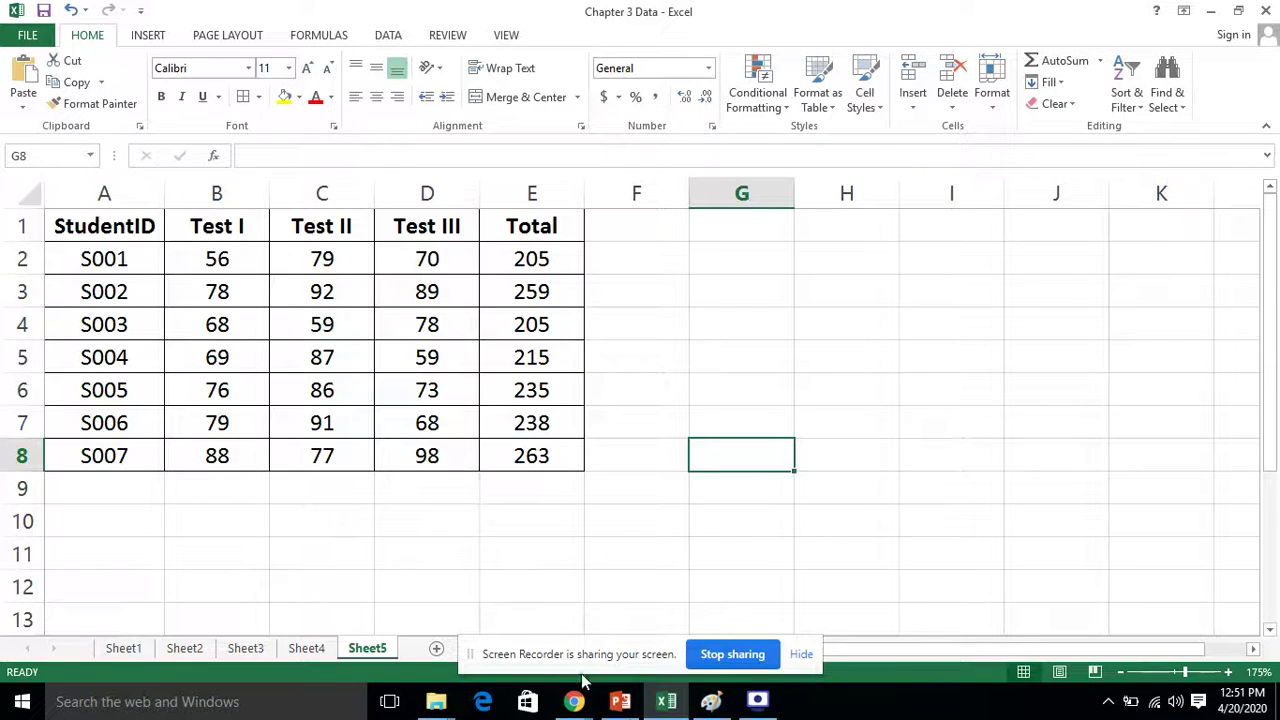
{"action": "left_click", "coordinate": [789, 393]}
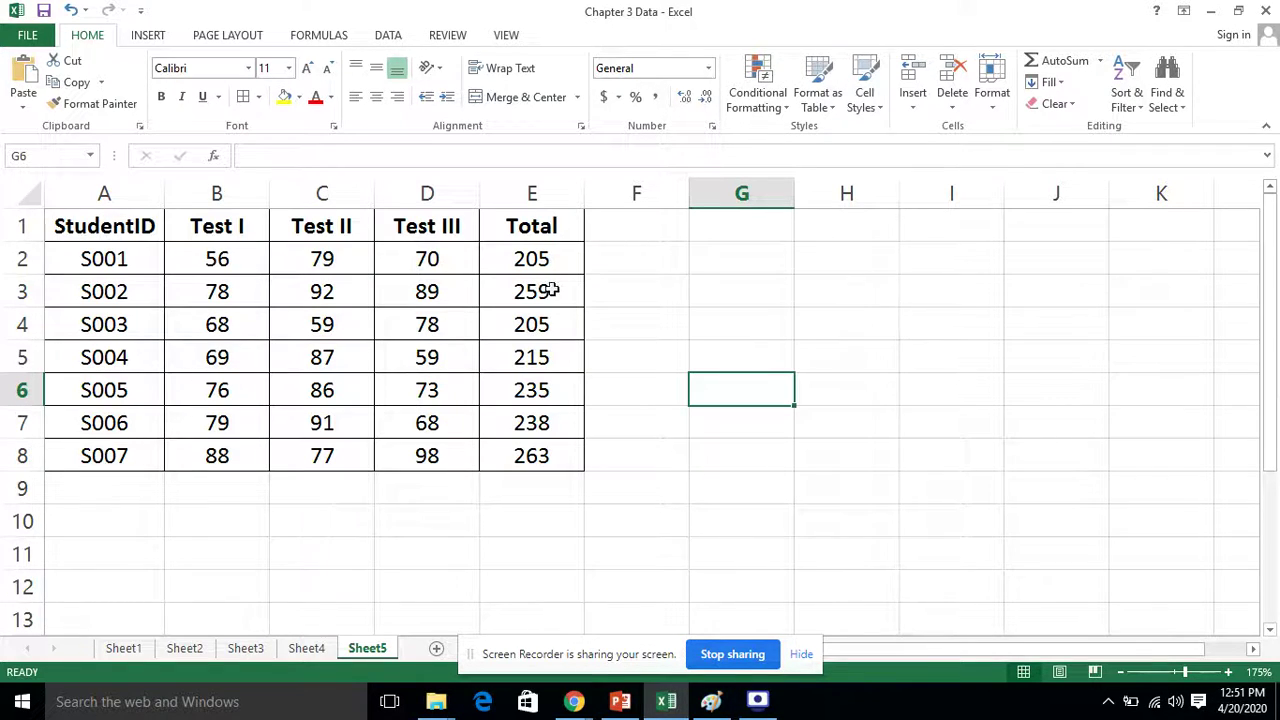
{"action": "left_click", "coordinate": [96, 260]}
{"action": "left_click_drag", "start_coordinate": [96, 260], "coordinate": [534, 449]}
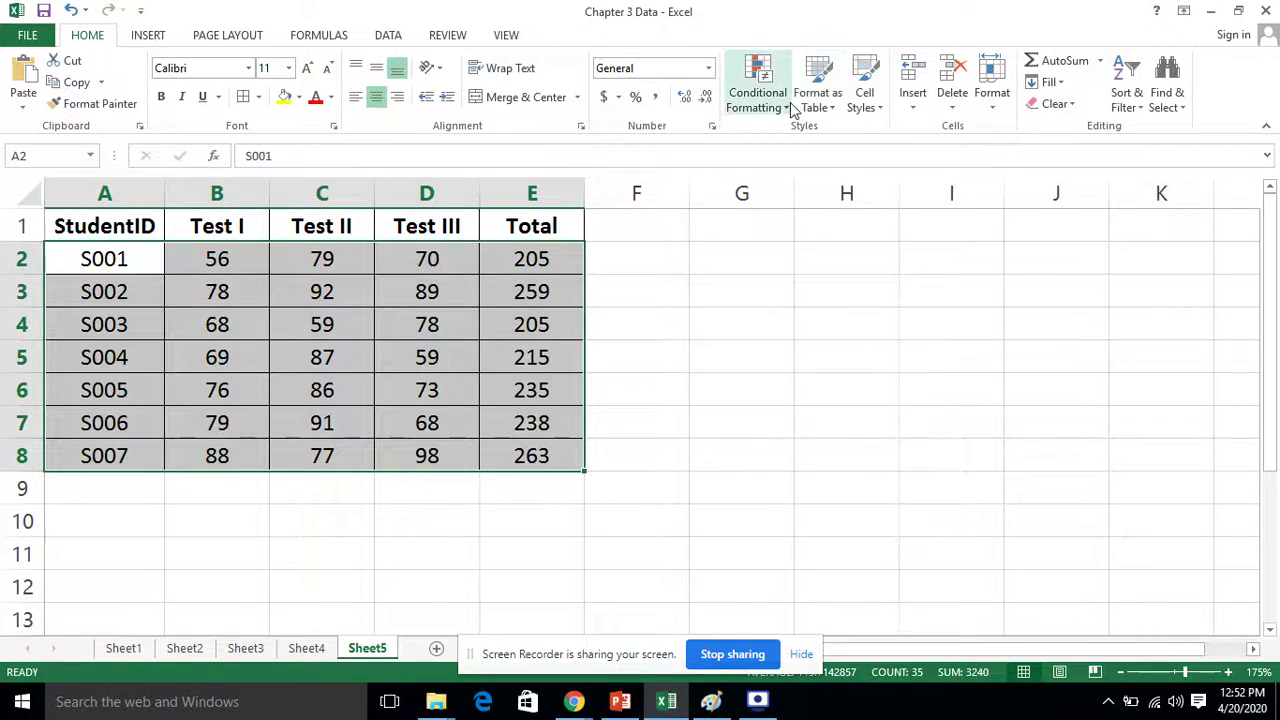
{"action": "left_click", "coordinate": [760, 100]}
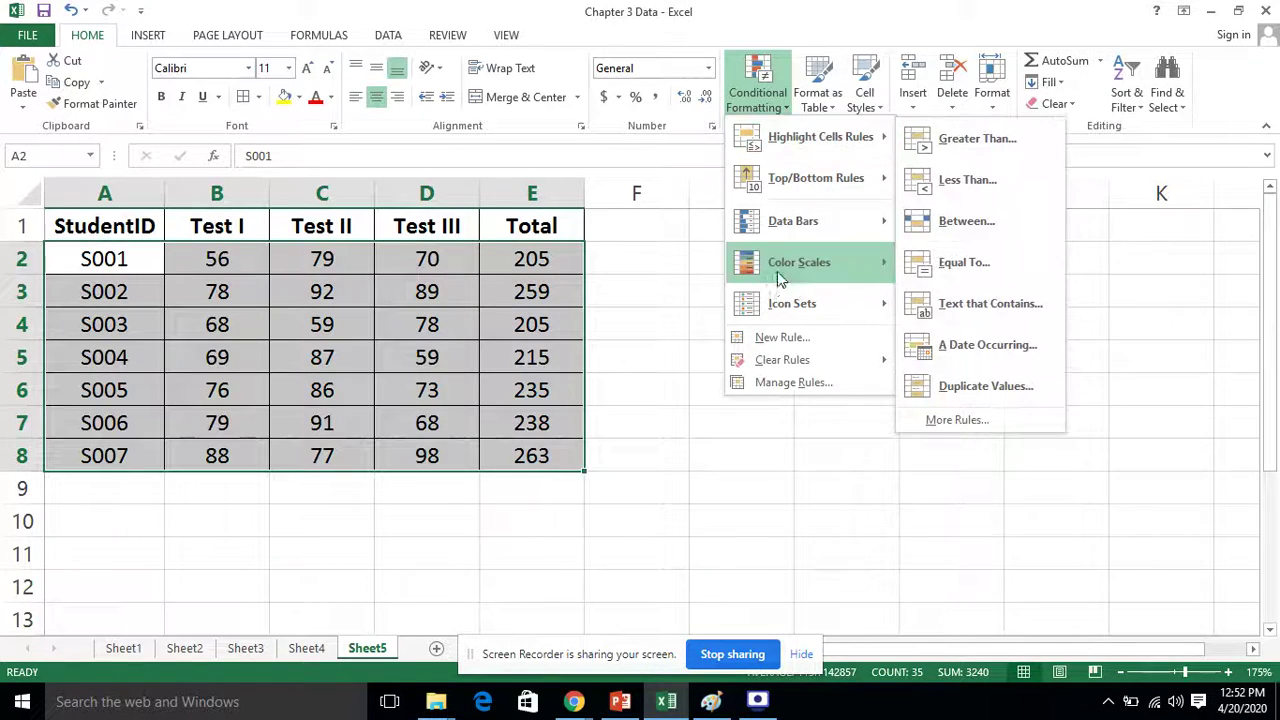
{"action": "left_click", "coordinate": [785, 341]}
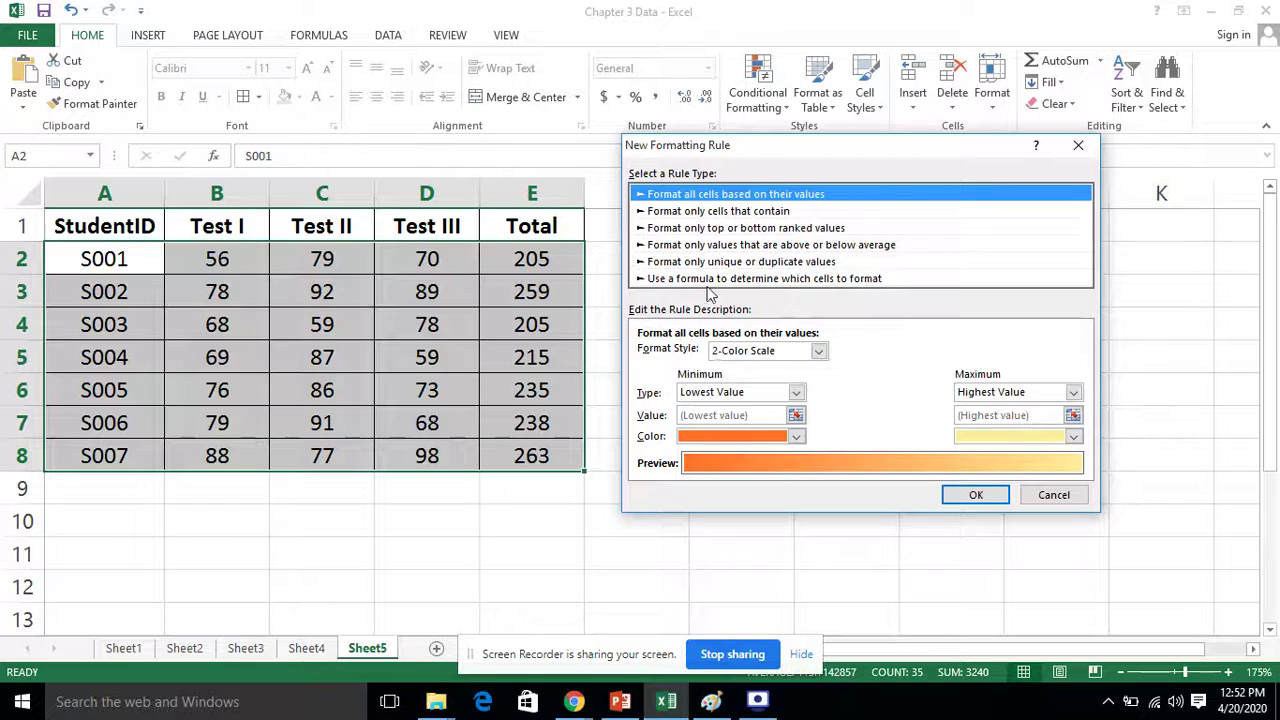
{"action": "left_click", "coordinate": [653, 279]}
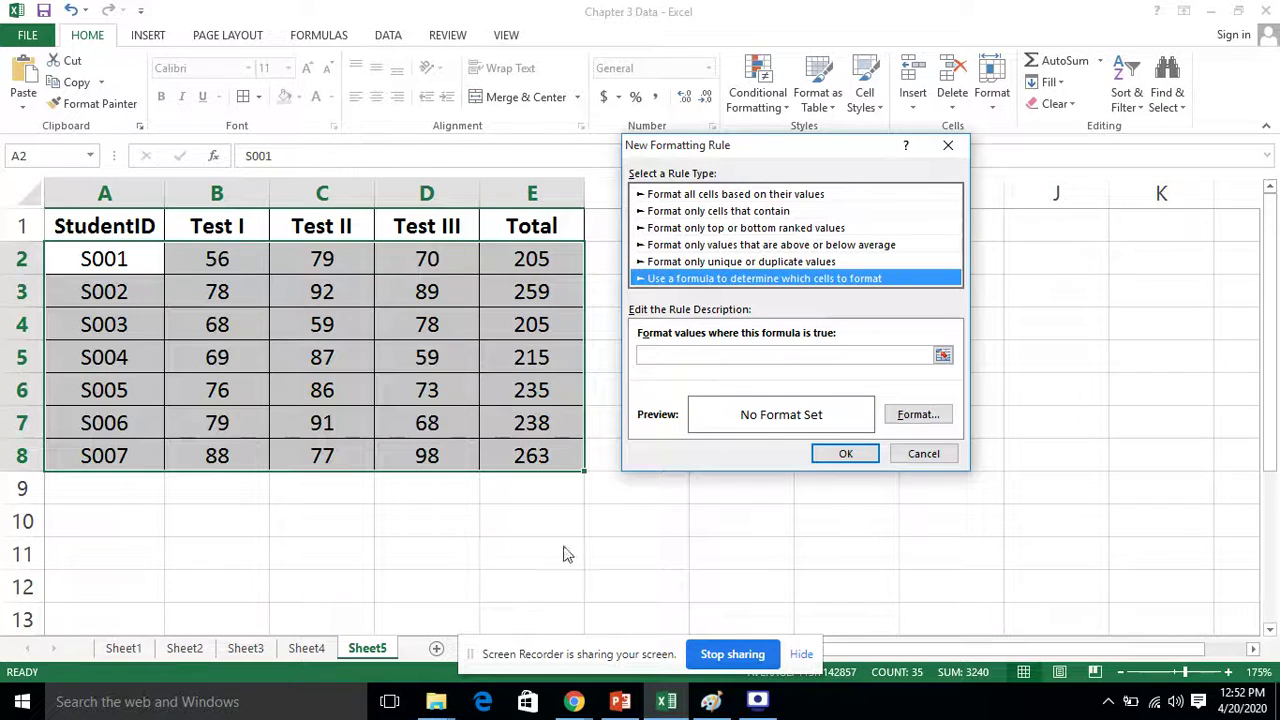
Set the rule's formula to =$E2>250, with the column fixed and the row relative.
{"action": "left_click", "coordinate": [705, 357]}
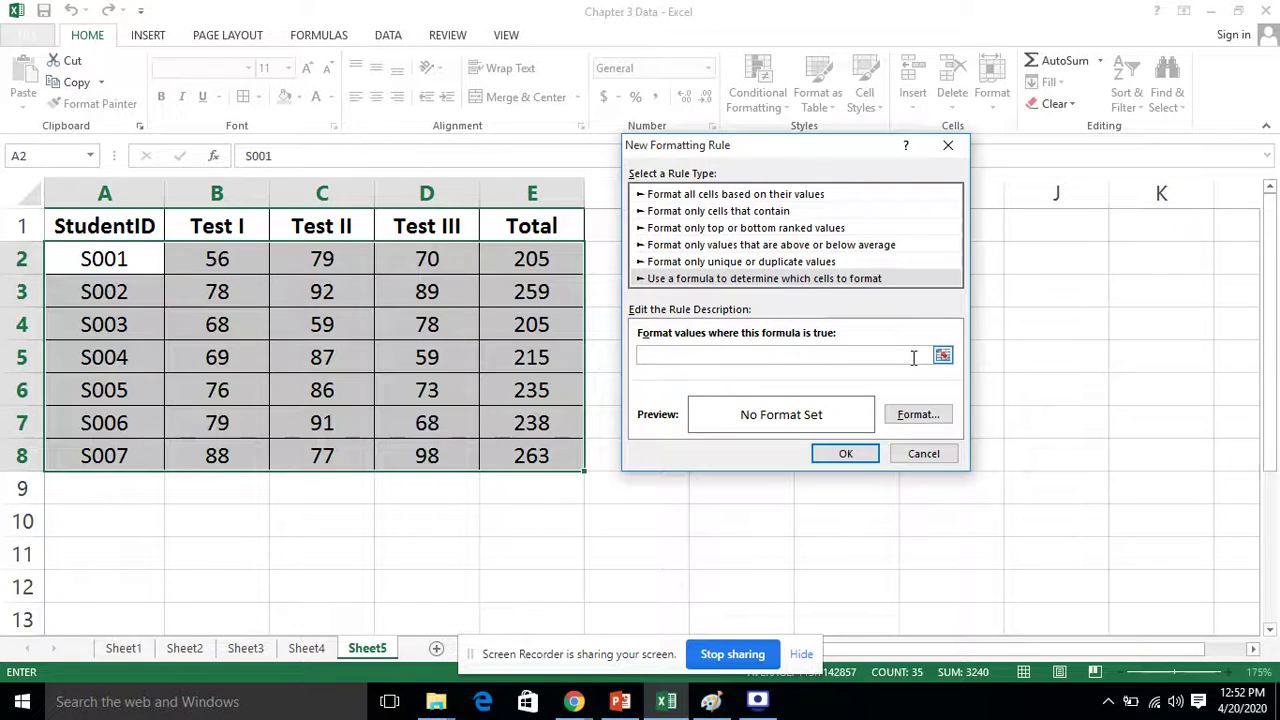
{"action": "left_click", "coordinate": [519, 260]}
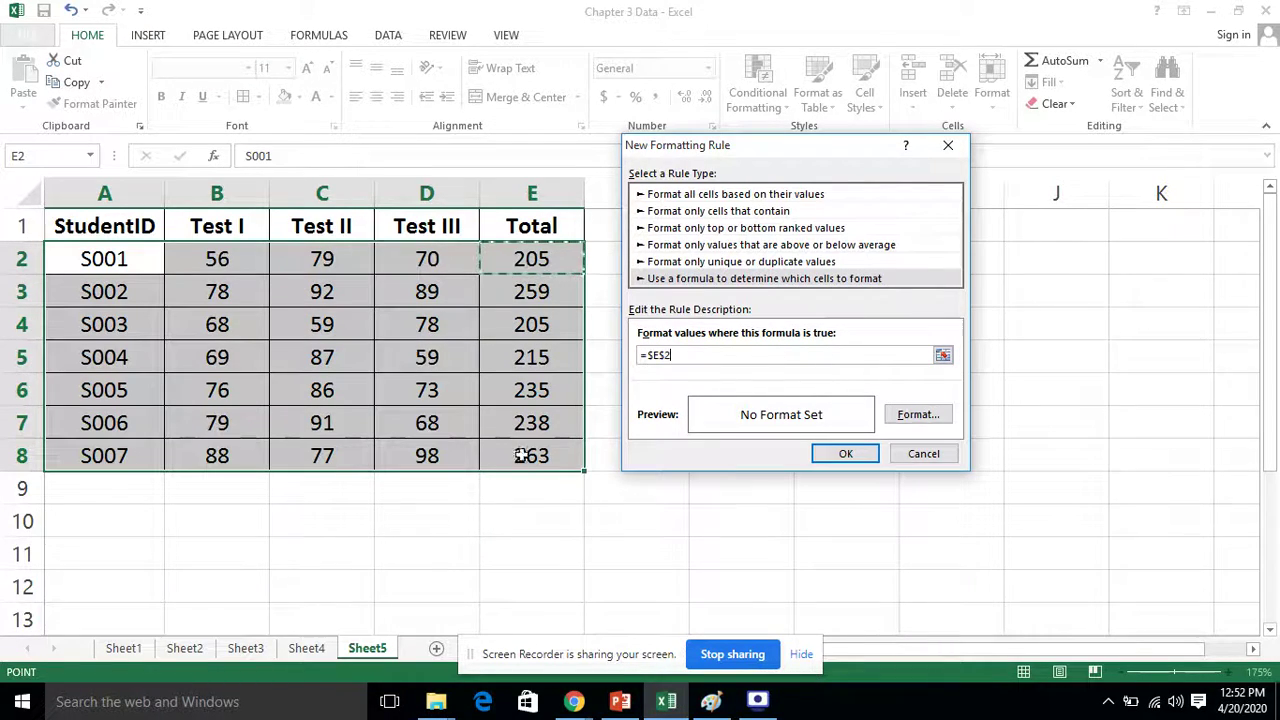
{"action": "left_click", "coordinate": [664, 355]}
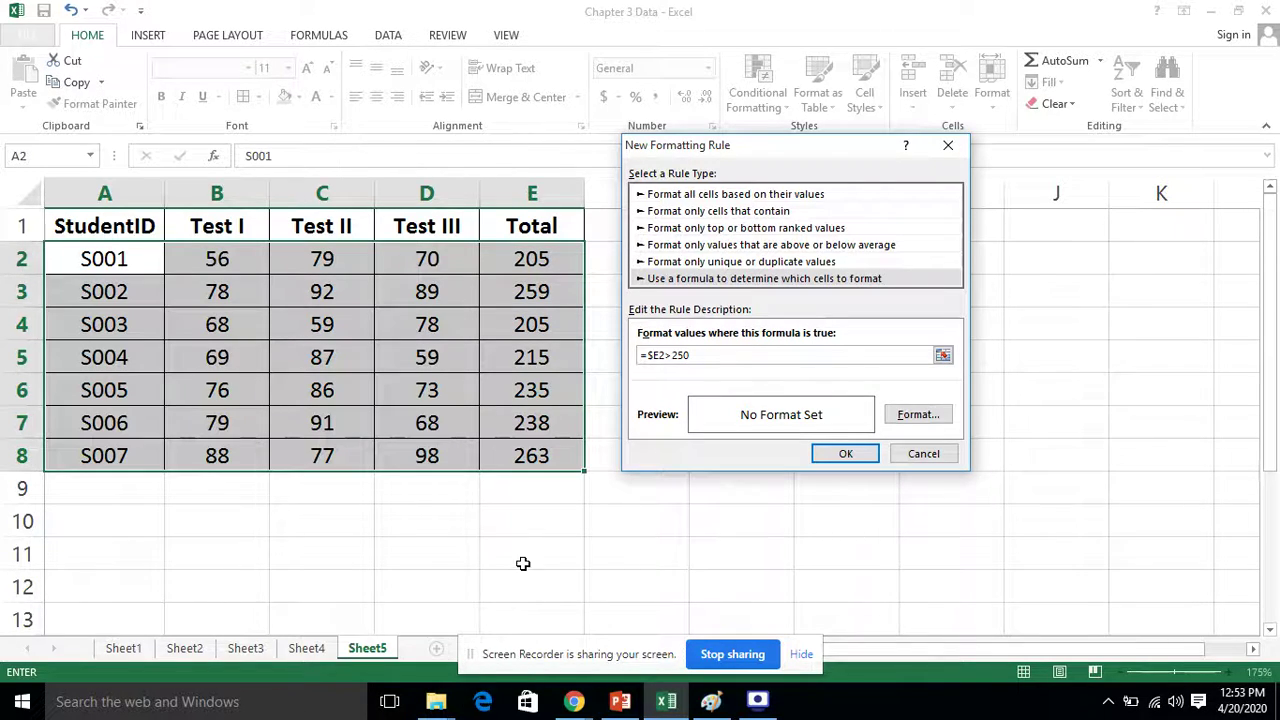
Give the rule a light orange background fill and apply it to the selected rows.
{"action": "left_click", "coordinate": [917, 416]}
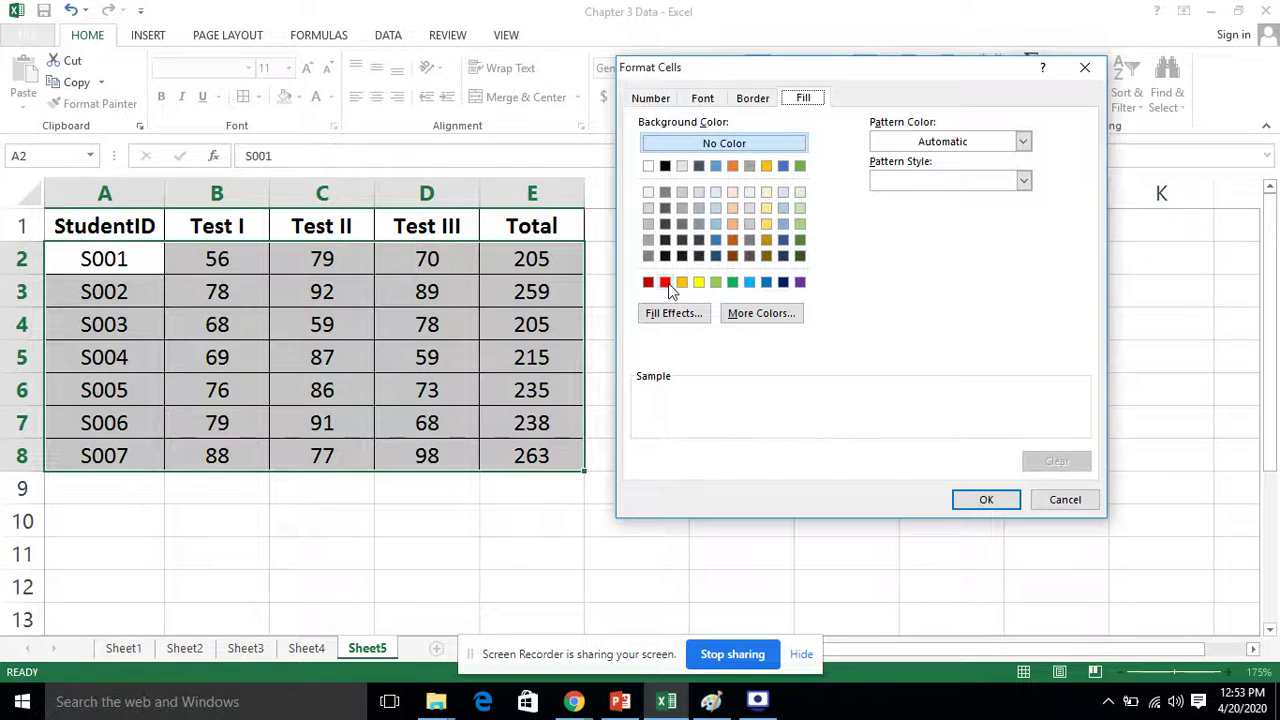
{"action": "left_click", "coordinate": [732, 223]}
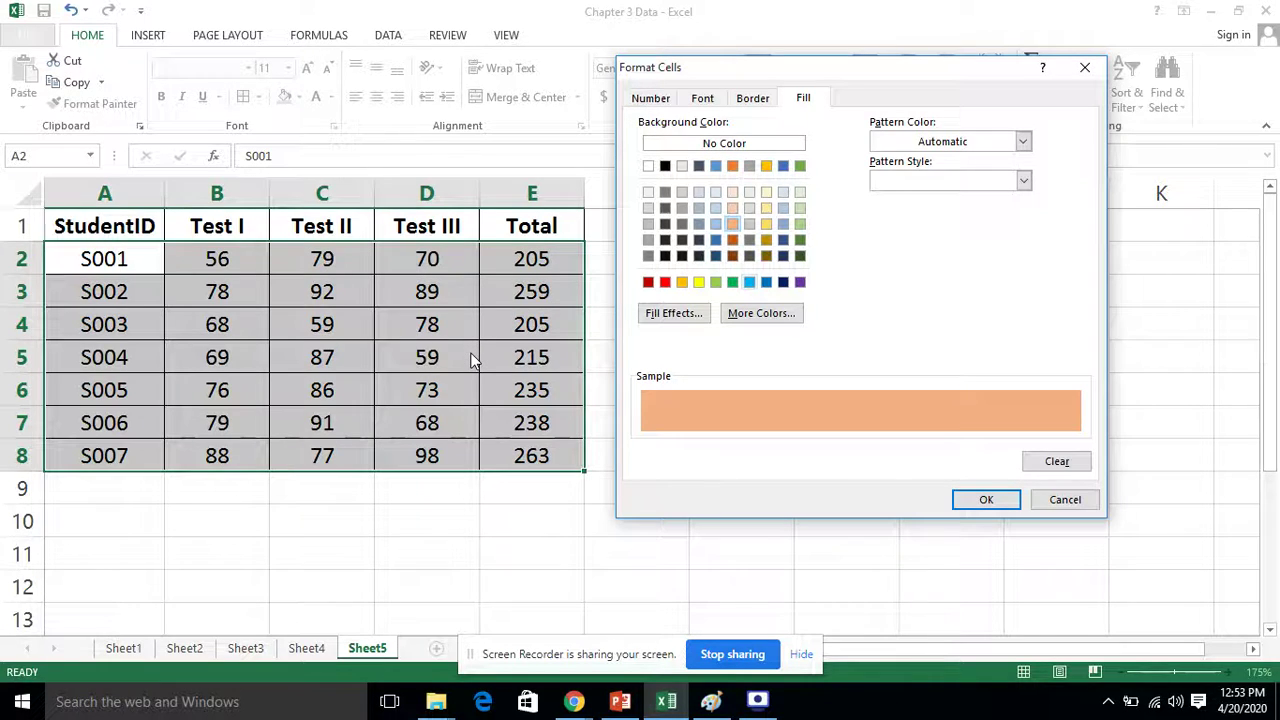
{"action": "left_click", "coordinate": [1011, 500]}
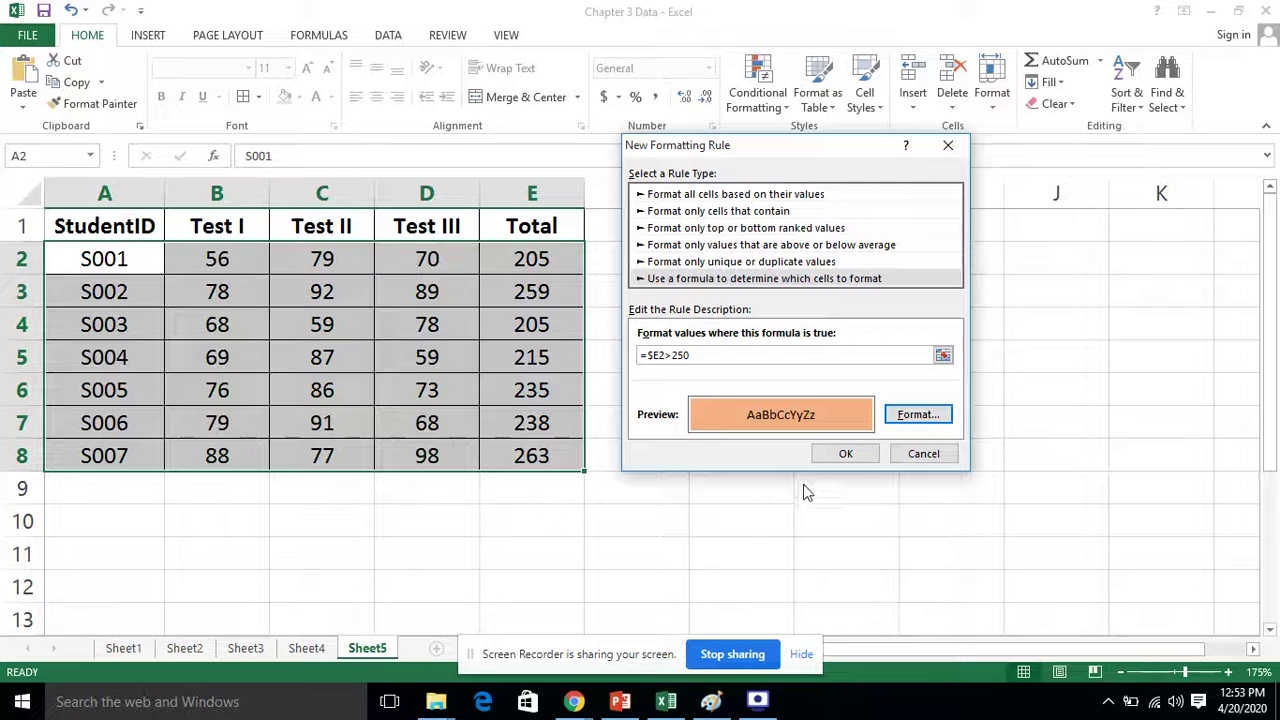
{"action": "left_click", "coordinate": [821, 456]}
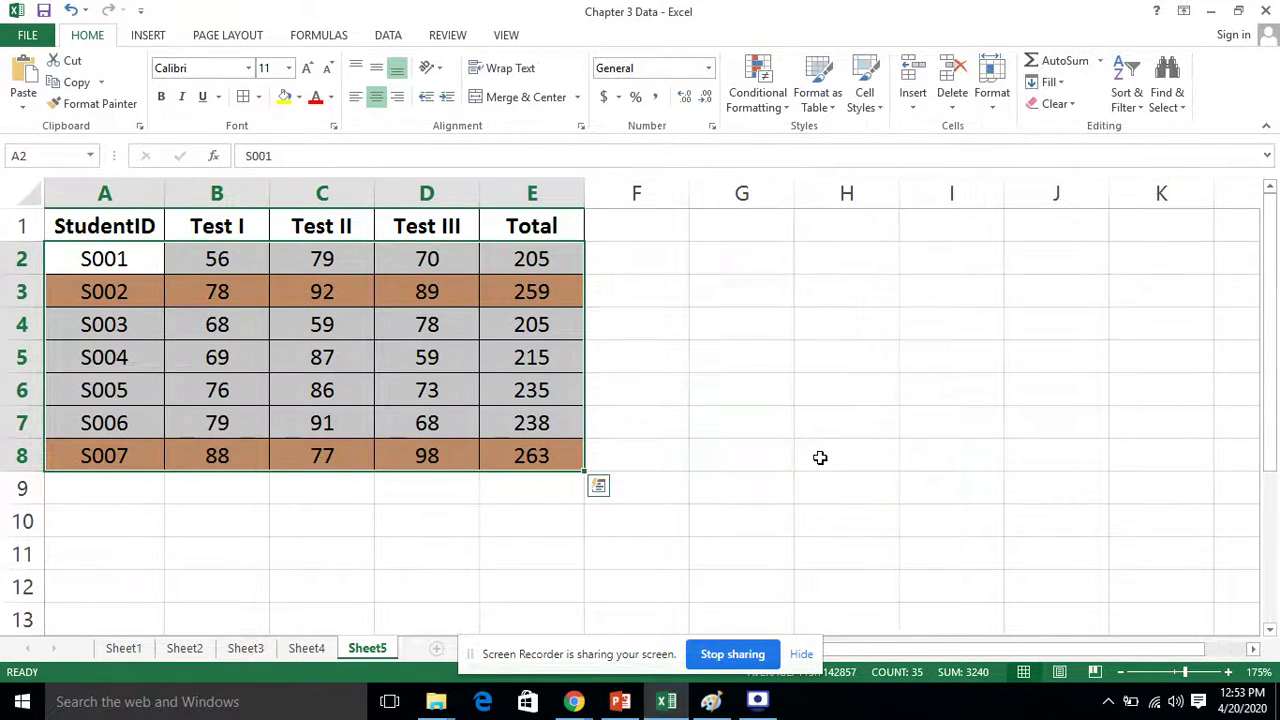
Examine the highlighted rows for S002 and S007 from the Total column across to StudentID.
{"action": "left_click", "coordinate": [755, 452]}
{"action": "left_click_drag", "start_coordinate": [543, 285], "coordinate": [71, 294]}
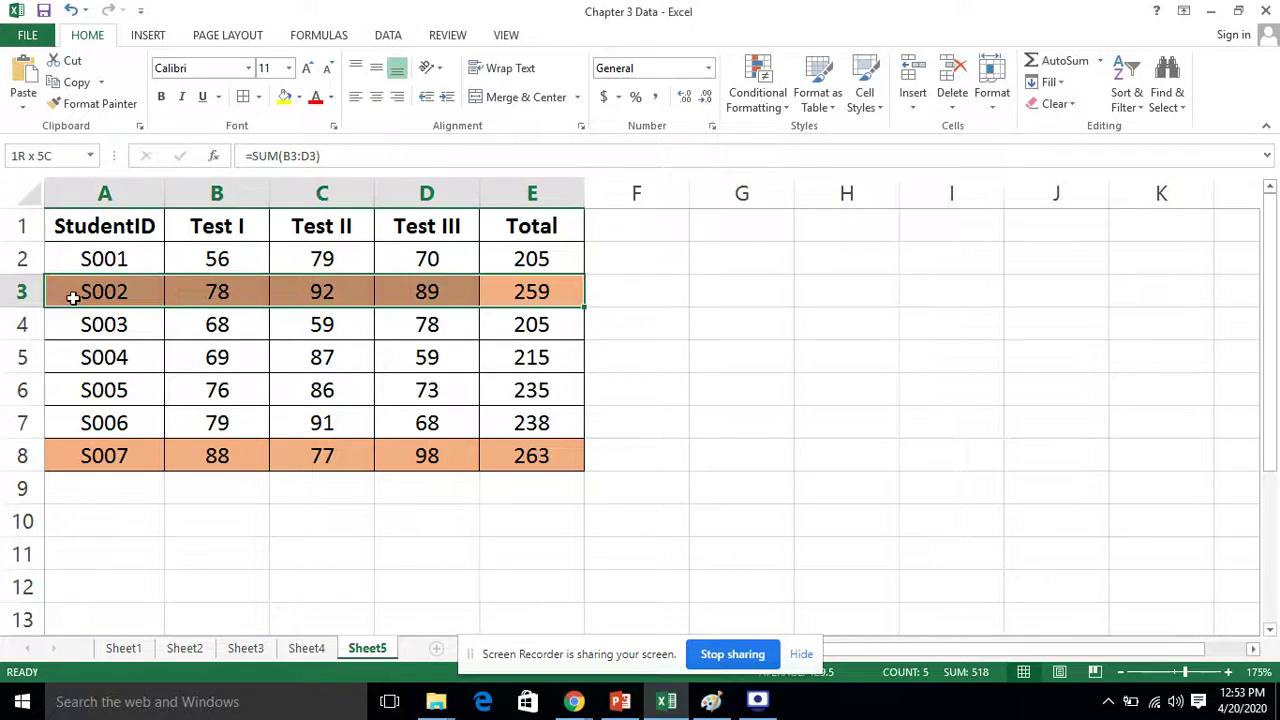
{"action": "left_click", "coordinate": [705, 390]}
{"action": "left_click_drag", "start_coordinate": [540, 460], "coordinate": [80, 457]}
{"action": "left_click", "coordinate": [676, 376]}
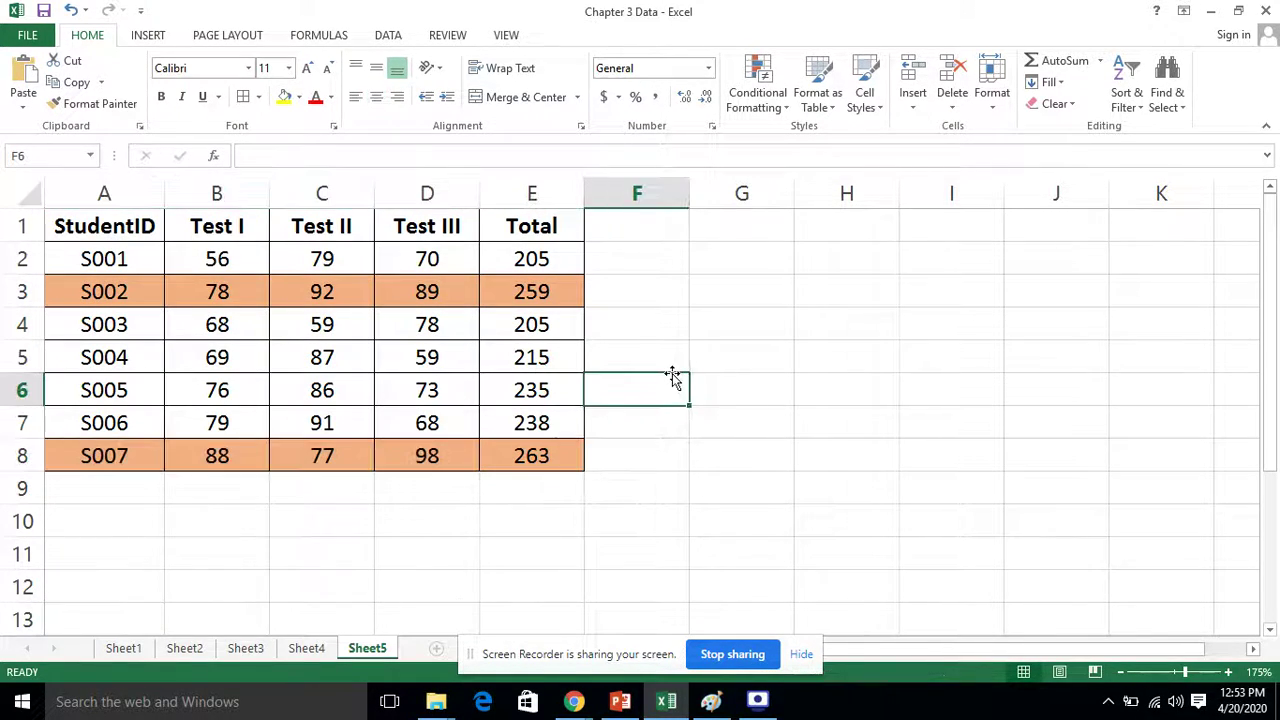
{"action": "left_click", "coordinate": [840, 512]}
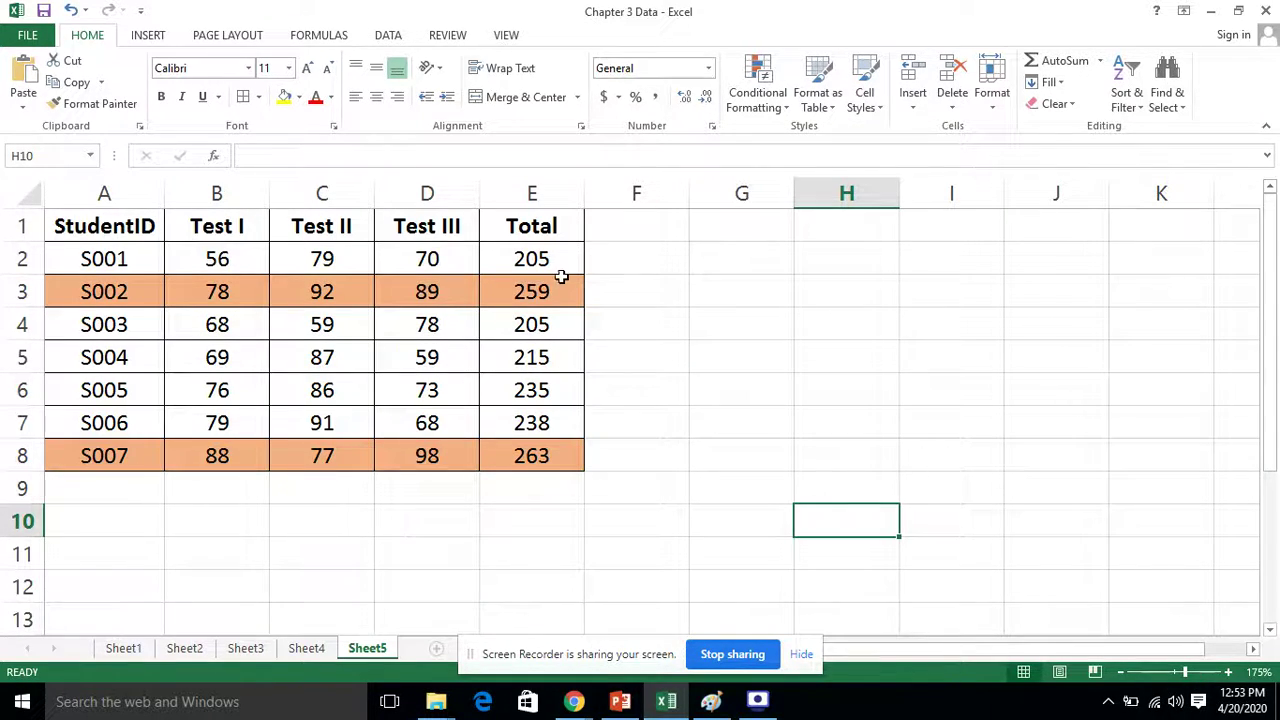
{"action": "left_click_drag", "start_coordinate": [565, 283], "coordinate": [109, 291]}
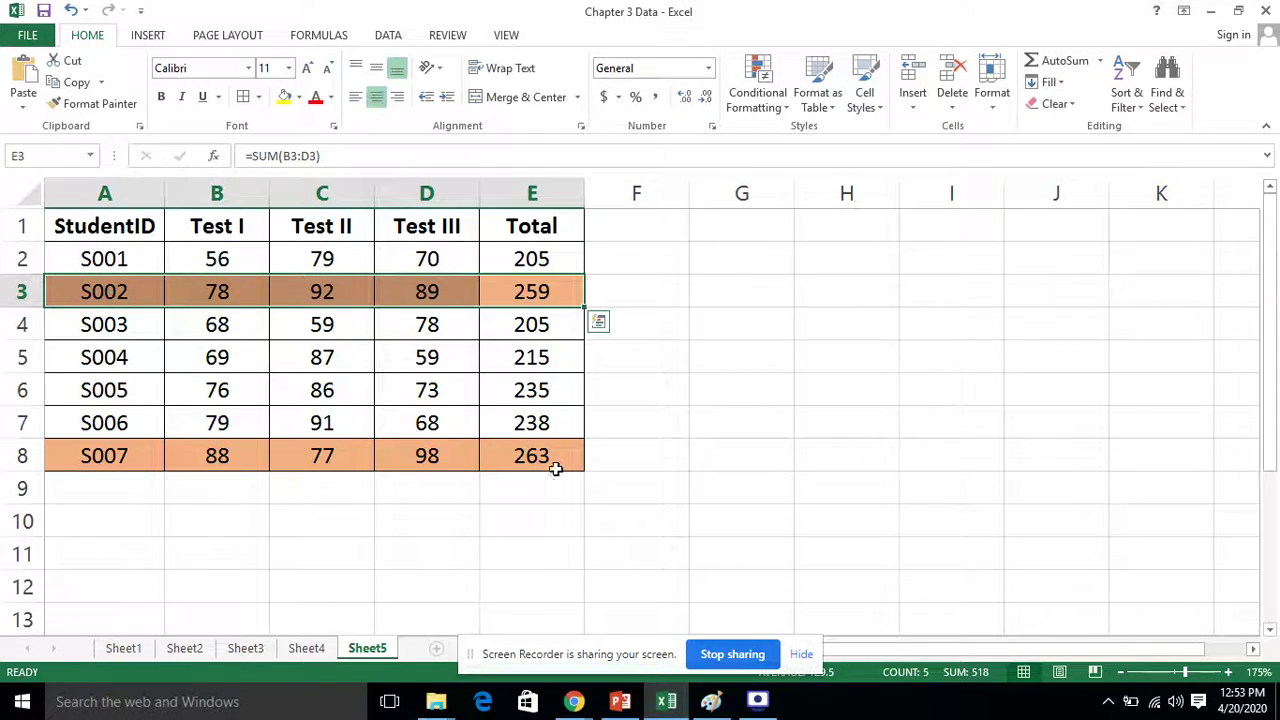
{"action": "left_click_drag", "start_coordinate": [559, 457], "coordinate": [109, 457]}
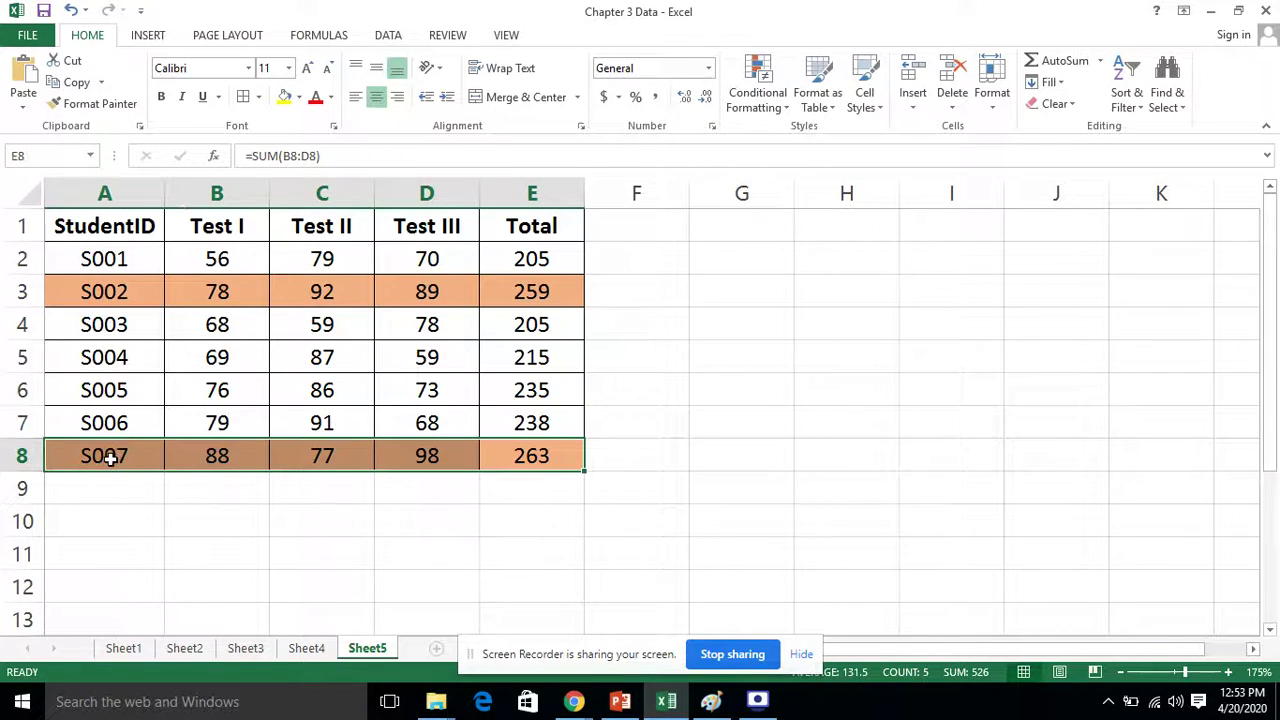
{"action": "left_click", "coordinate": [872, 360]}
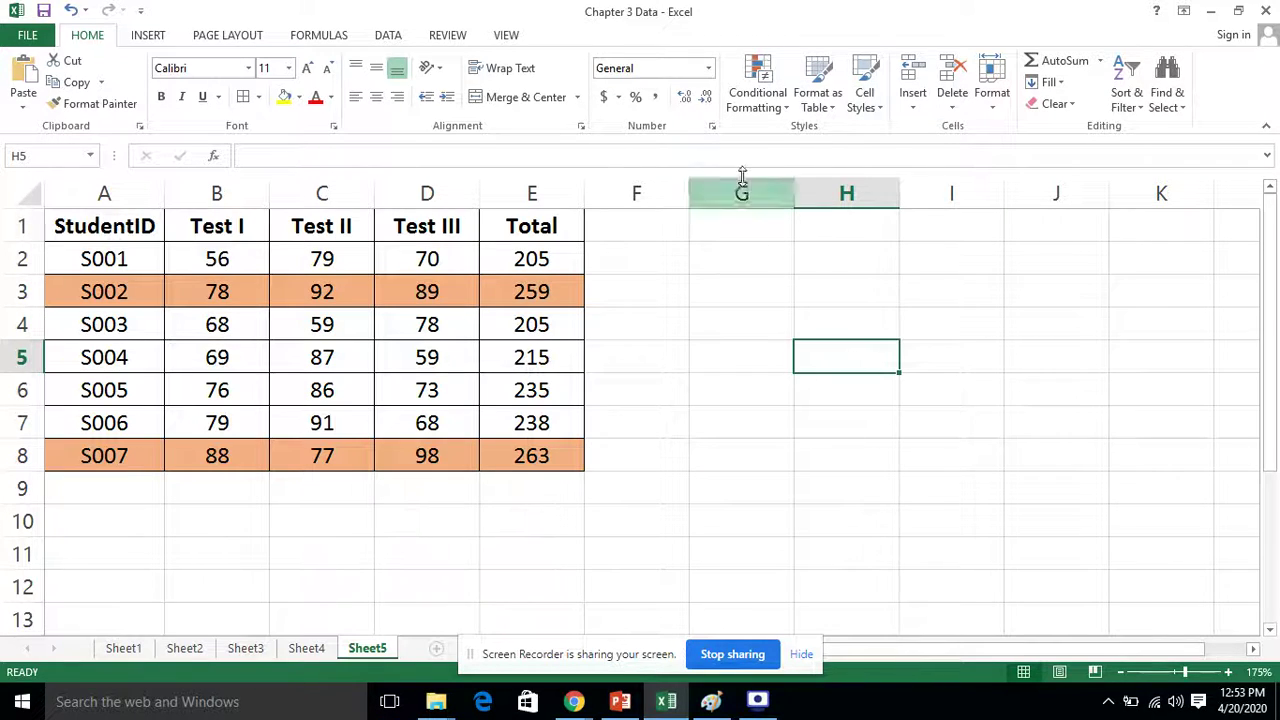
Go through the totals in E2 to E6 and compare them with the rule's condition.
{"action": "left_click", "coordinate": [558, 258]}
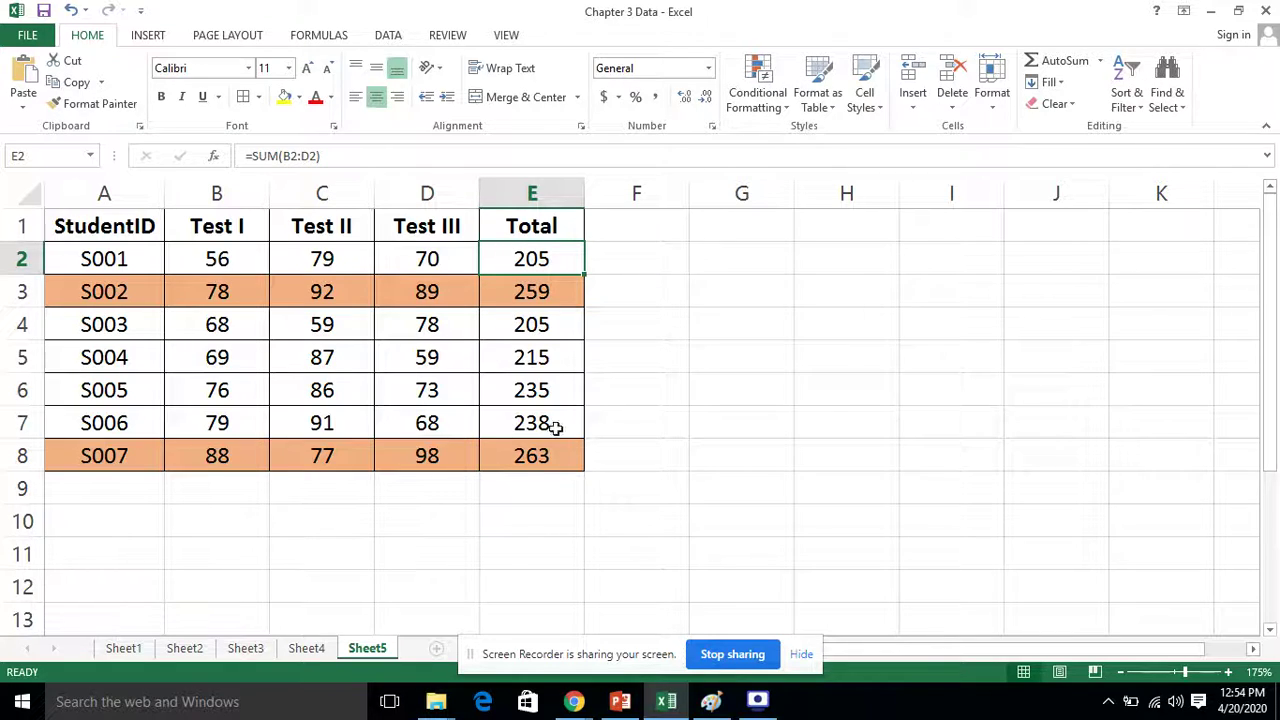
{"action": "left_click", "coordinate": [547, 298]}
{"action": "left_click", "coordinate": [553, 322]}
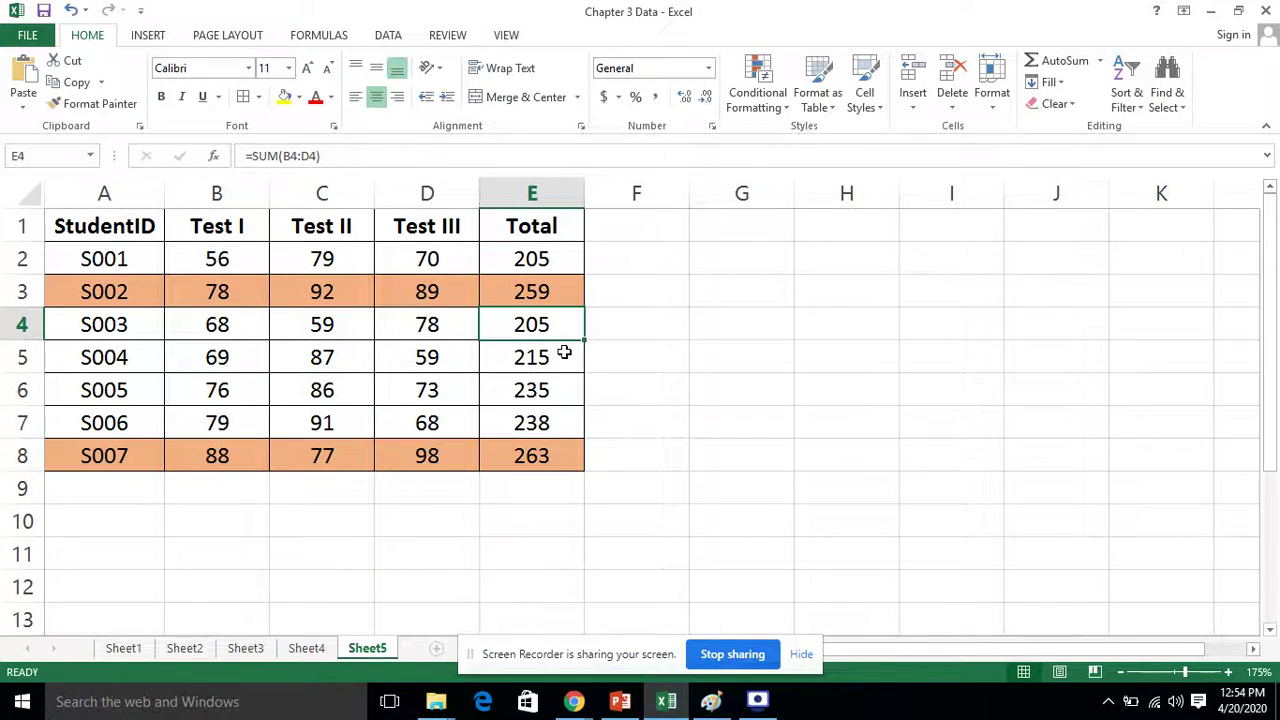
{"action": "left_click", "coordinate": [565, 356]}
{"action": "left_click", "coordinate": [556, 386]}
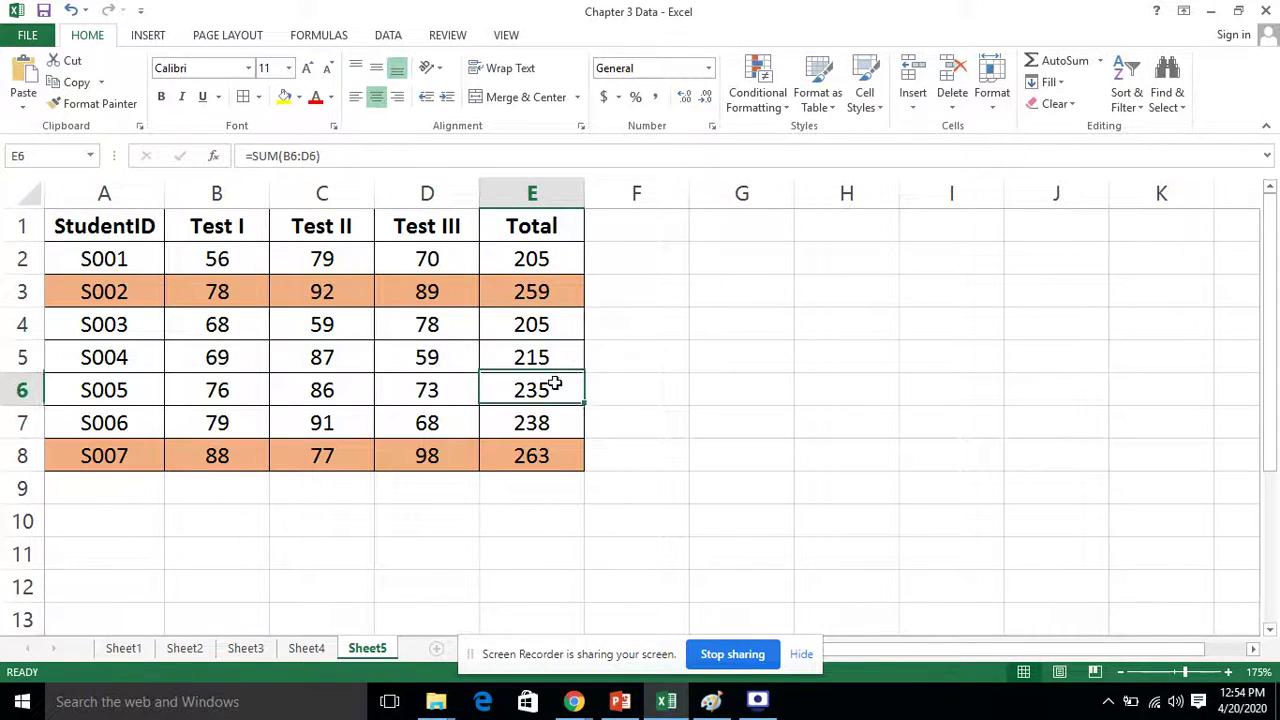
{"action": "left_click", "coordinate": [645, 427]}
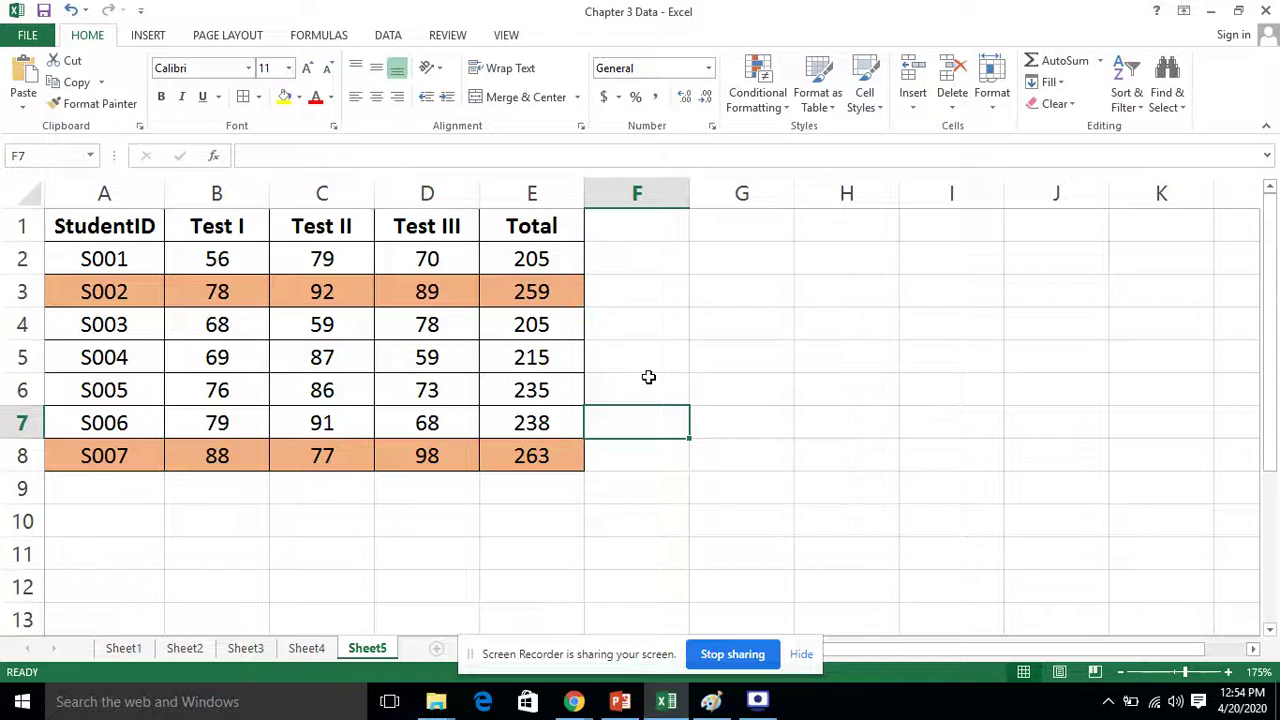
{"action": "left_click", "coordinate": [669, 350]}
{"action": "left_click", "coordinate": [755, 482]}
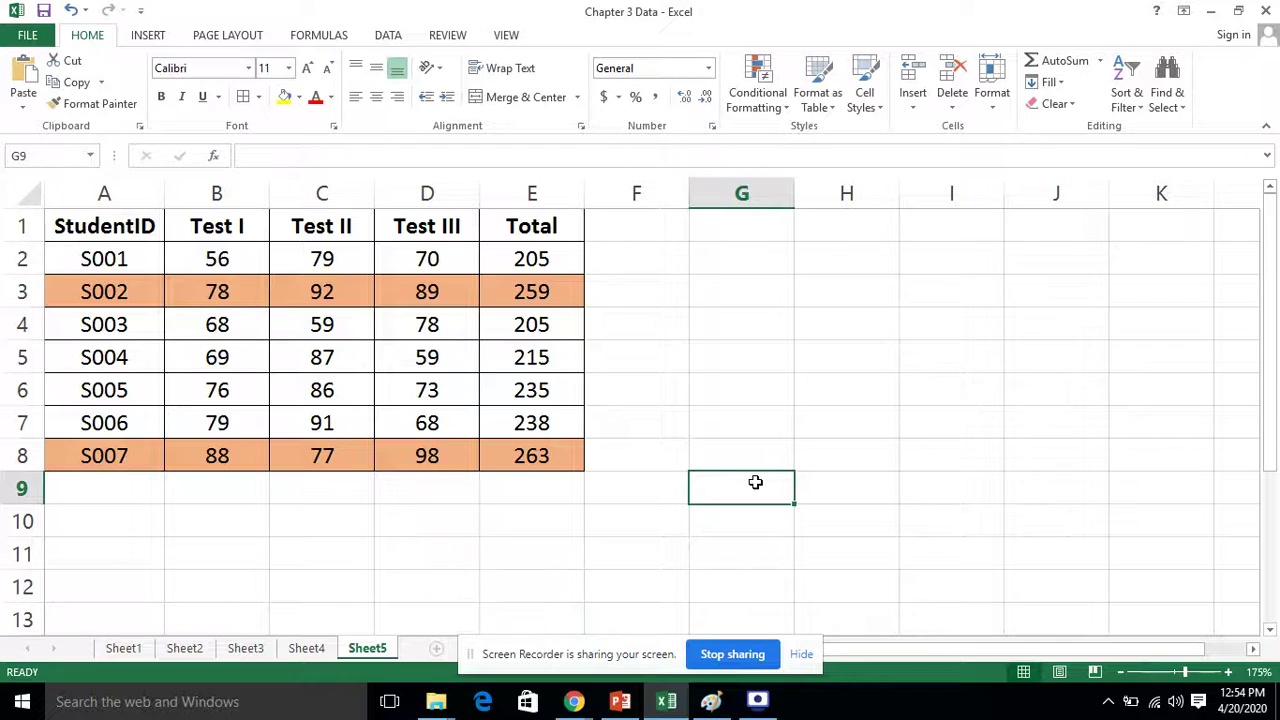
{"action": "left_click", "coordinate": [567, 552]}
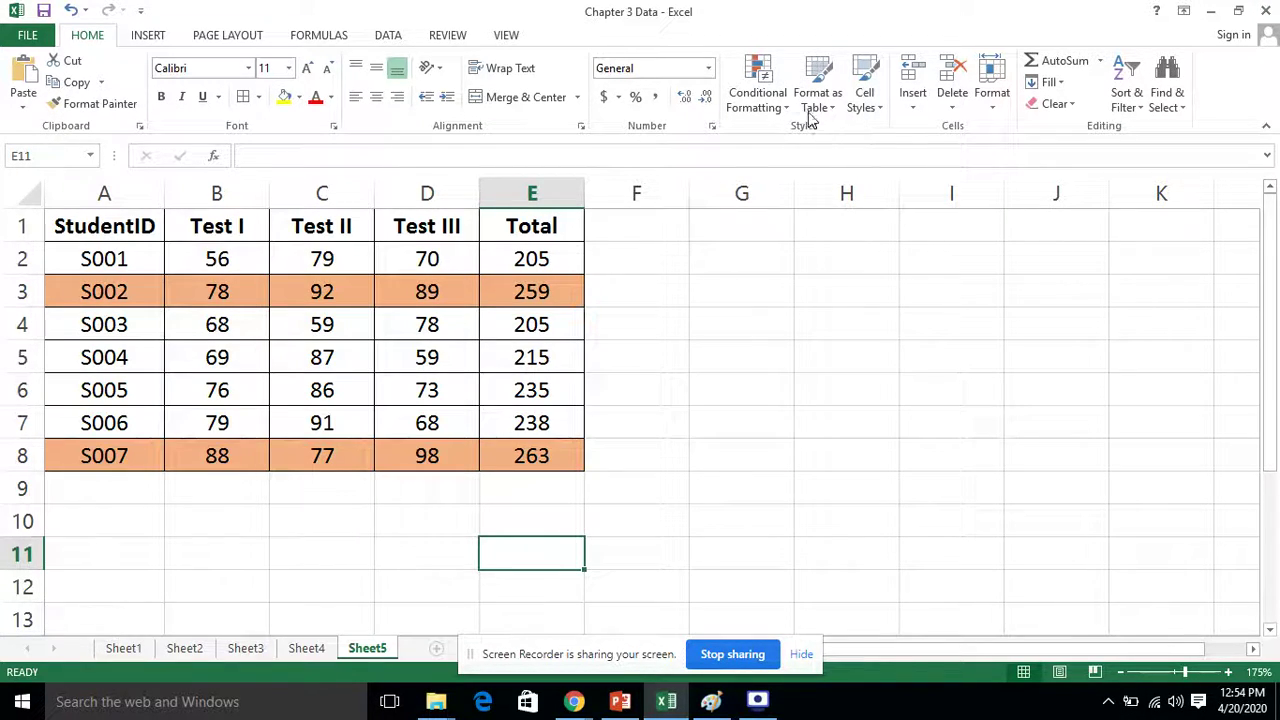
Clear the row-highlighting rule from the entire sheet.
{"action": "left_click", "coordinate": [757, 98]}
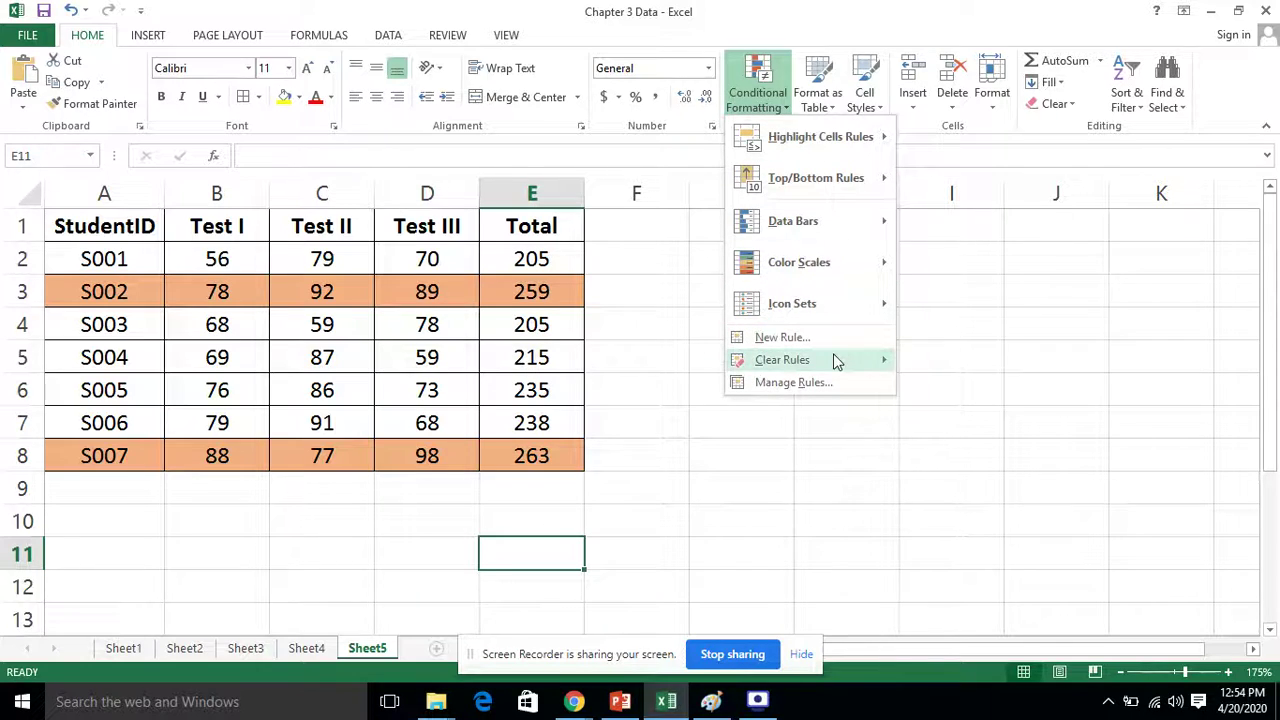
{"action": "mouse_move", "coordinate": [835, 358]}
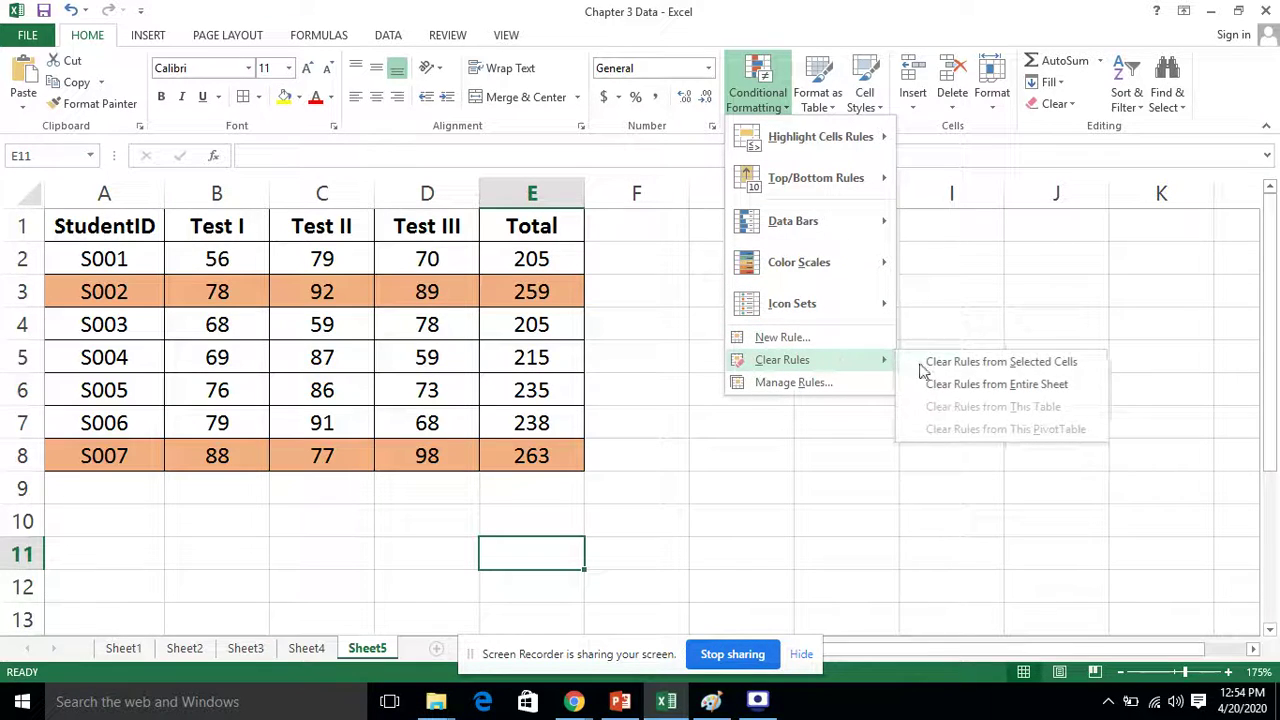
{"action": "left_click", "coordinate": [1069, 387]}
{"action": "left_click", "coordinate": [742, 412]}
Select A2:E8 again and begin another new rule that uses a formula to determine which cells to format.
{"action": "left_click_drag", "start_coordinate": [112, 258], "coordinate": [574, 463]}
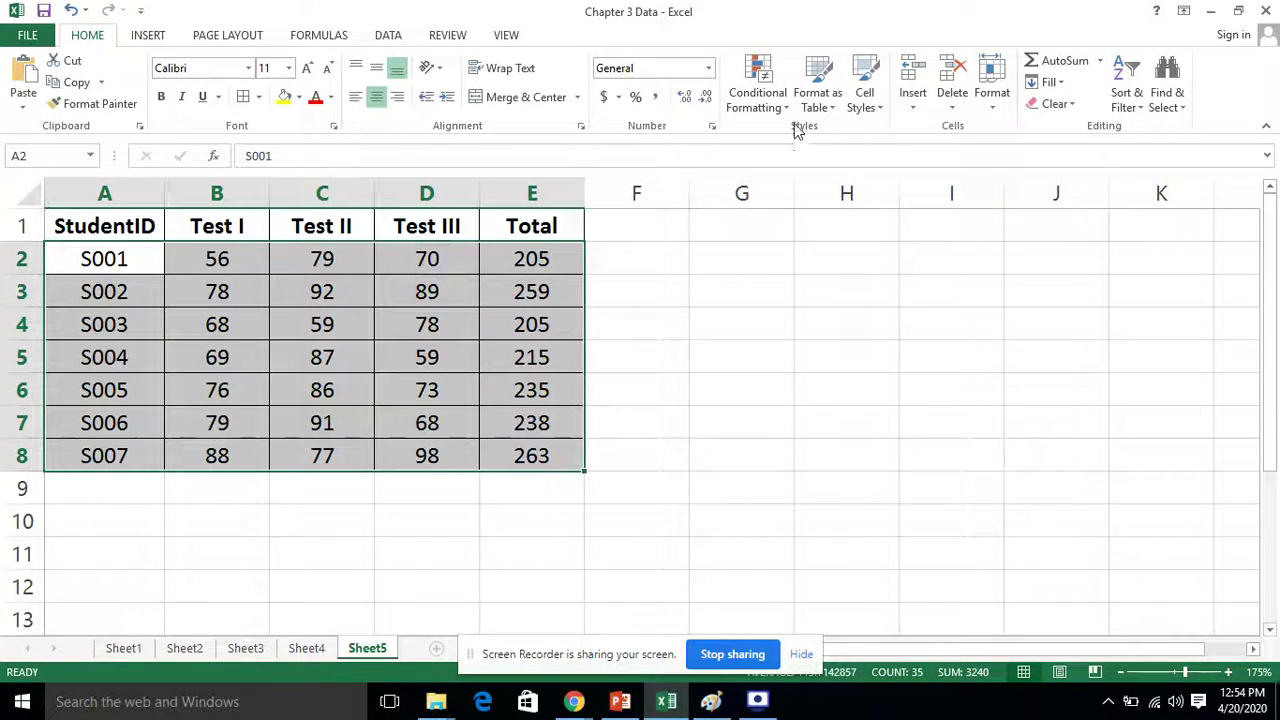
{"action": "left_click", "coordinate": [757, 92]}
{"action": "mouse_move", "coordinate": [835, 193]}
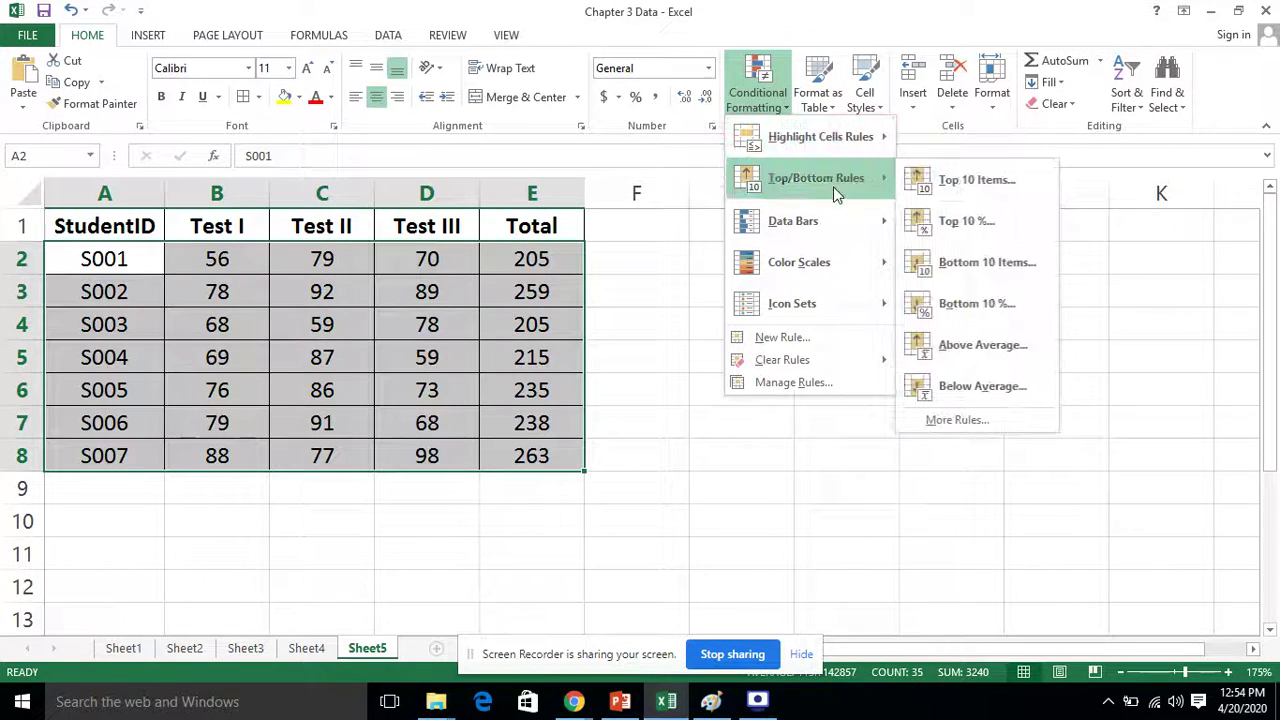
{"action": "left_click", "coordinate": [835, 339]}
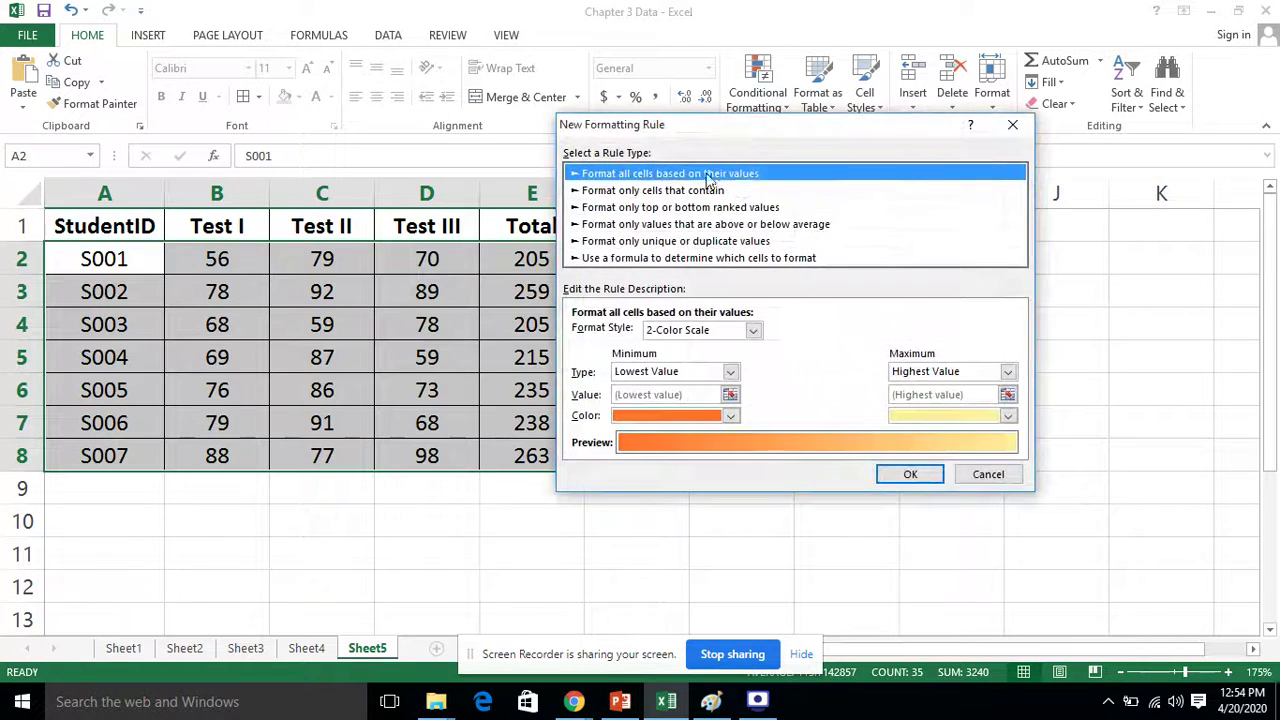
{"action": "left_click", "coordinate": [661, 258]}
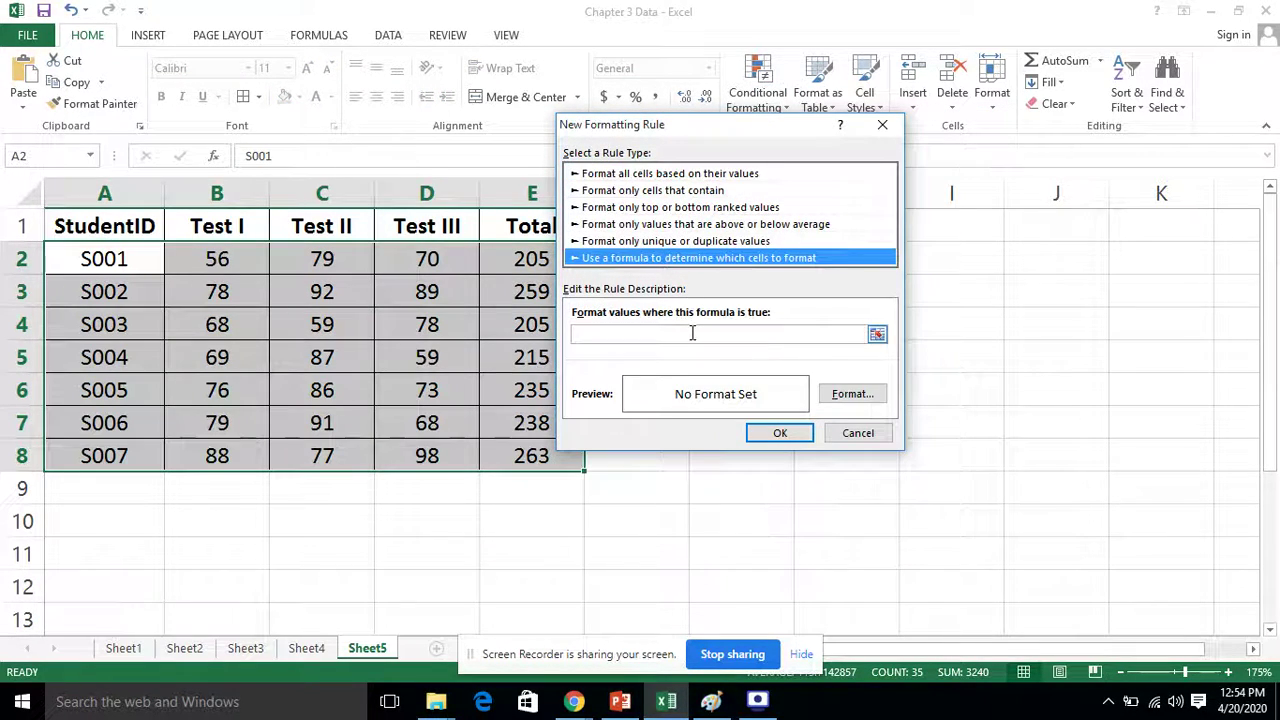
Enter =$E2<220 as the rule's formula, keeping the Total column absolute and the row relative.
{"action": "left_click_drag", "start_coordinate": [723, 126], "coordinate": [907, 152]}
{"action": "left_click", "coordinate": [860, 360]}
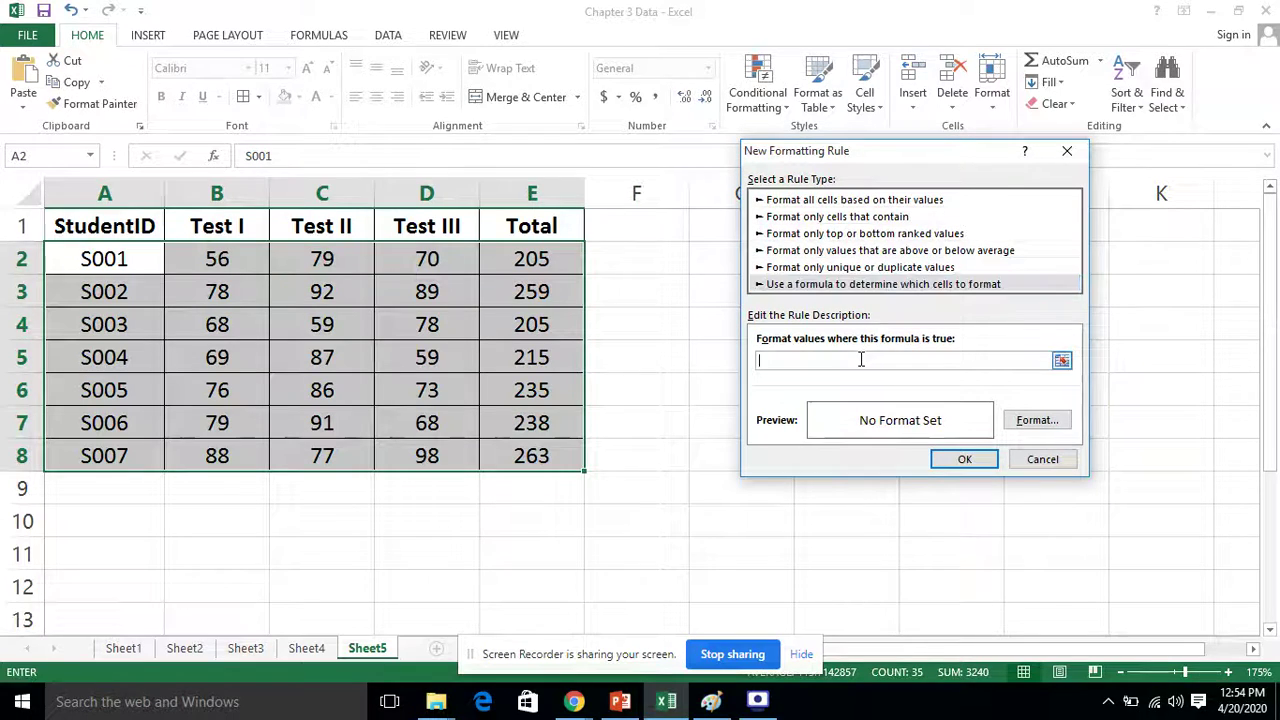
{"action": "left_click", "coordinate": [572, 262]}
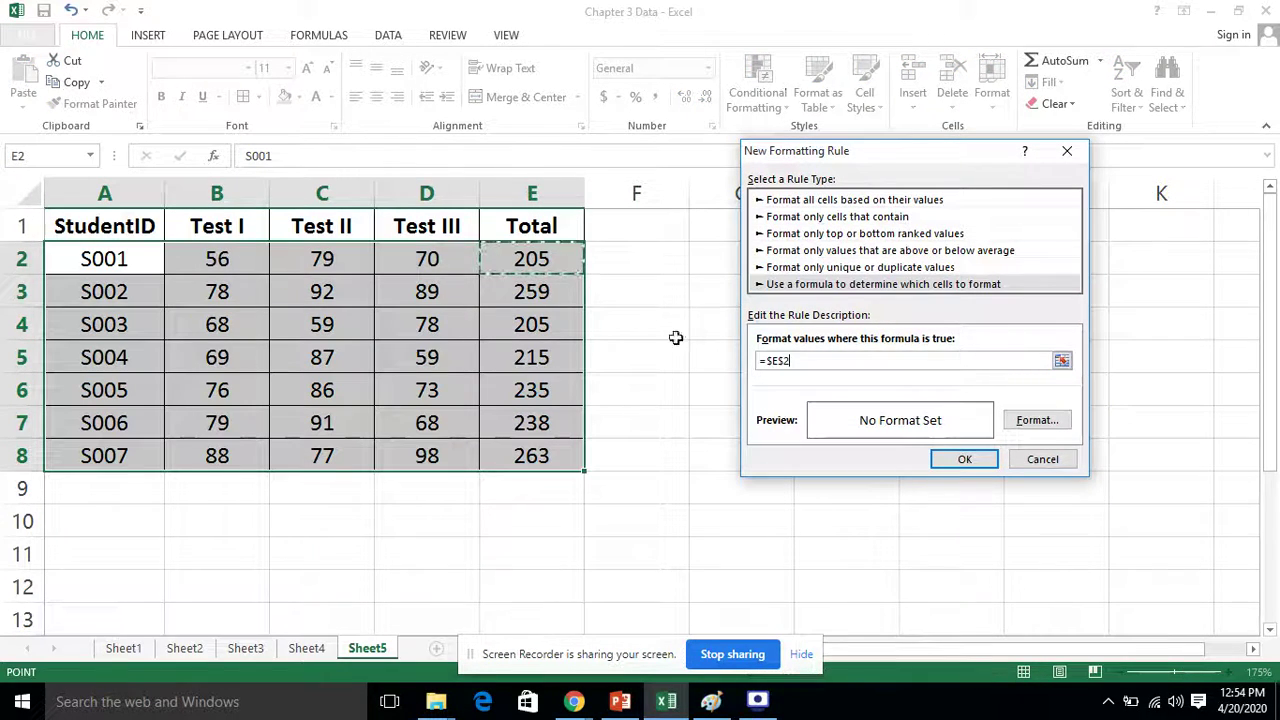
{"action": "left_click", "coordinate": [787, 360]}
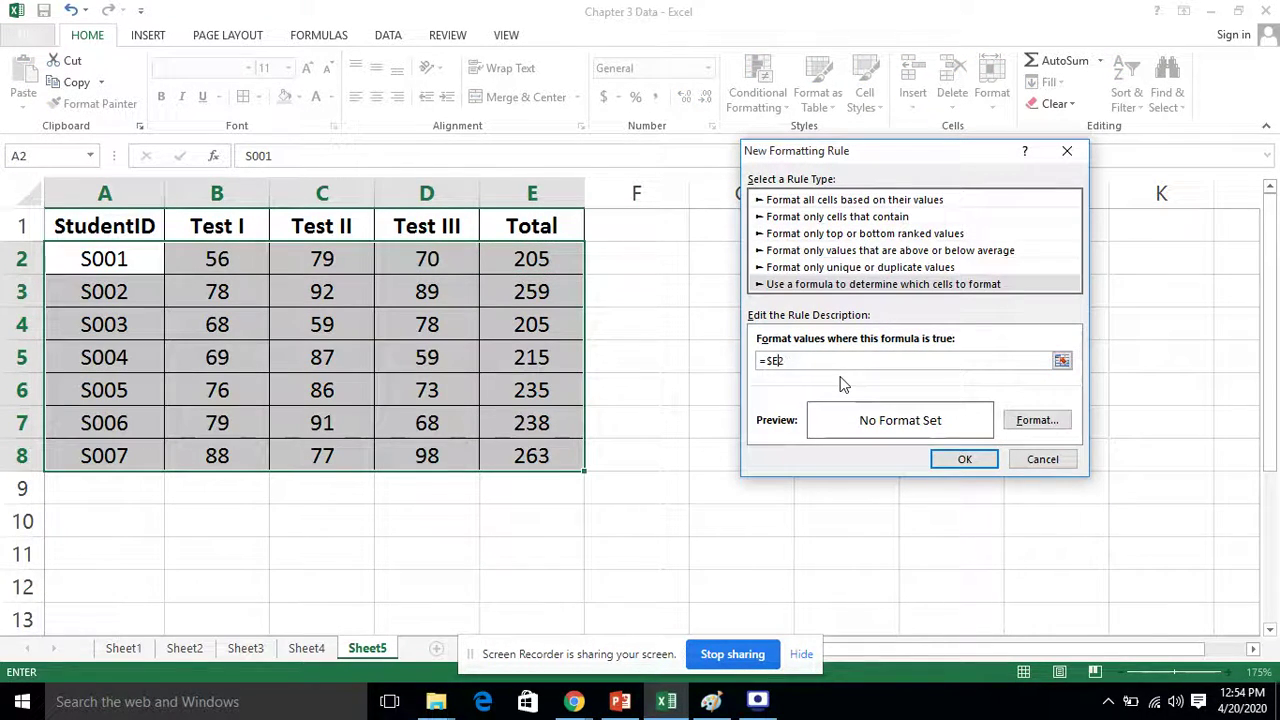
{"action": "left_click", "coordinate": [1036, 420]}
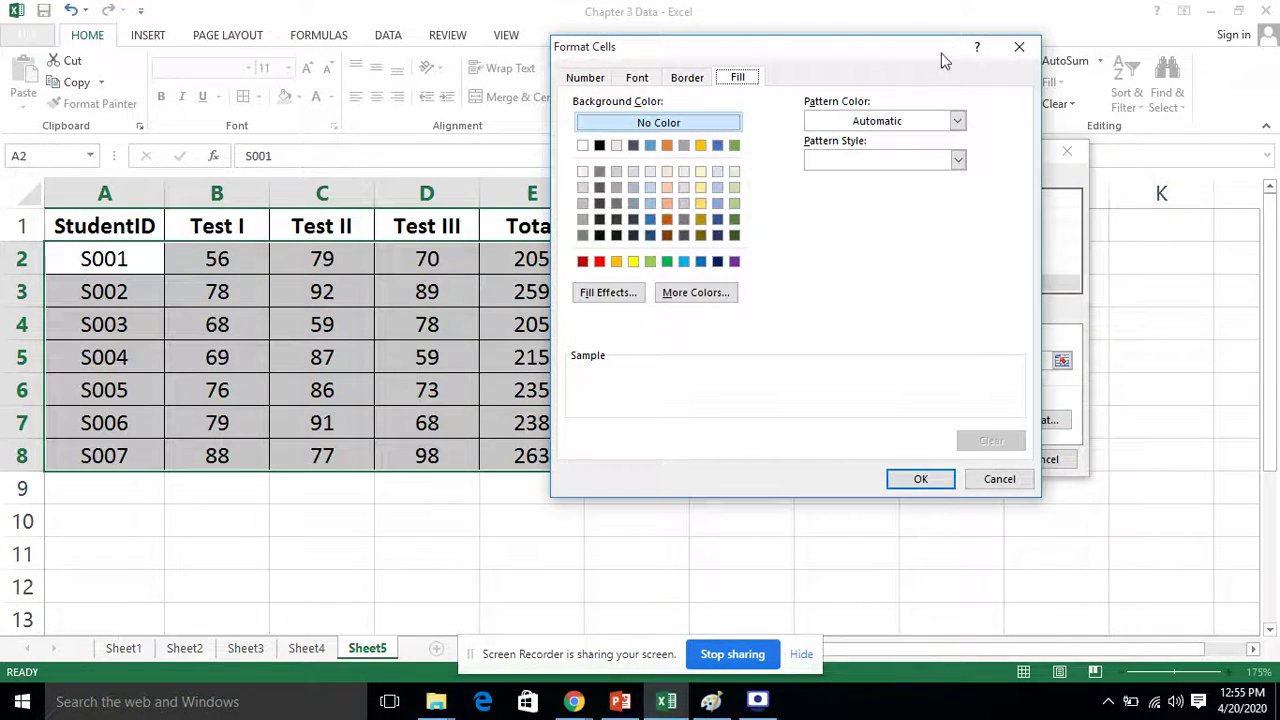
{"action": "left_click", "coordinate": [1020, 47]}
{"action": "left_click", "coordinate": [897, 360]}
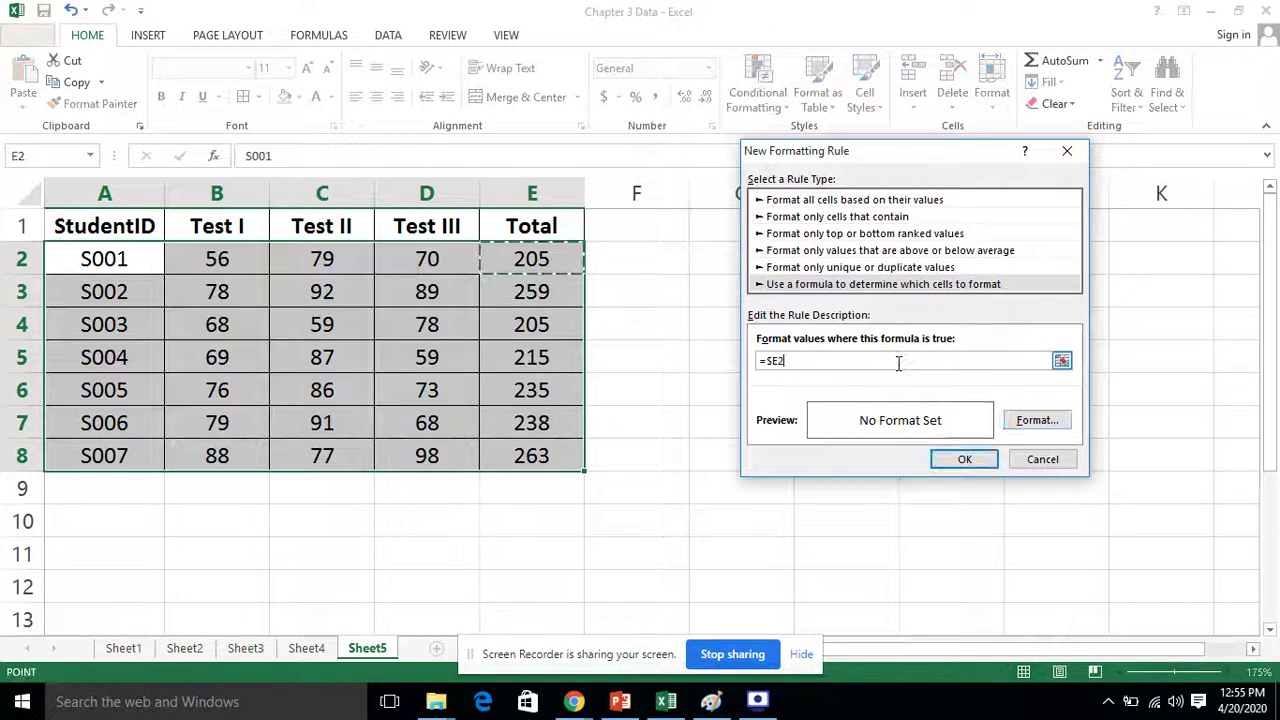
{"action": "type", "text": "<220"}
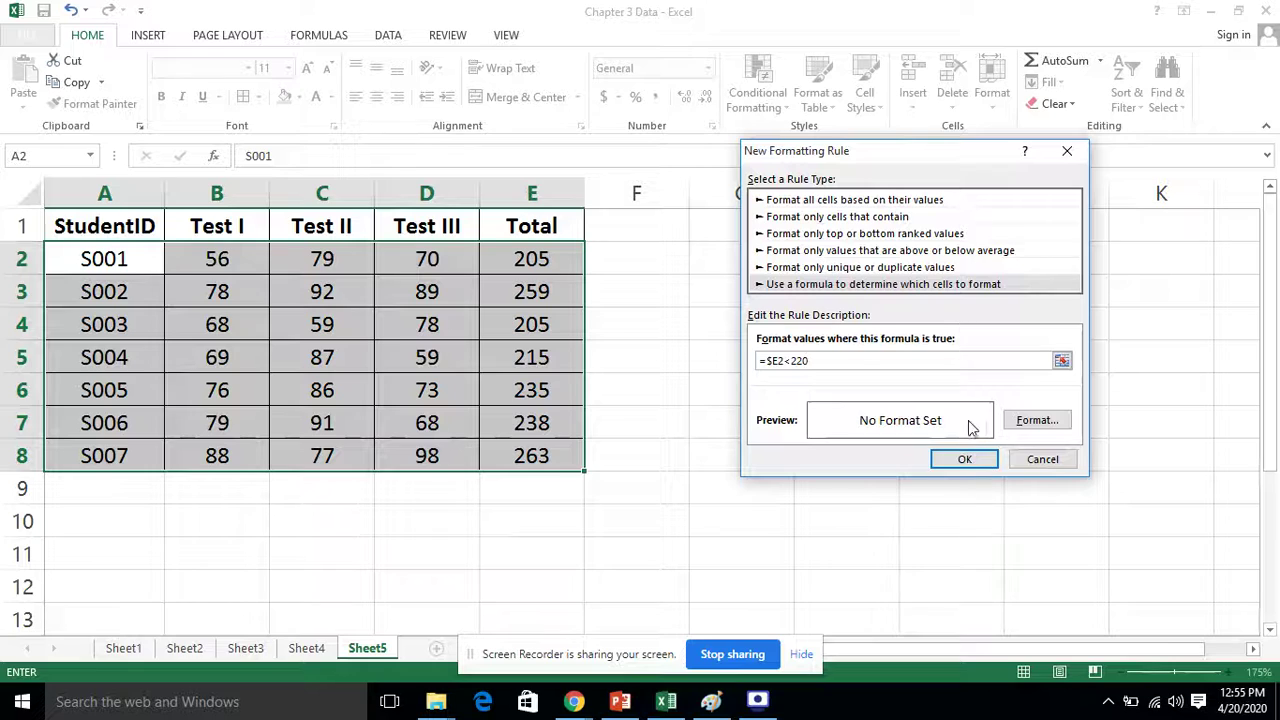
Give the rule's format a two-color horizontal gradient fill with dark orange as the second color.
{"action": "left_click", "coordinate": [1030, 422]}
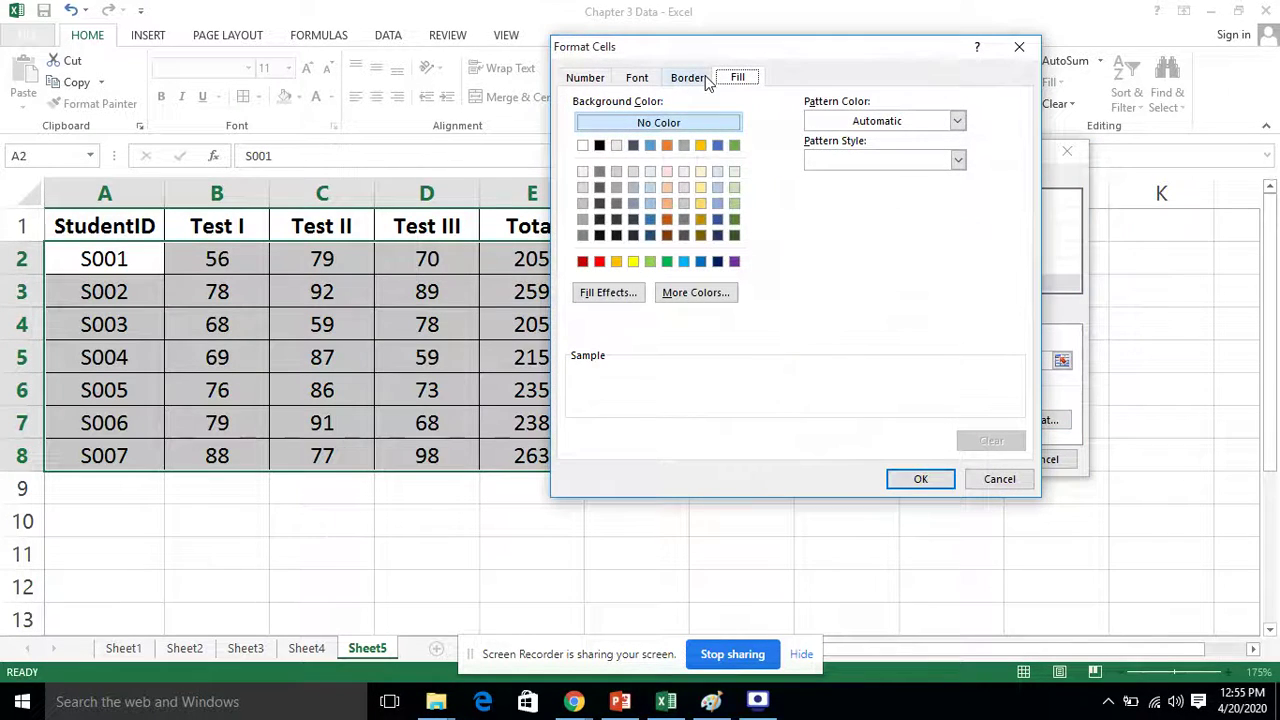
{"action": "left_click", "coordinate": [708, 80]}
{"action": "left_click", "coordinate": [736, 80]}
{"action": "left_click", "coordinate": [608, 292]}
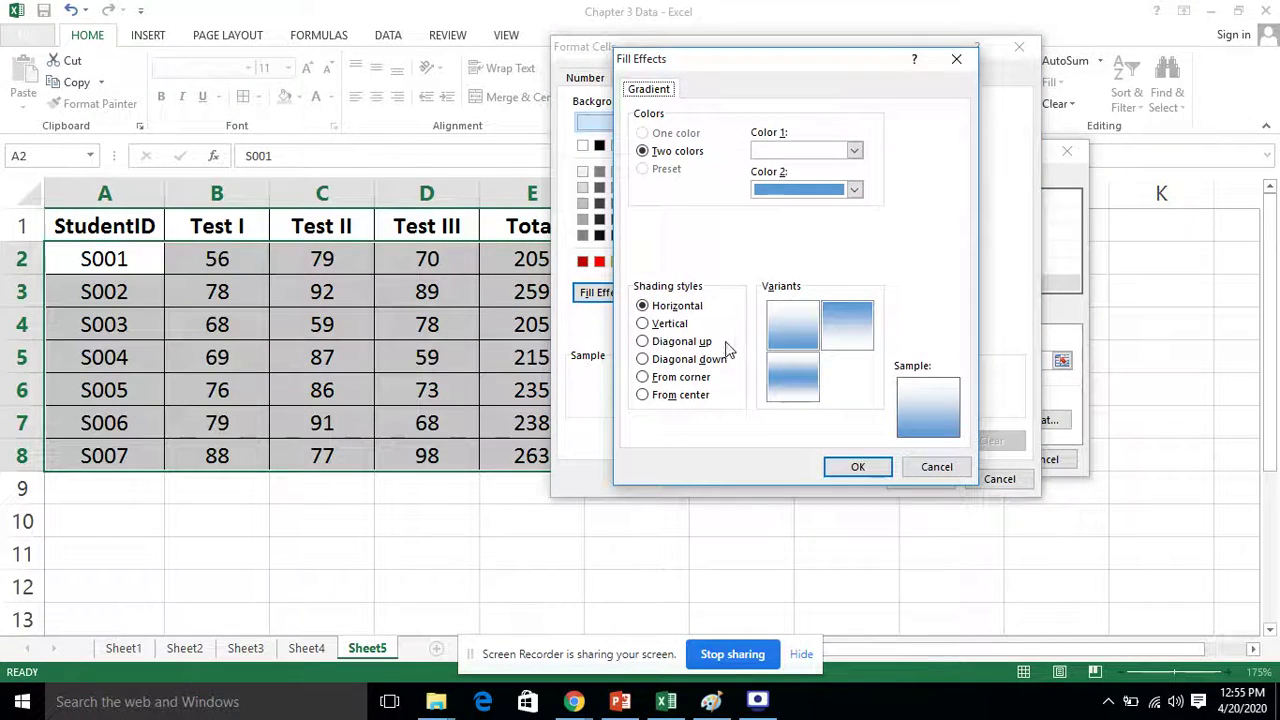
{"action": "left_click", "coordinate": [853, 189]}
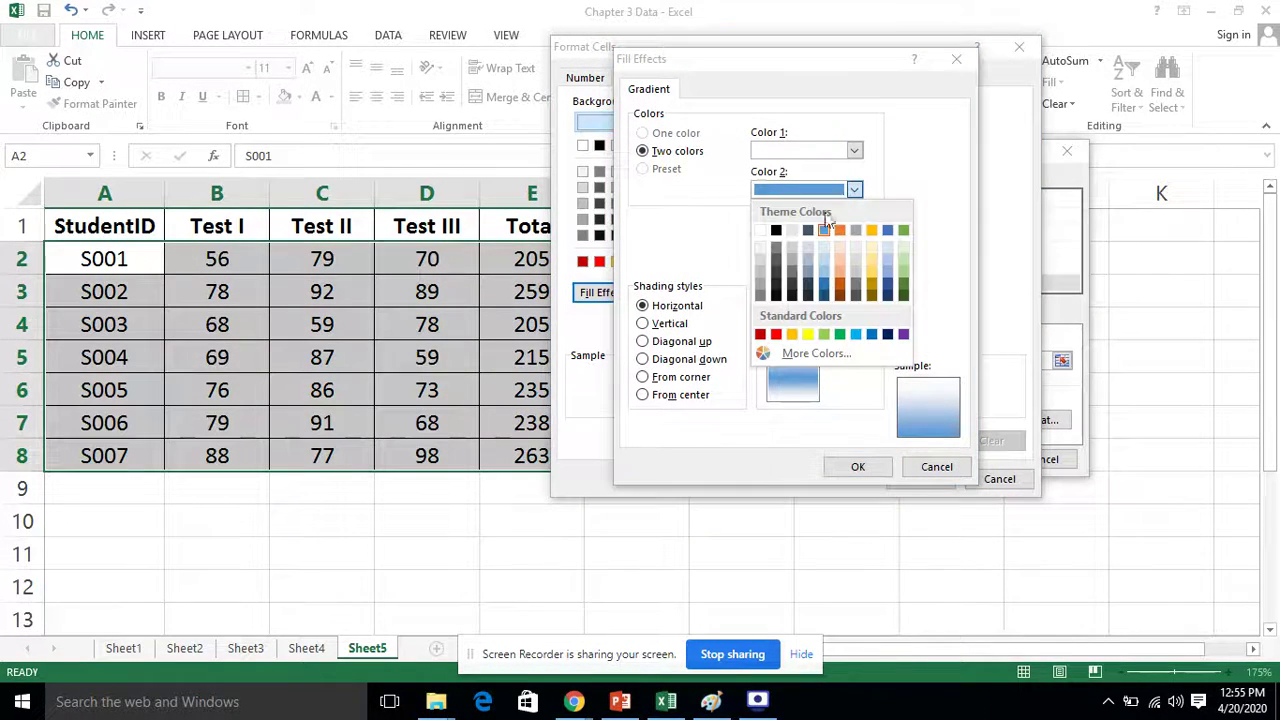
{"action": "left_click", "coordinate": [806, 247]}
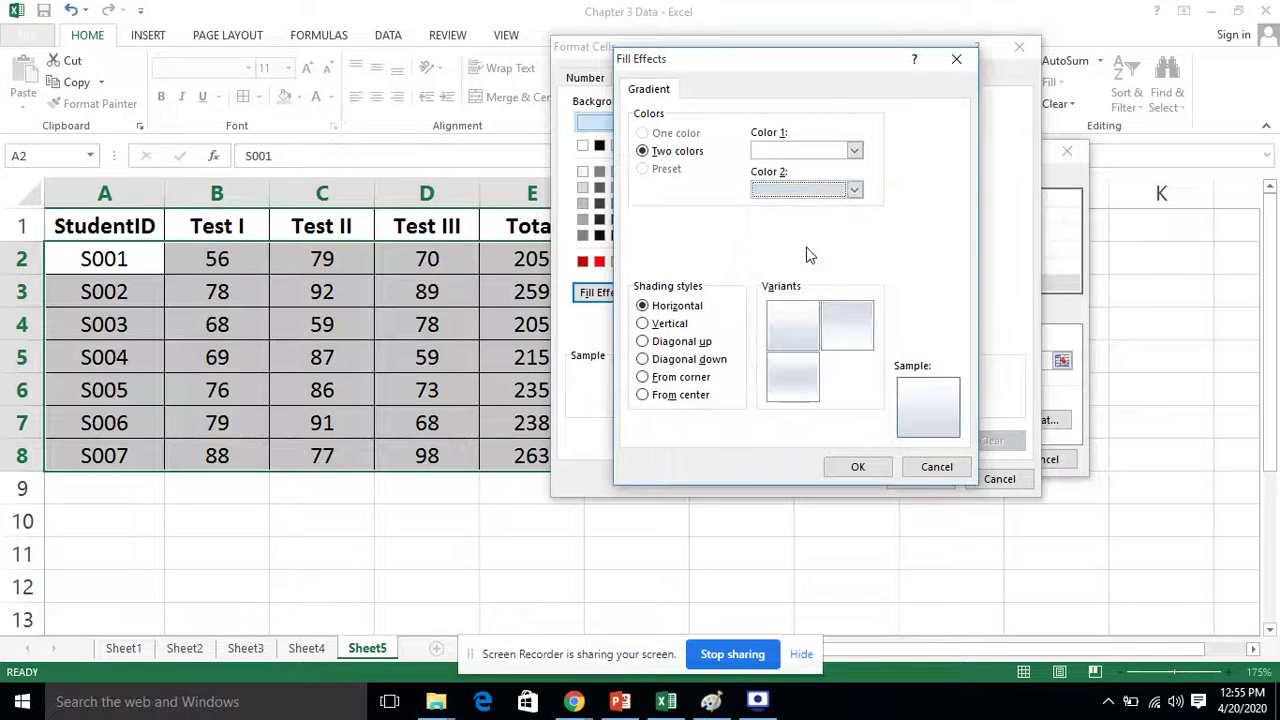
{"action": "left_click", "coordinate": [854, 152]}
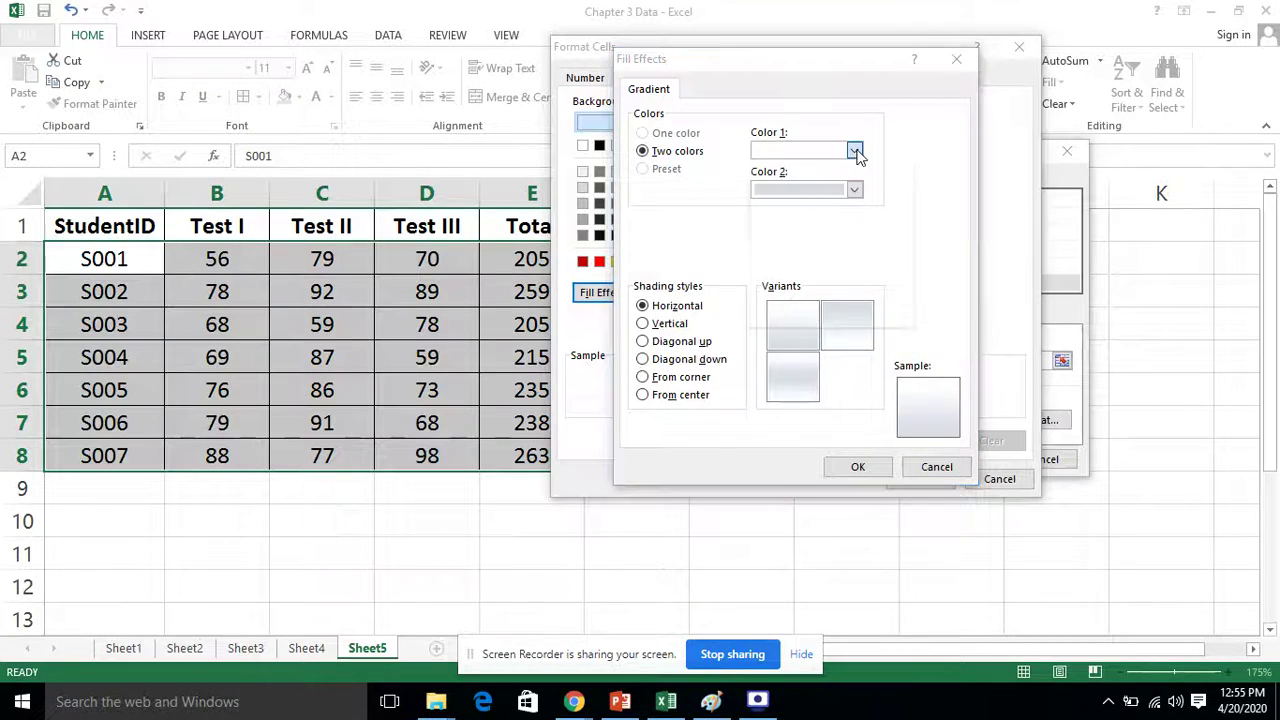
{"action": "left_click", "coordinate": [965, 220]}
{"action": "left_click", "coordinate": [850, 191]}
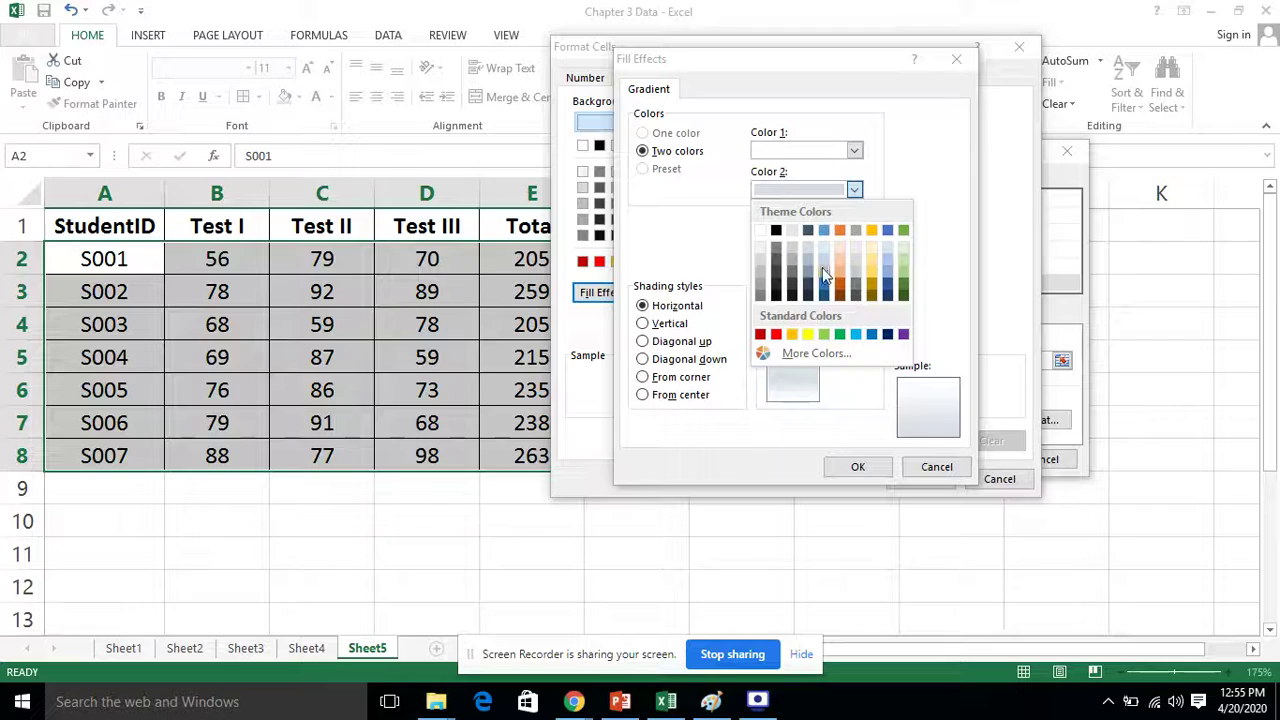
{"action": "left_click", "coordinate": [842, 284]}
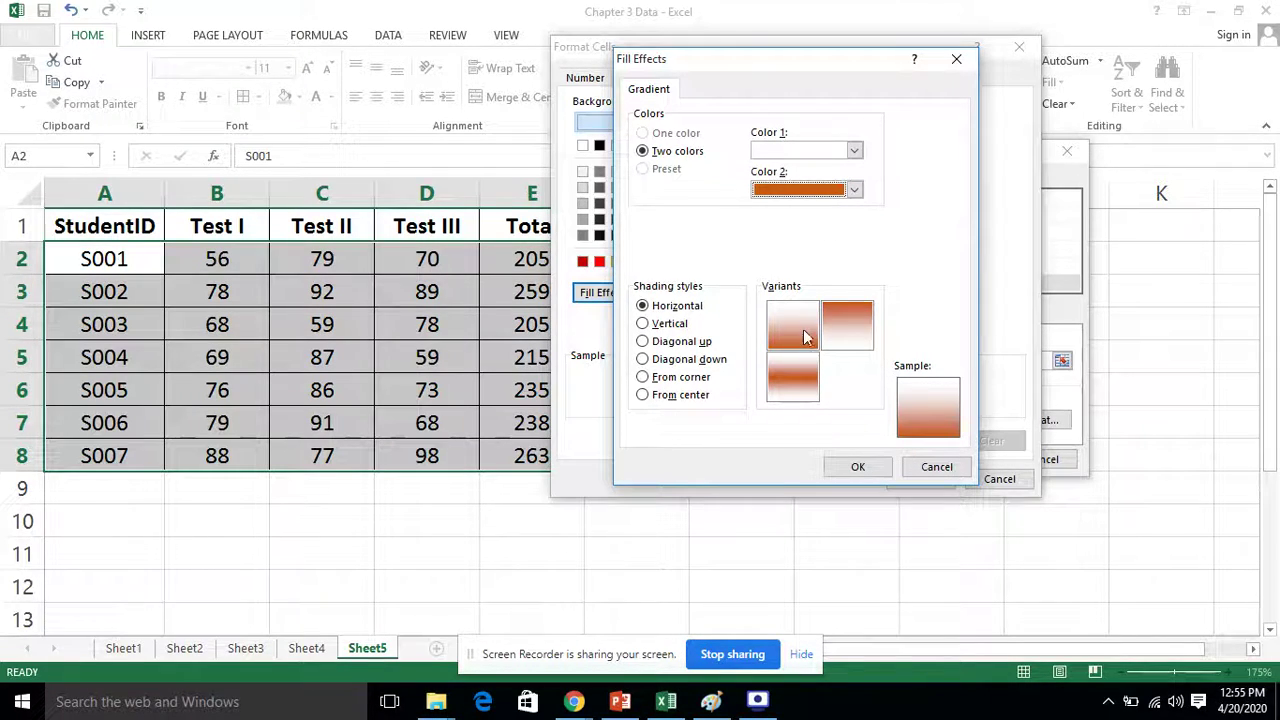
Choose the gradient variant that fades from orange at the top to white, and apply the rule to A2:E8.
{"action": "left_click", "coordinate": [843, 328]}
{"action": "left_click", "coordinate": [853, 467]}
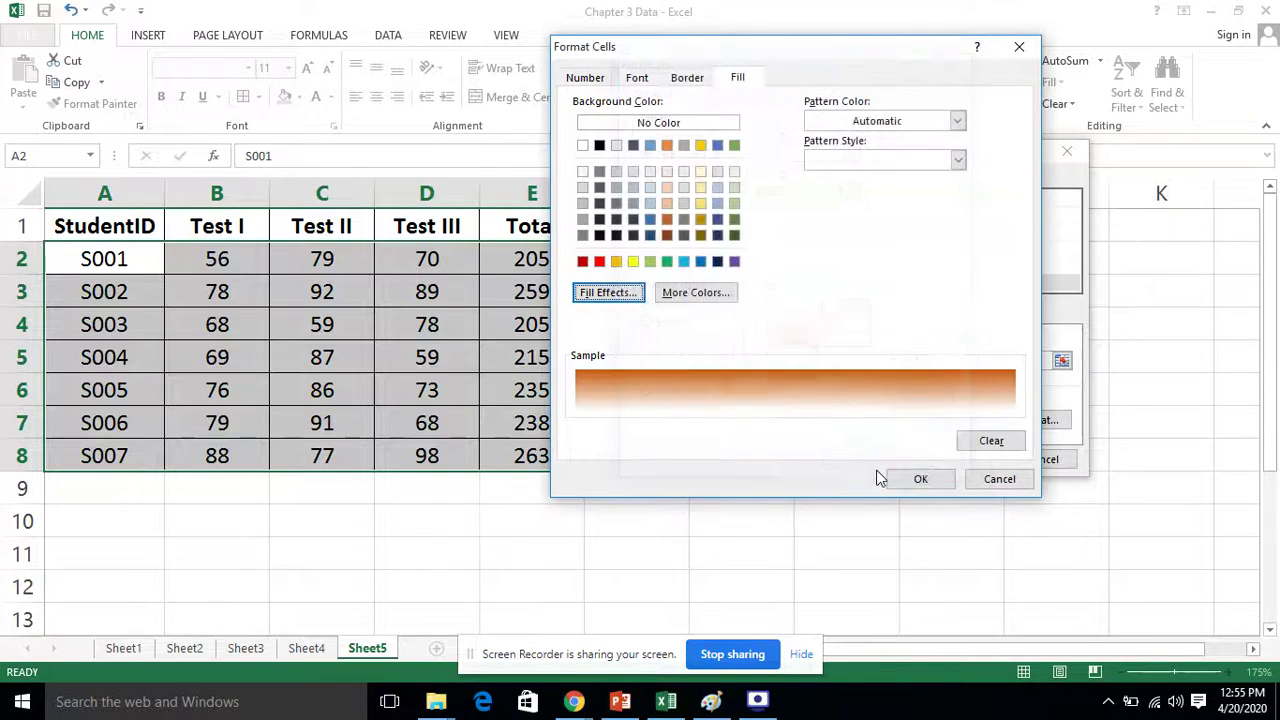
{"action": "left_click", "coordinate": [920, 479]}
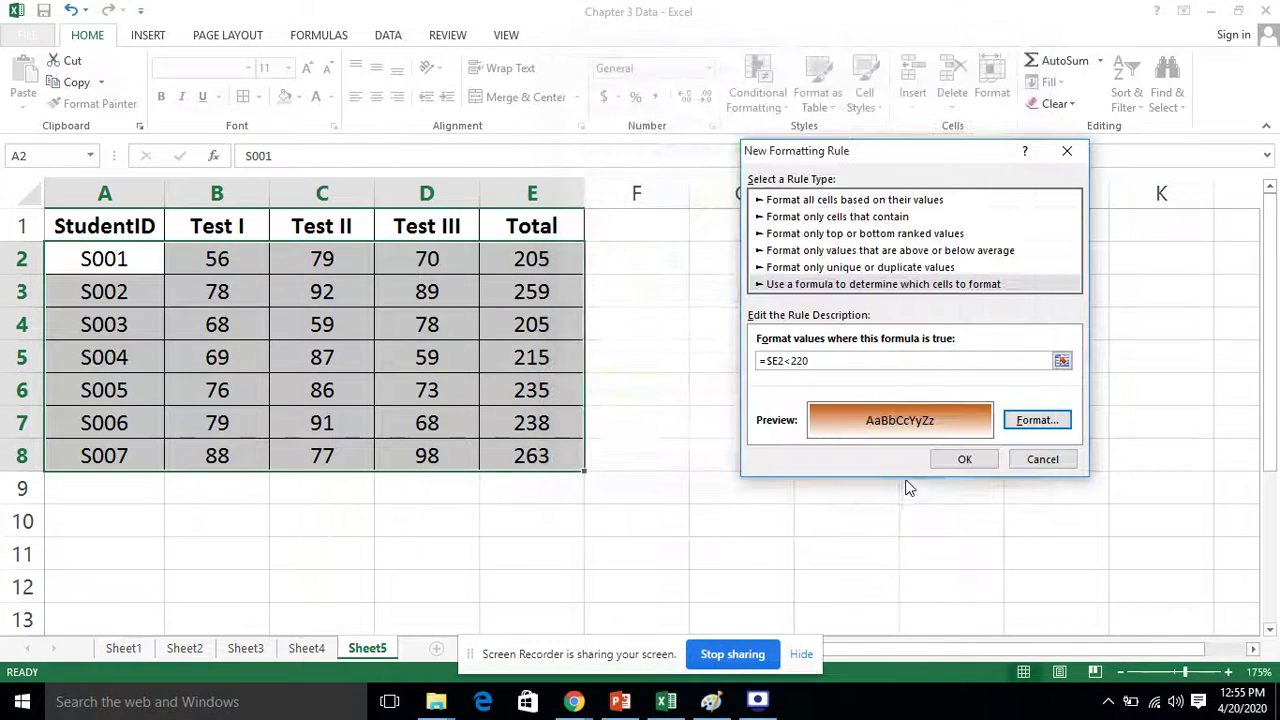
{"action": "left_click", "coordinate": [963, 458]}
{"action": "left_click", "coordinate": [796, 439]}
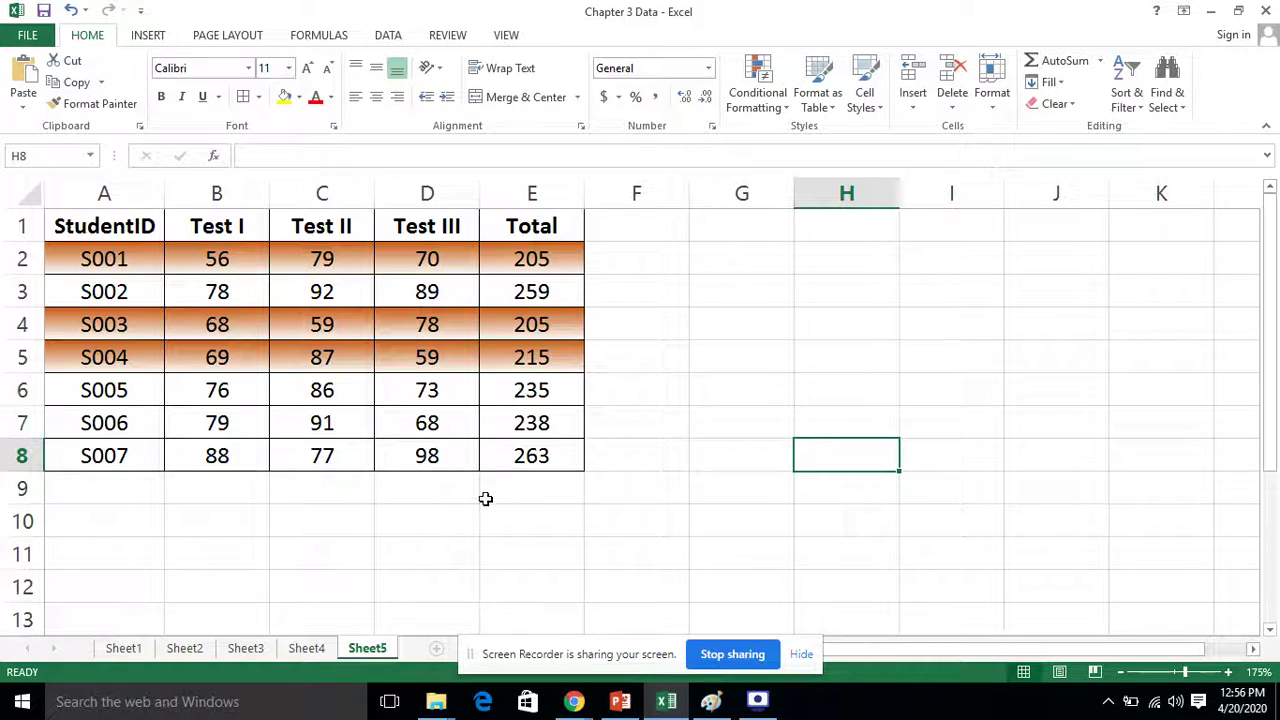
Review the data on Sheet1 through Sheet4 and return to the student scores on Sheet5.
{"action": "left_click", "coordinate": [666, 344]}
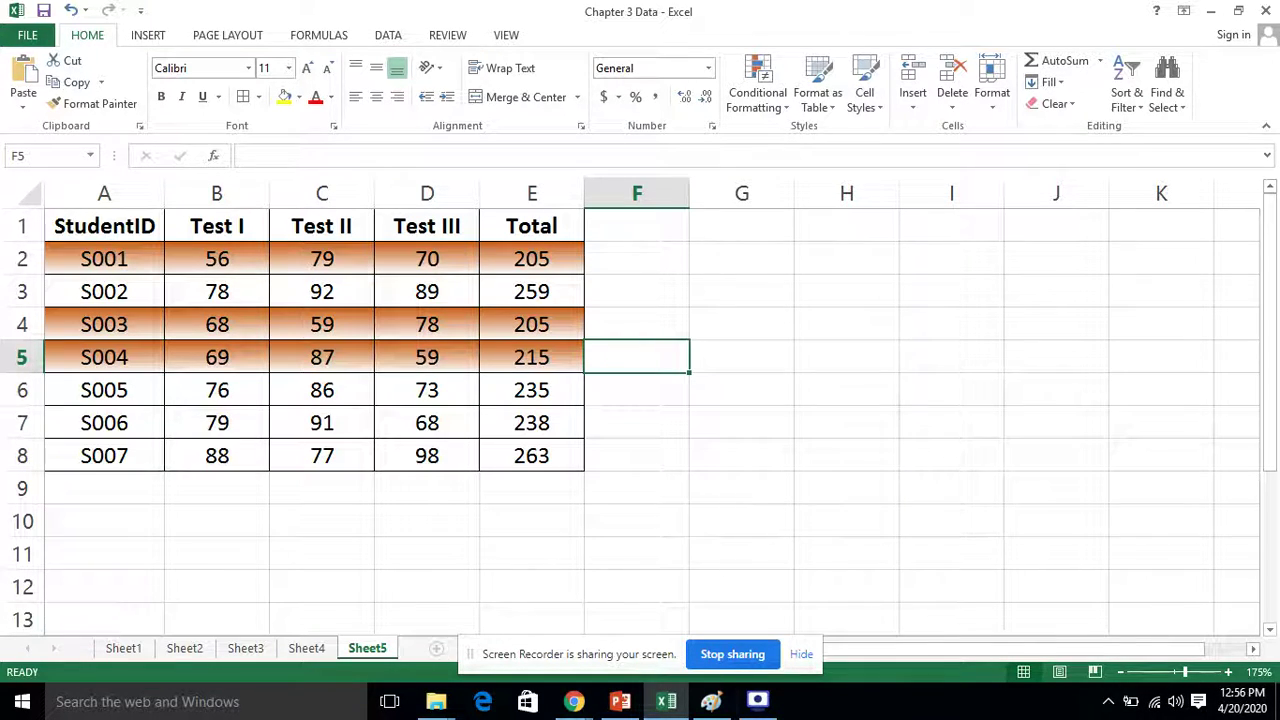
{"action": "left_click", "coordinate": [123, 648]}
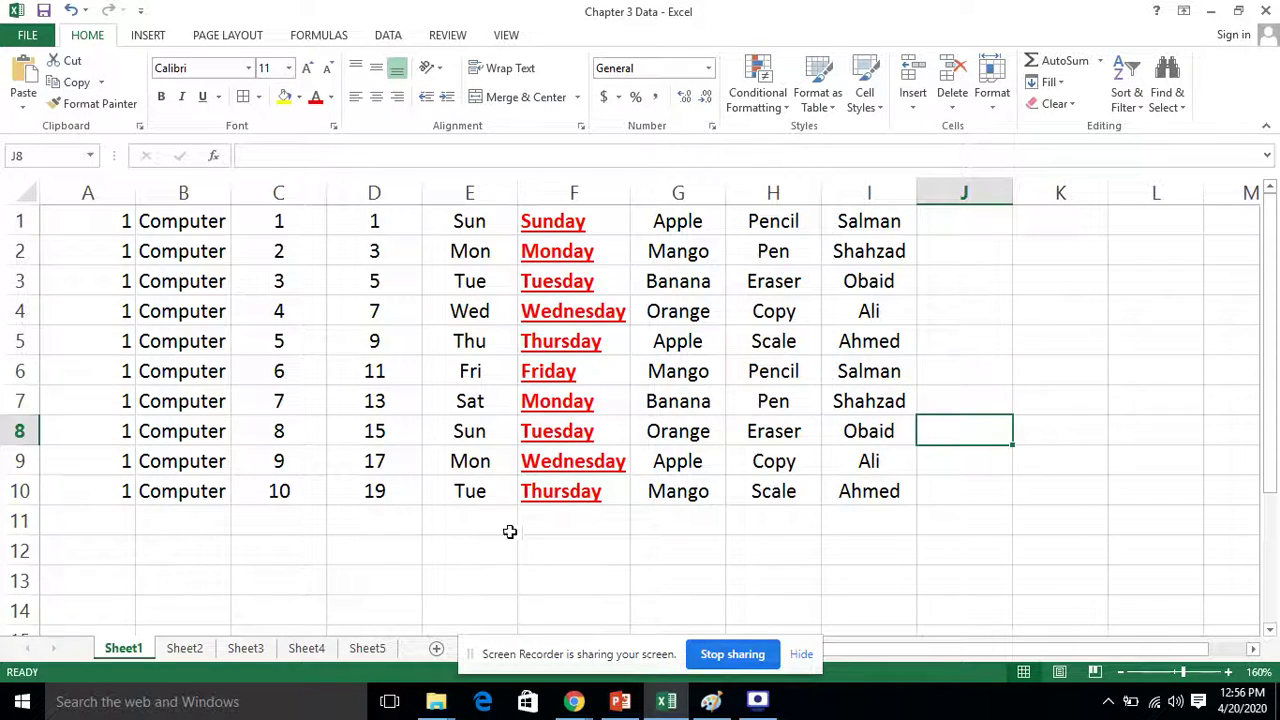
{"action": "left_click", "coordinate": [186, 649]}
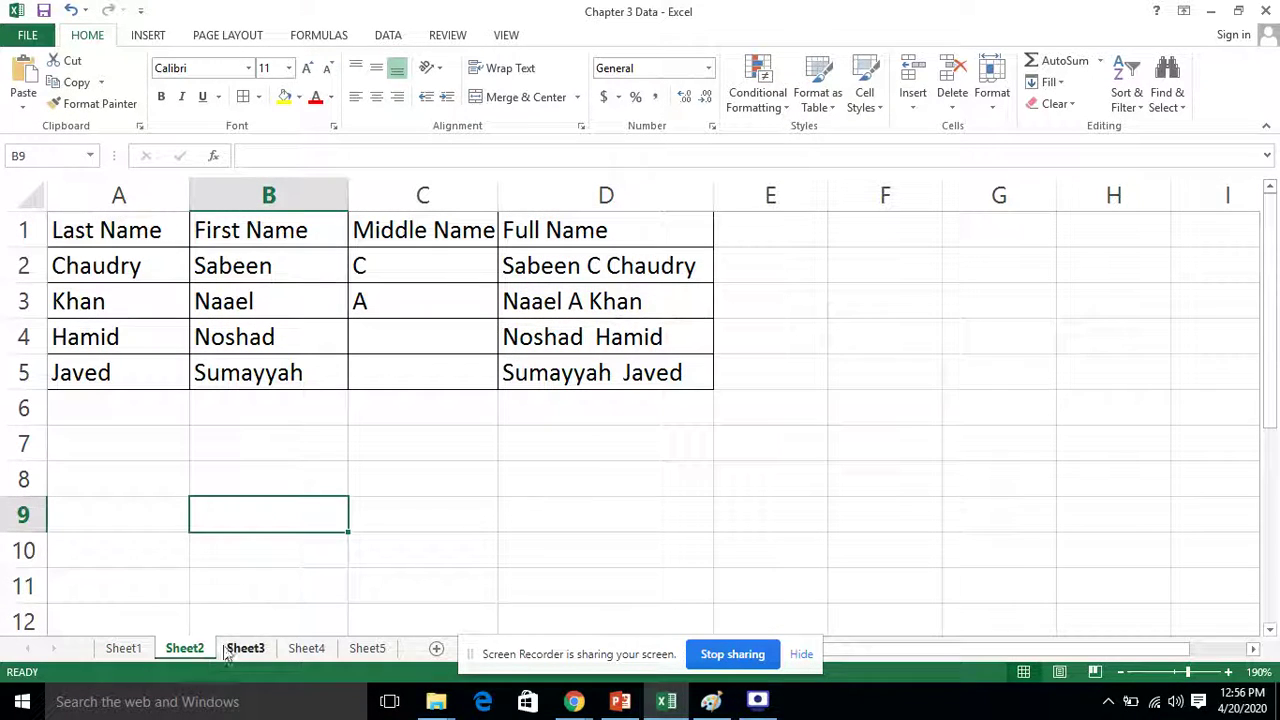
{"action": "left_click", "coordinate": [240, 649]}
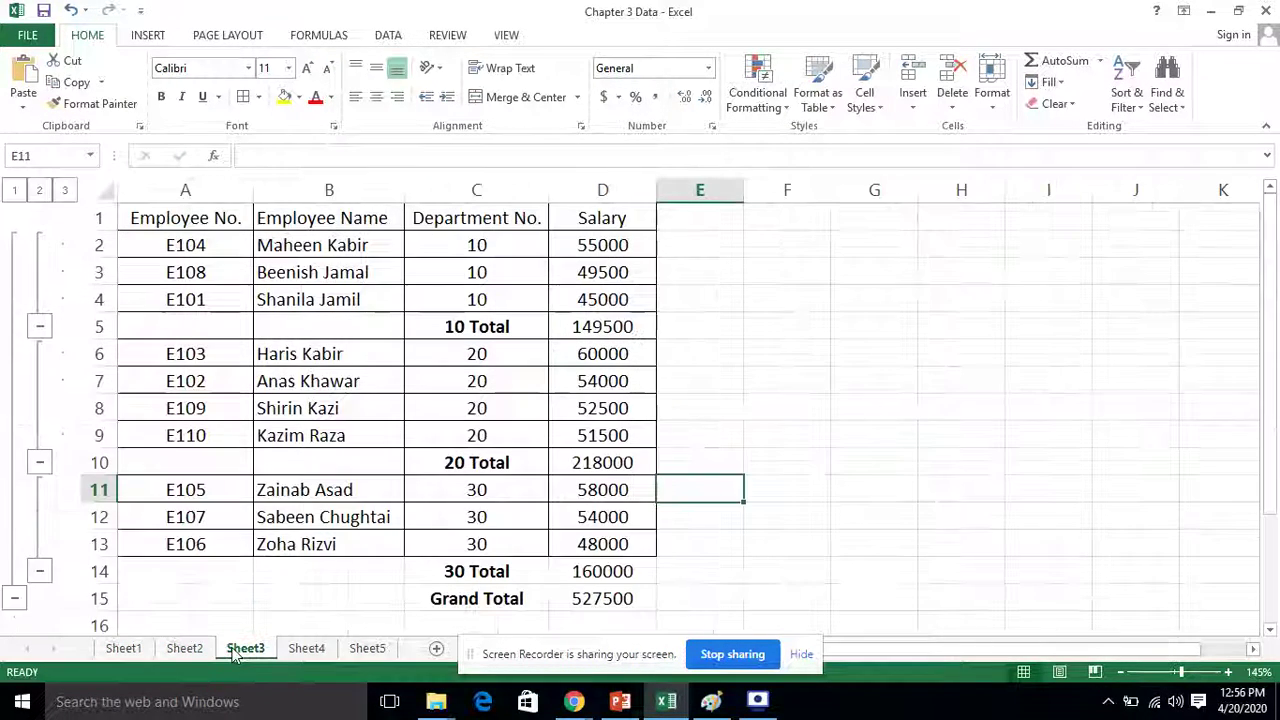
{"action": "left_click", "coordinate": [306, 649]}
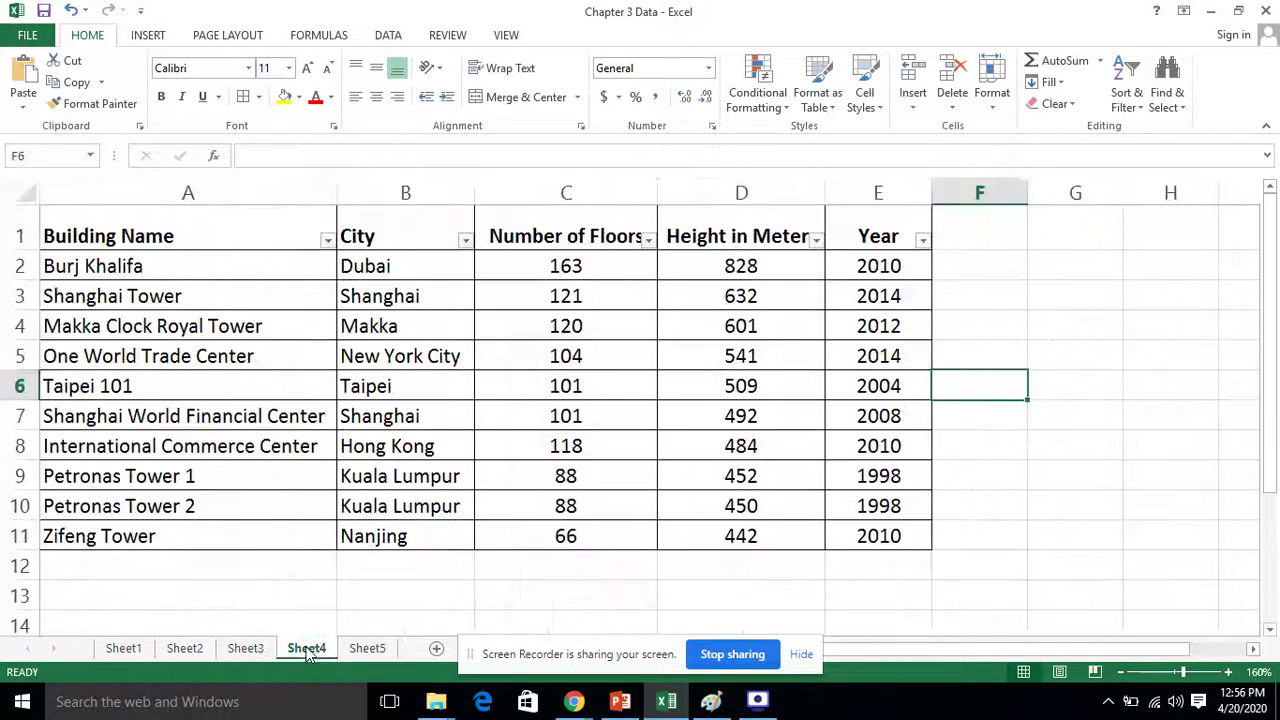
{"action": "left_click", "coordinate": [368, 649]}
{"action": "left_click", "coordinate": [643, 528]}
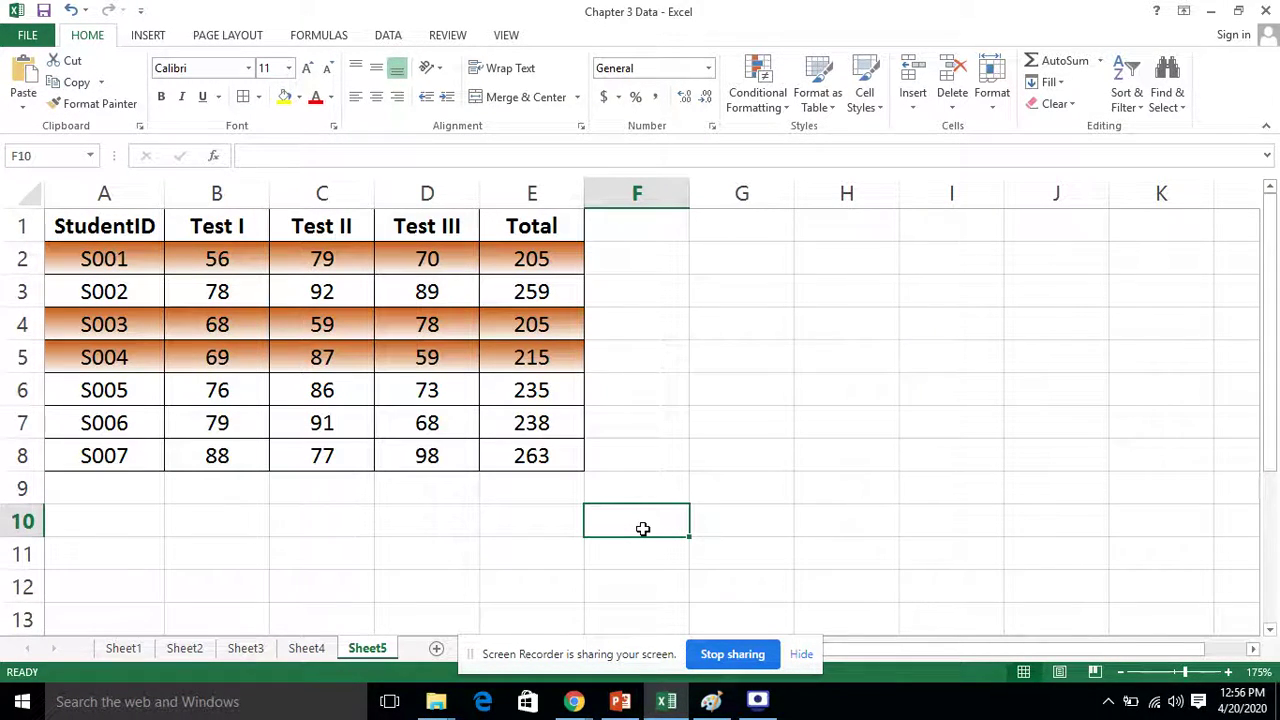
{"action": "left_click", "coordinate": [741, 456]}
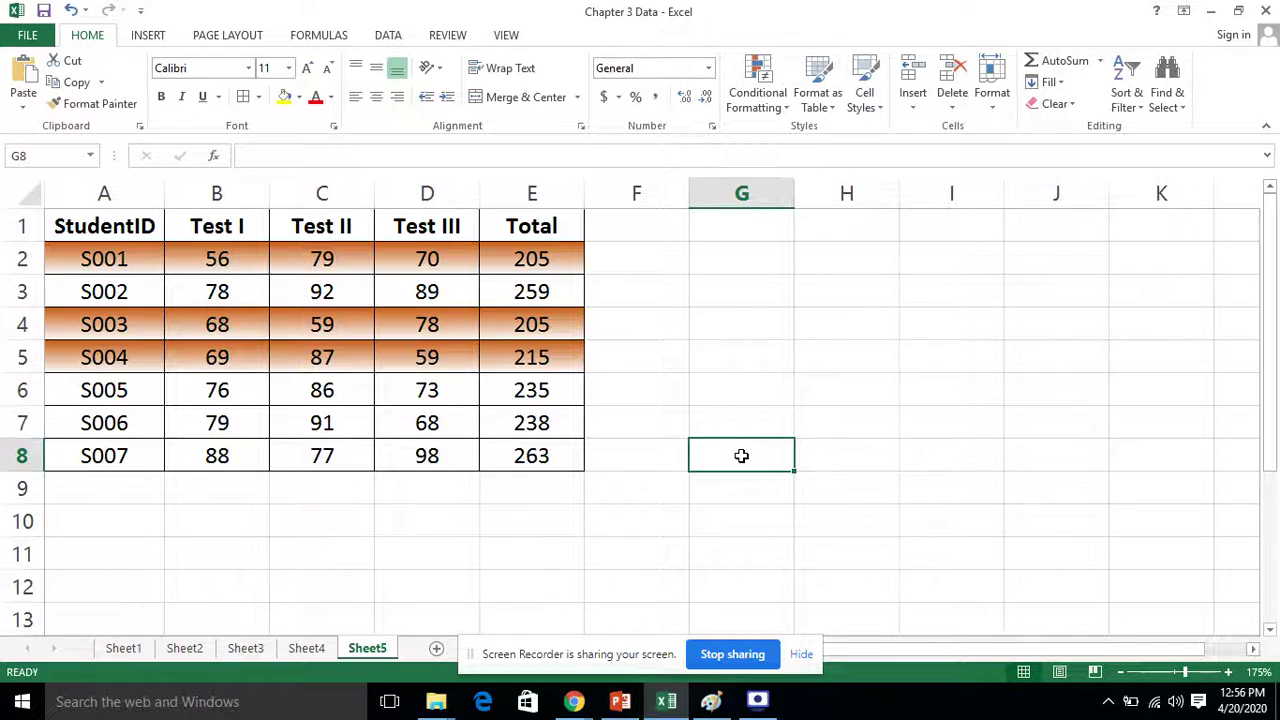